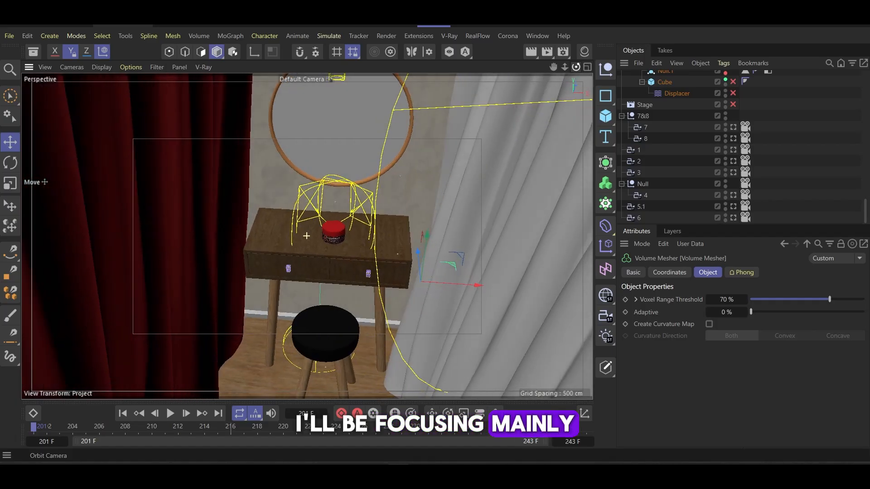
scroll(405, 198, down, 3)
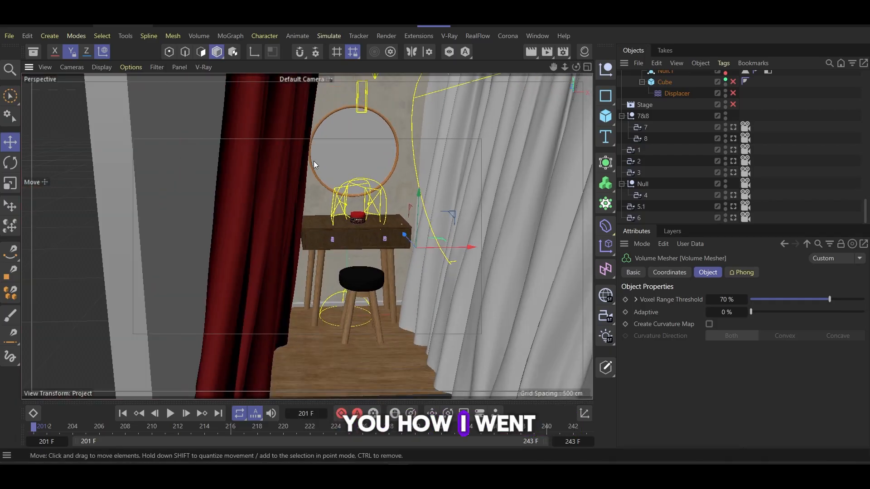
drag(552, 67, 553, 79)
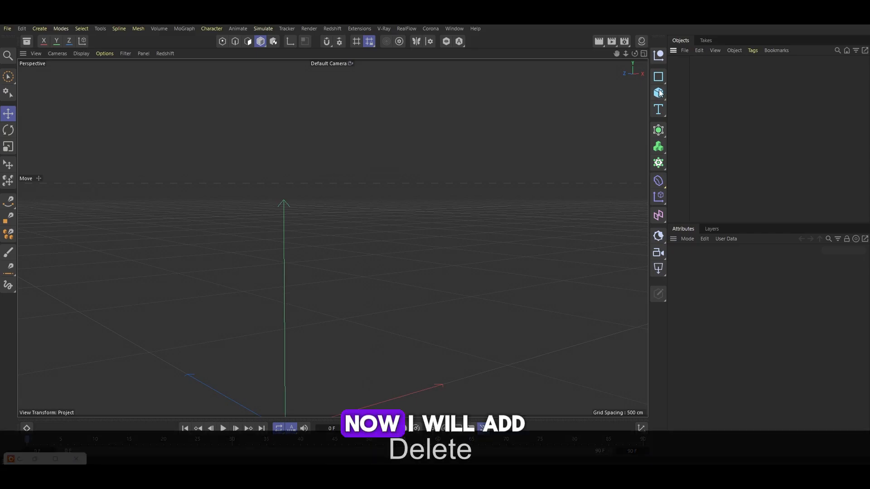
Add a cube and set its X size to 400 cm
click(658, 92)
click(739, 283)
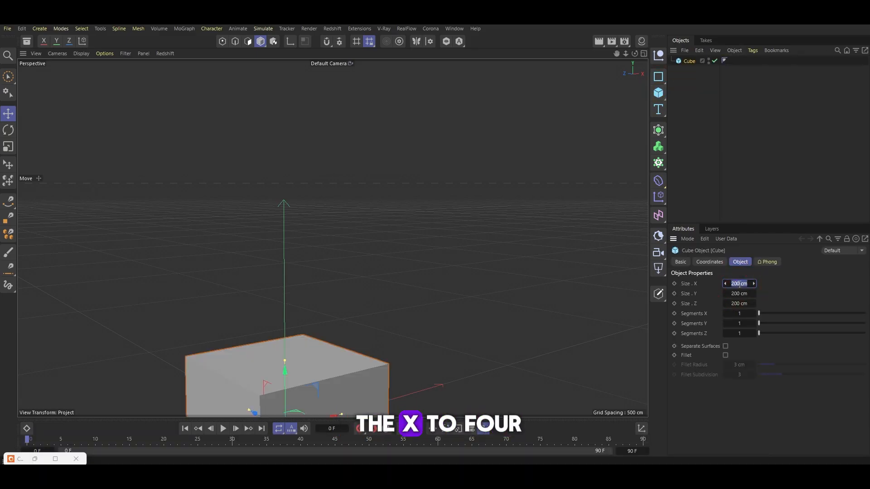
text(40-0)
key(BackSpace)
key(BackSpace)
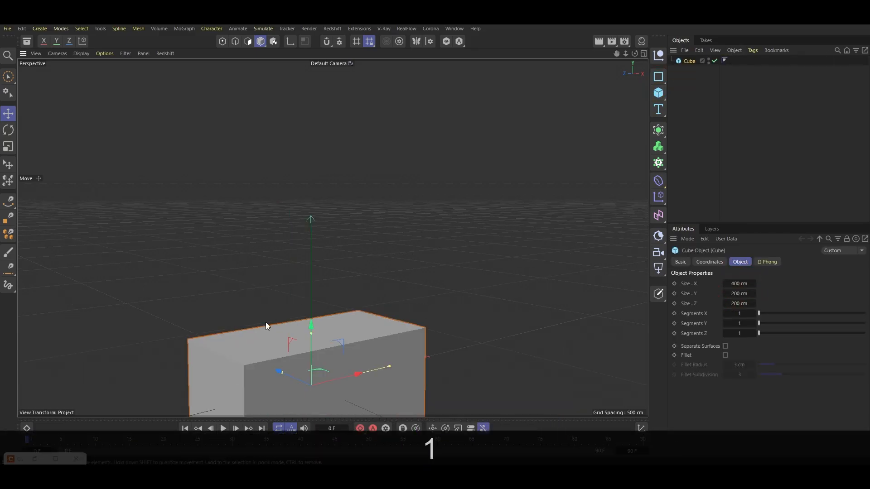
drag(265, 322, 302, 253)
Set the cube's Y size to 80 cm
click(736, 294)
text(100)
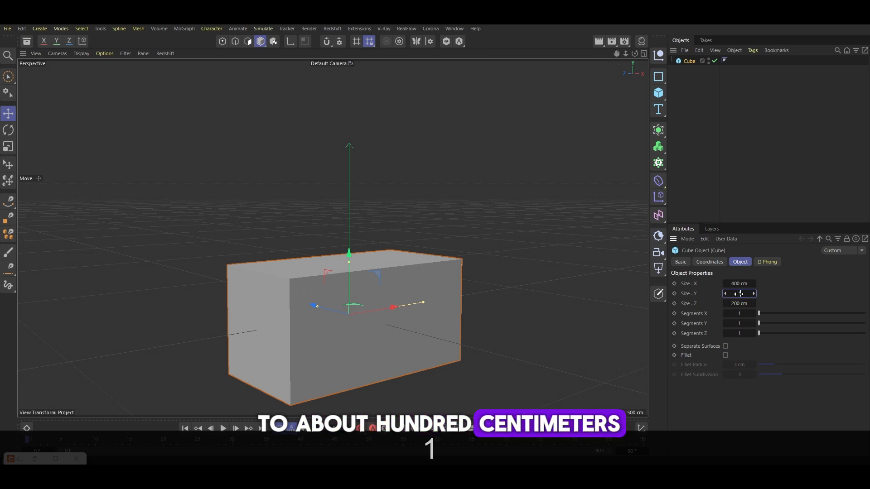
key(Return)
click(739, 294)
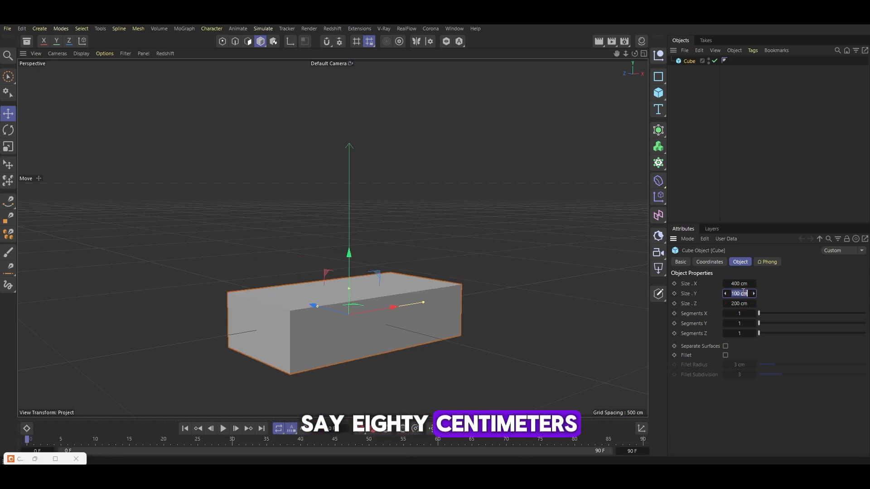
text(80)
key(Return)
Delete the cube
drag(347, 253, 339, 134)
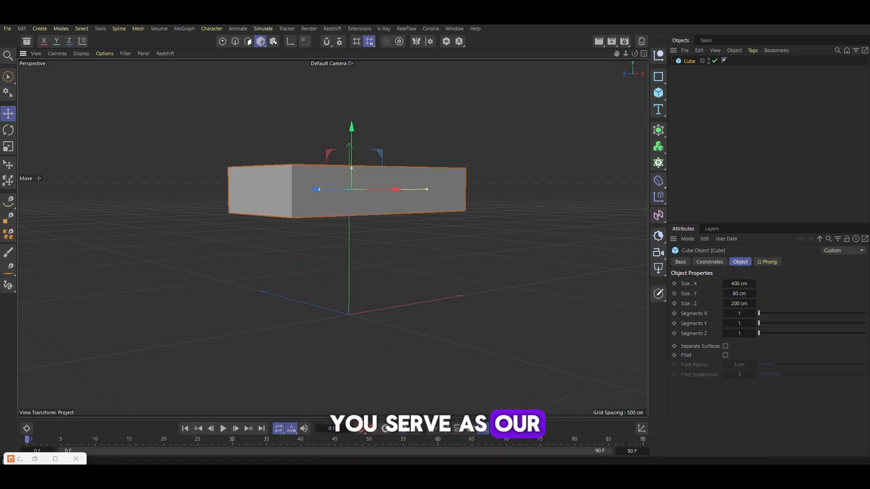
scroll(392, 182, up, 3)
mouse_move(393, 184)
alt+mouse_down()
mouse_move(456, 195)
mouse_move(574, 178)
alt+mouse_up()
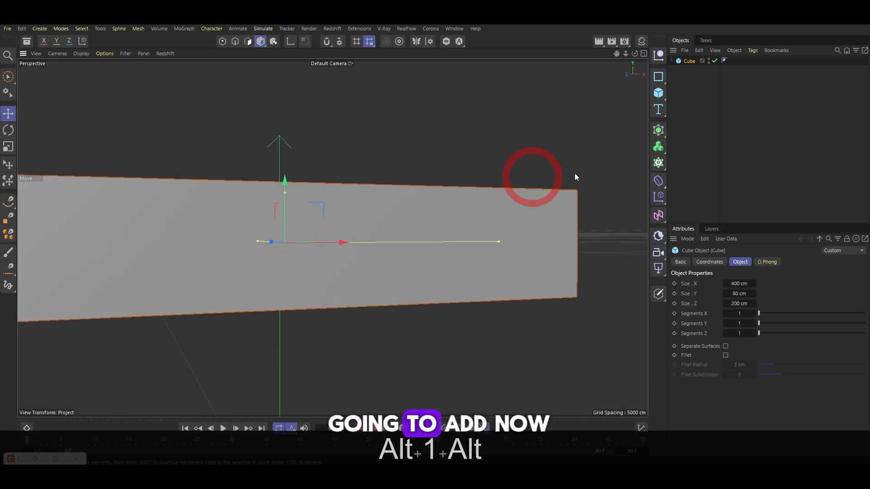
key(Delete)
Add a new cube and set its X size to 400 cm
click(658, 93)
click(738, 283)
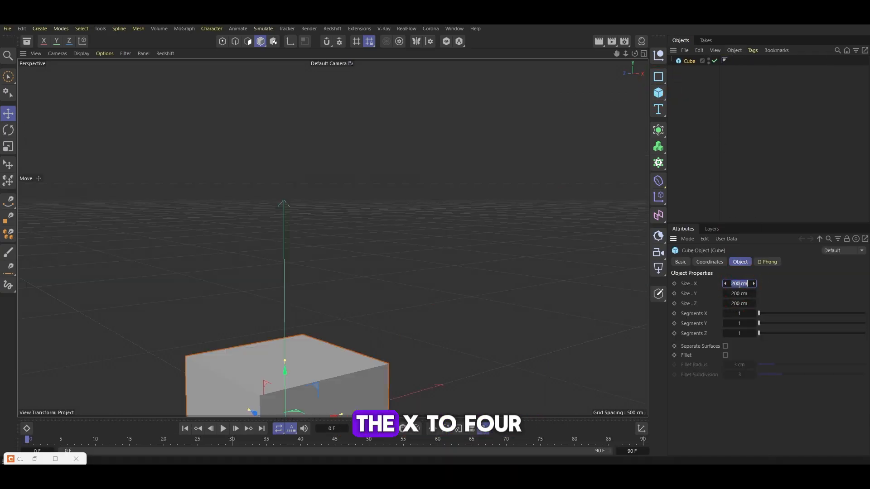
text(40-0)
key(BackSpace)
key(BackSpace)
text(0)
key(Return)
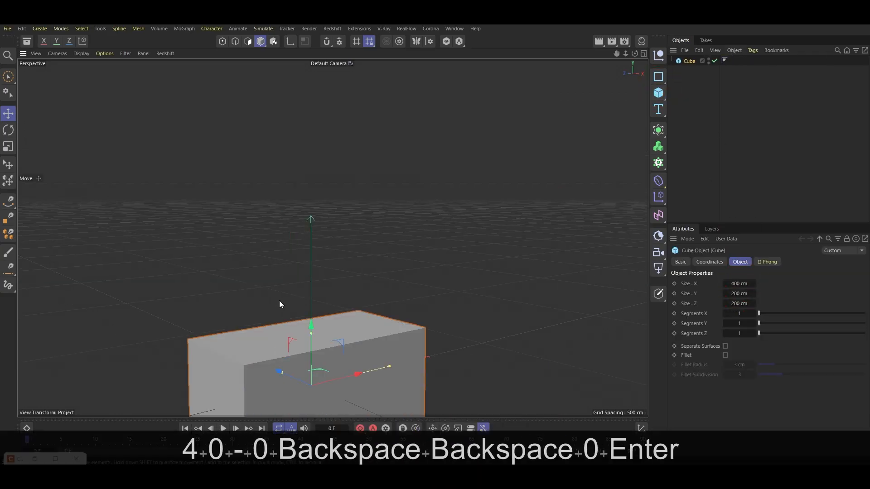
alt+middle_drag(279, 300, 304, 244)
Set the cube's Y size to 80 cm
click(739, 294)
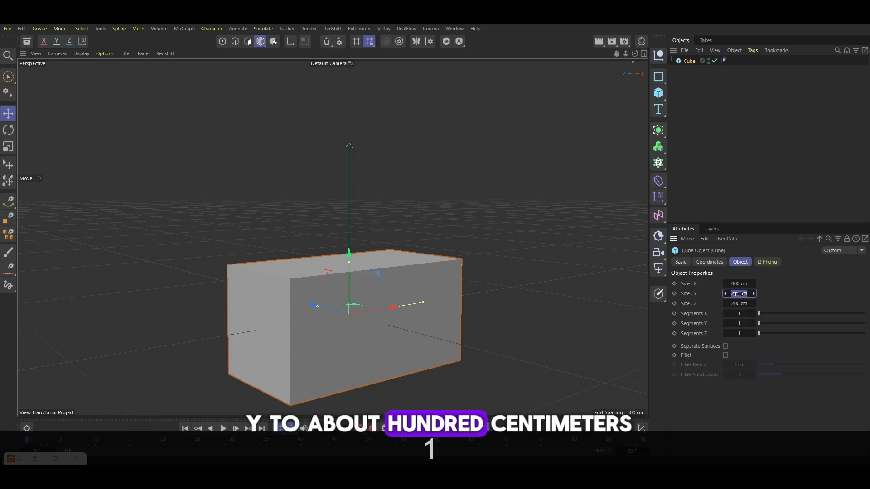
text(100)
key(Return)
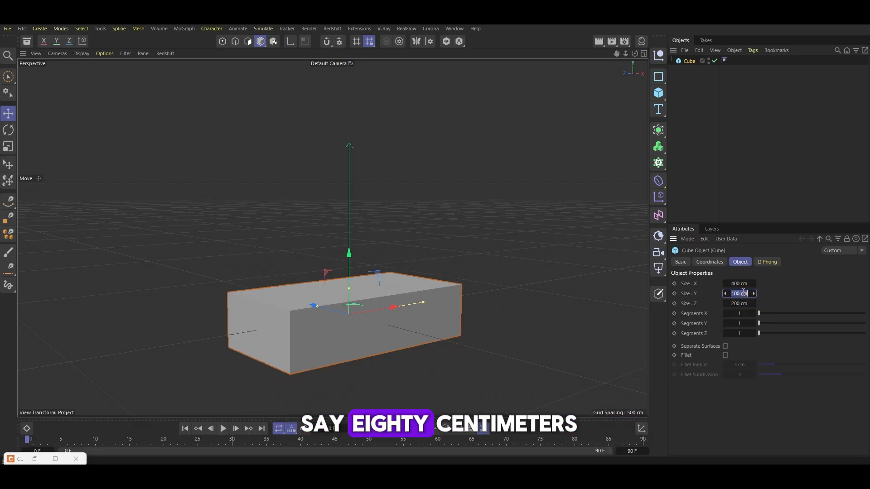
text(80)
key(Return)
Make the cube an editable polygon object
drag(349, 248, 336, 132)
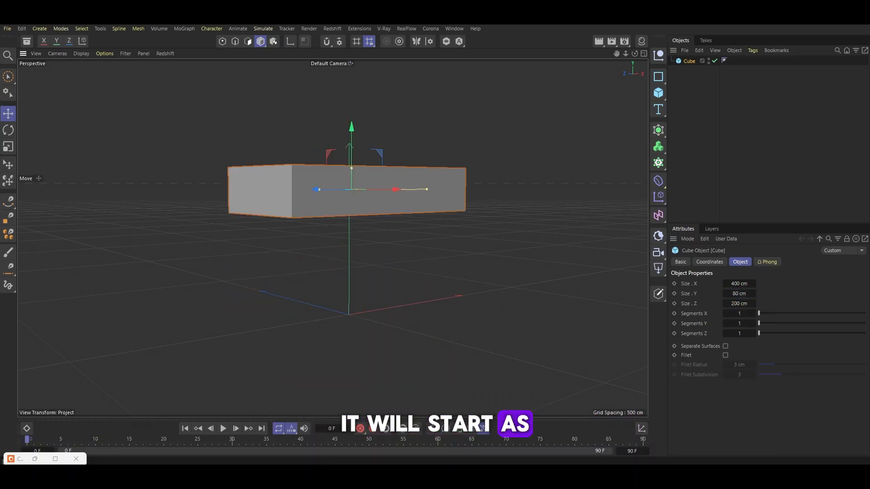
alt+right_drag(390, 184, 480, 181)
alt+drag(480, 181, 532, 178)
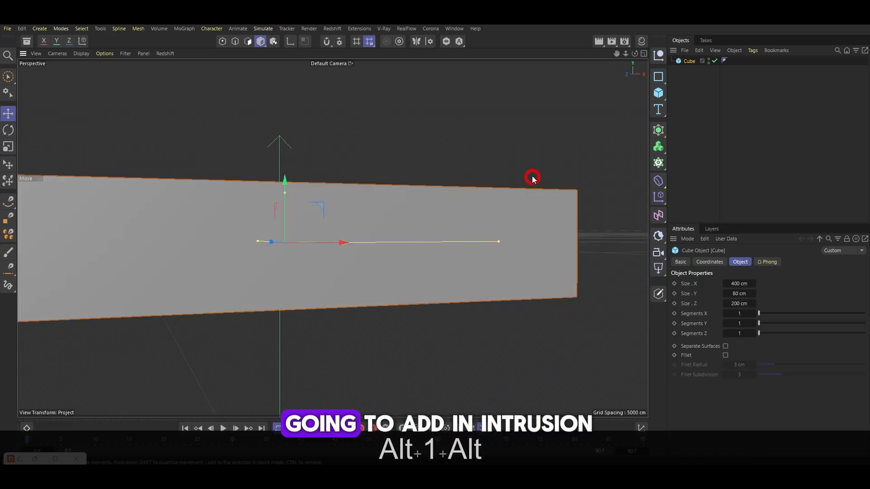
mouse_move(417, 215)
alt+mouse_down()
mouse_move(363, 277)
mouse_move(292, 239)
mouse_move(337, 245)
alt+mouse_up()
key(c)
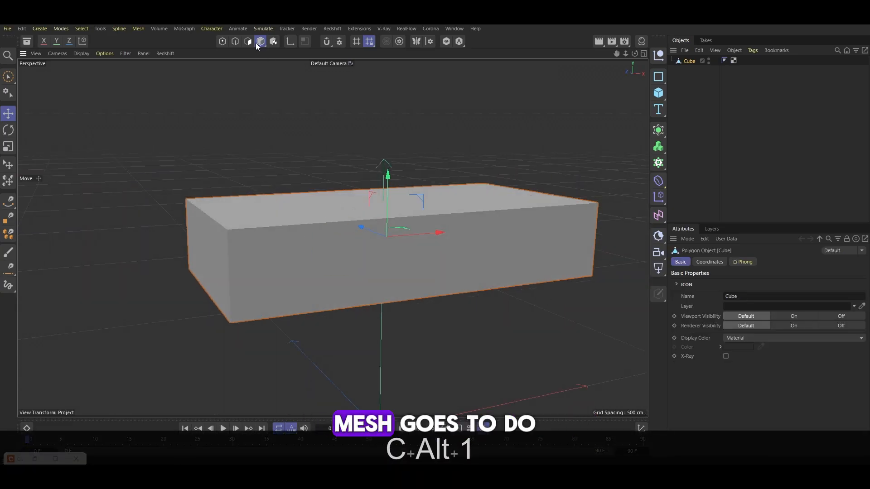
In polygon mode, add loop cuts along the box's front edges with the Loop/Path Cut tool
click(248, 42)
click(336, 213)
key(t)
alt+drag(446, 197, 513, 196)
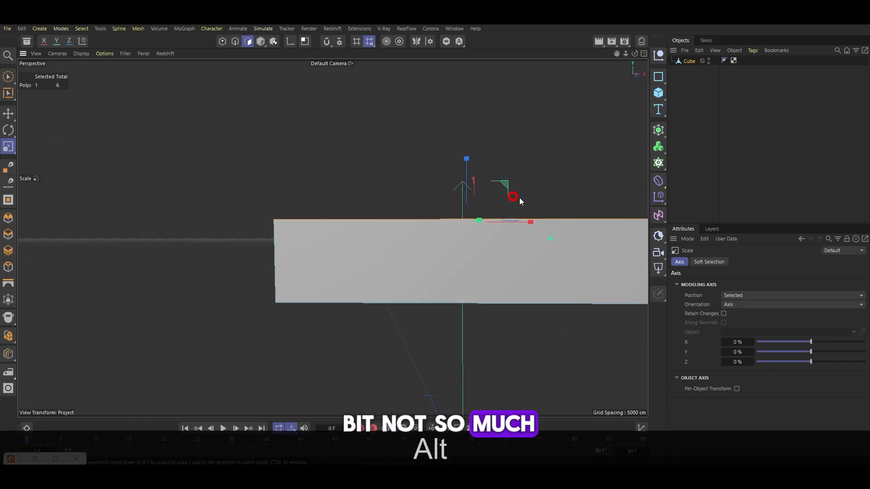
key(k)
key(l)
click(281, 219)
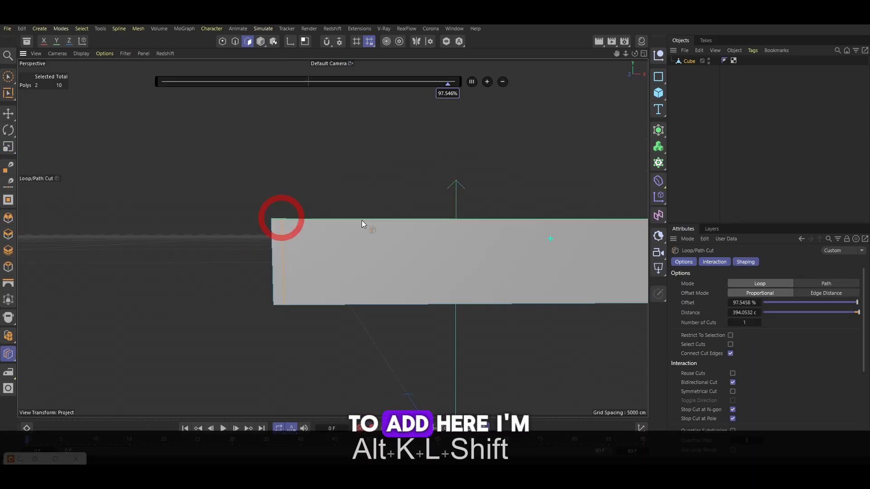
alt+drag(361, 220, 318, 226)
click(275, 293)
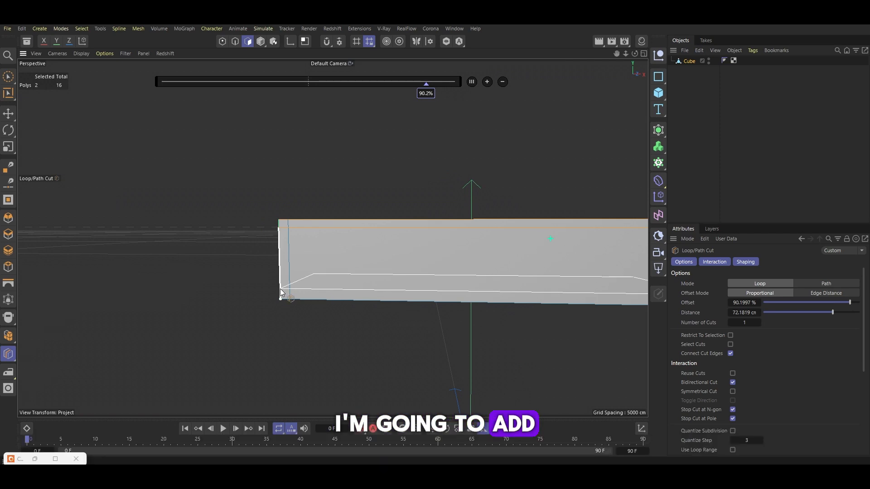
Add a vertical loop cut through the middle of the box's front
key(1)
drag(477, 279, 181, 280)
click(396, 232)
alt+drag(393, 232, 179, 317)
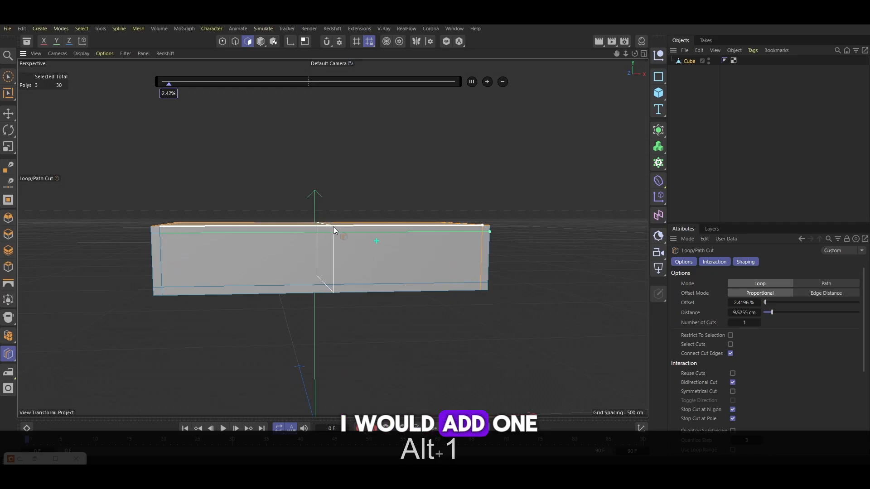
Select the front-left panel polygon and split it off as a separate object
click(8, 130)
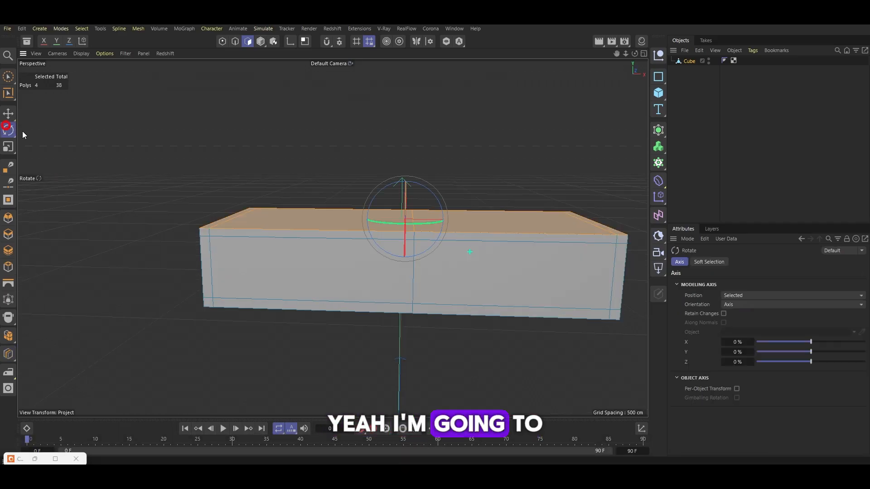
click(13, 112)
click(305, 246)
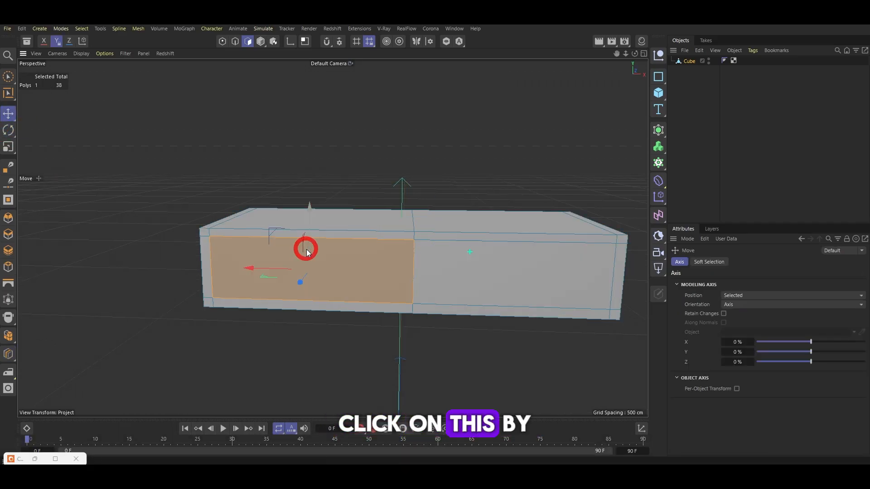
right_click(305, 246)
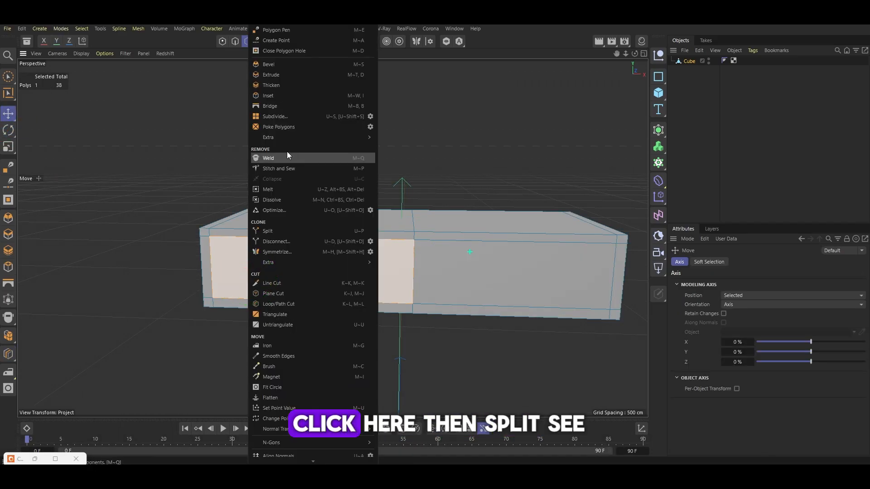
click(273, 232)
Split off the front-right panel polygon as well
click(469, 257)
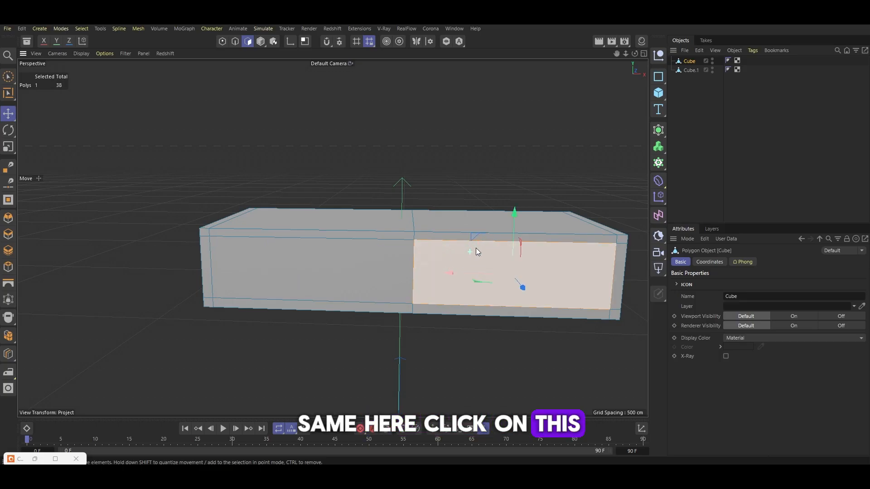
right_click(475, 248)
click(507, 157)
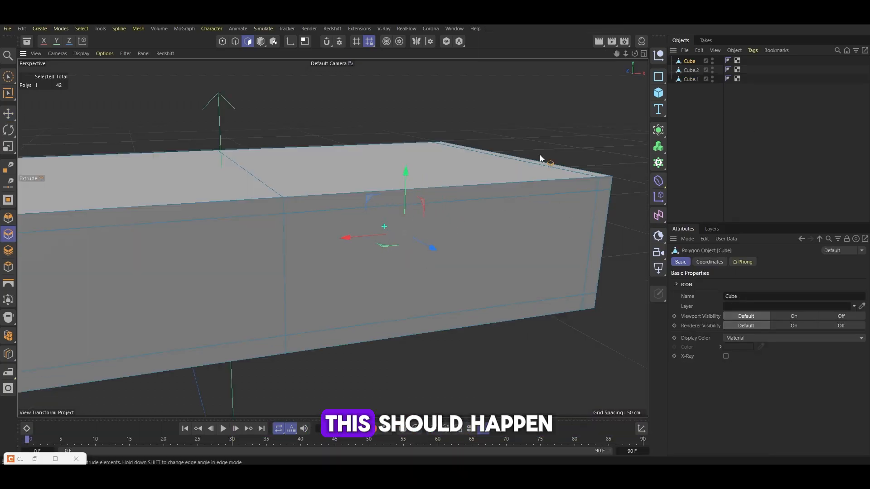
Hide the two split-off panel objects in the viewport
click(691, 82)
click(716, 66)
click(712, 67)
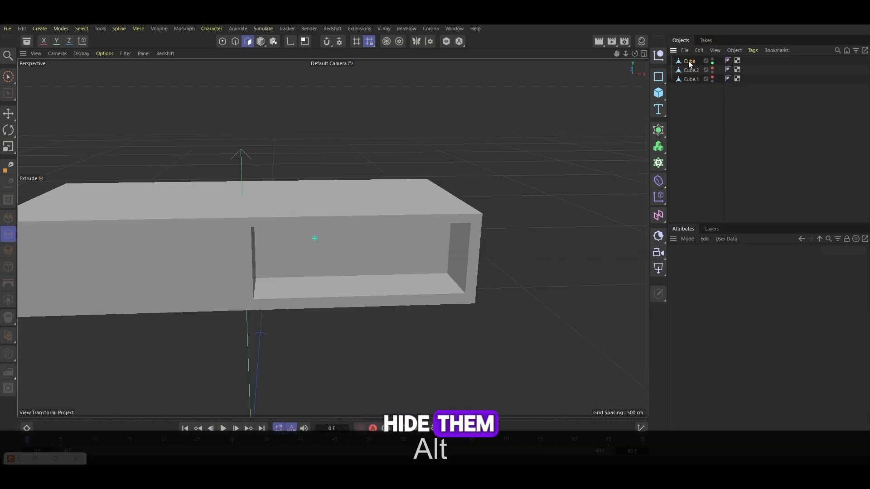
Extrude the box's front panel polygons inward to hollow out the compartments
click(344, 265)
drag(361, 260, 292, 254)
scroll(349, 240, down, 3)
click(292, 254)
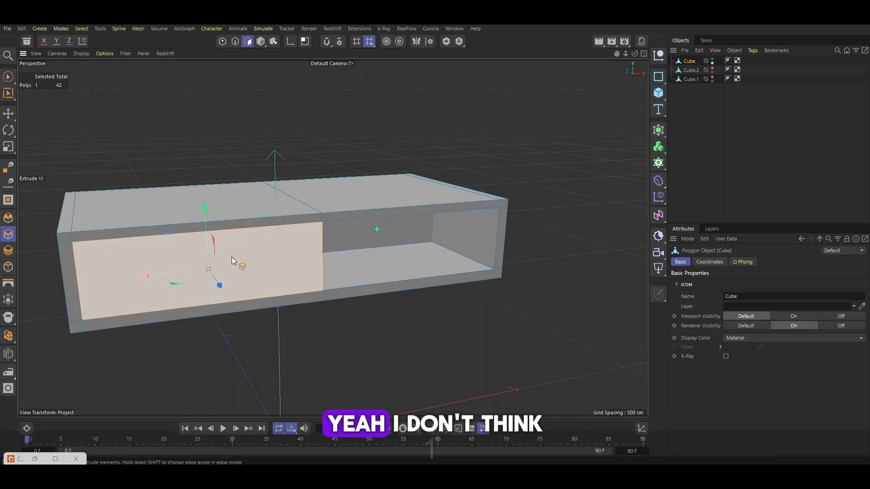
drag(233, 258, 428, 237)
scroll(323, 281, up, 3)
scroll(324, 222, down, 3)
scroll(323, 221, up, 4)
Extrude the selected inner face with an offset of -27.2 cm
key(d)
drag(502, 253, 407, 232)
scroll(393, 262, down, 3)
alt+drag(407, 232, 358, 251)
scroll(401, 226, down, 3)
key(1)
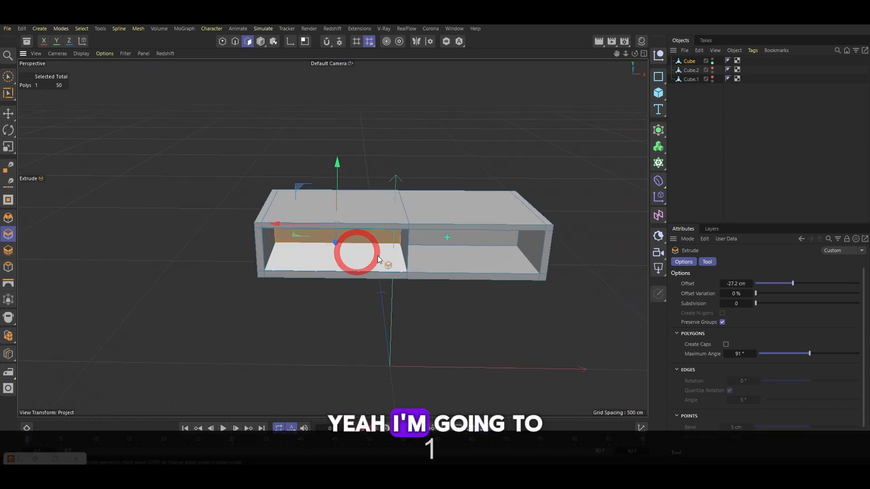
scroll(395, 247, up, 5)
scroll(420, 224, up, 5)
alt+drag(421, 220, 429, 213)
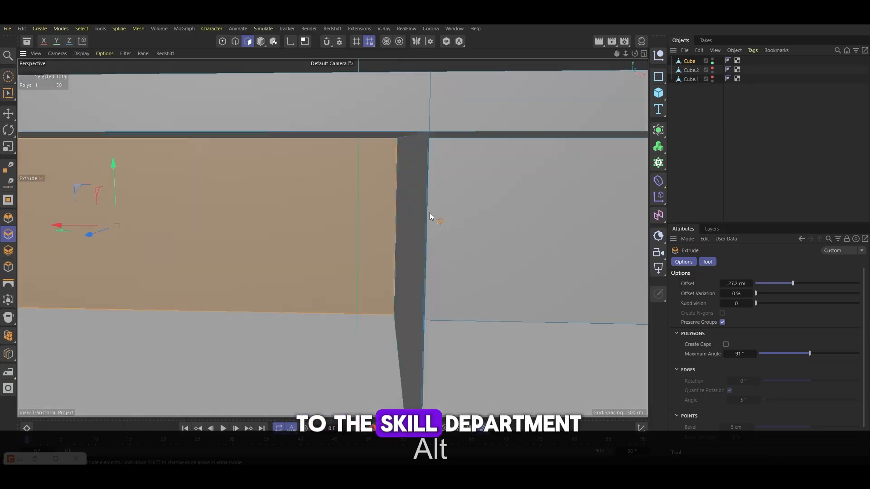
Select and extrude the middle divider face between the two compartments
click(393, 218)
drag(320, 207, 369, 196)
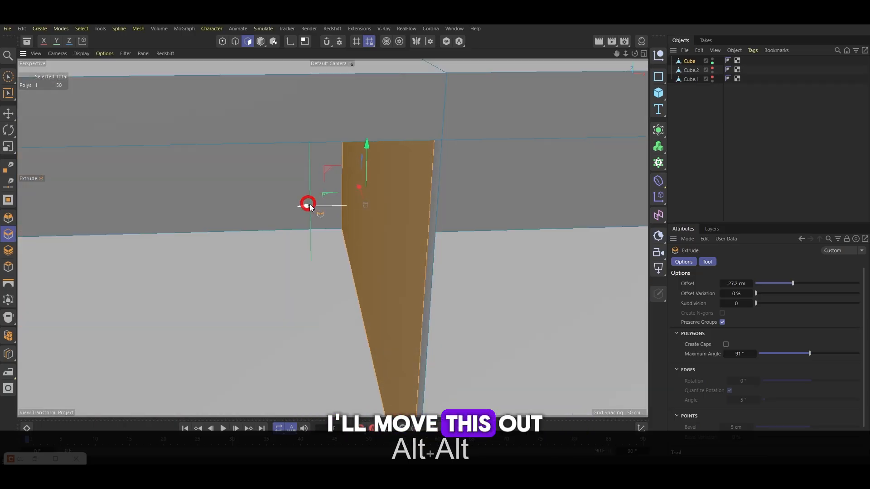
scroll(312, 204, down, 5)
scroll(345, 227, down, 3)
scroll(338, 231, down, 5)
alt+drag(339, 232, 335, 253)
key(1)
drag(335, 253, 269, 251)
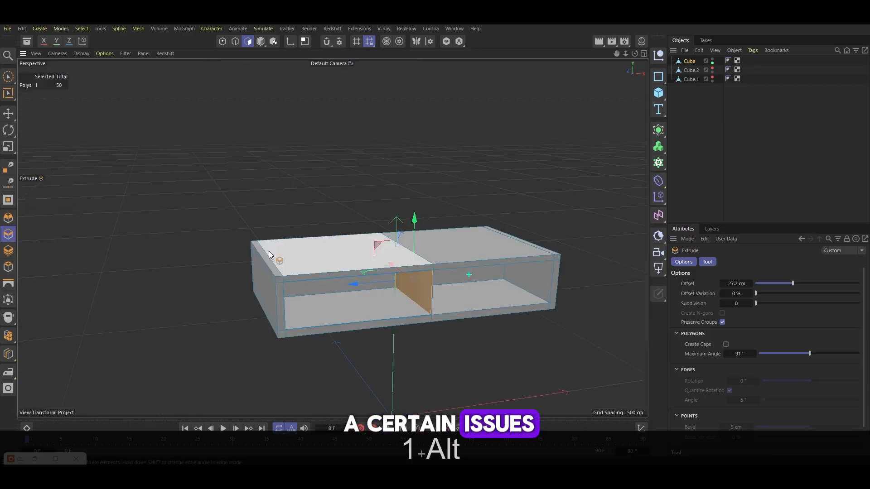
Show the split panels again and scale the right panel down to about 97.7% to fit the opening
click(712, 68)
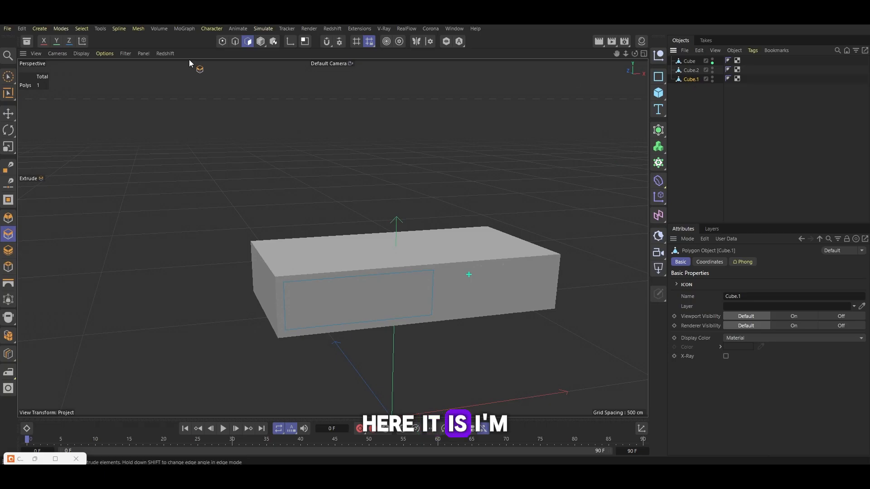
key(ctrl+a)
scroll(331, 312, up, 7)
key(t)
key(ctrl+z)
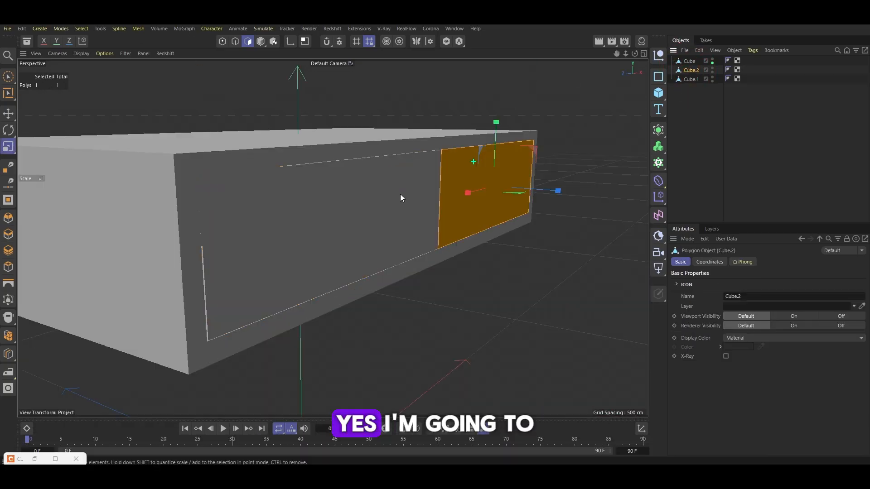
scroll(265, 143, up, 5)
alt+drag(265, 143, 599, 72)
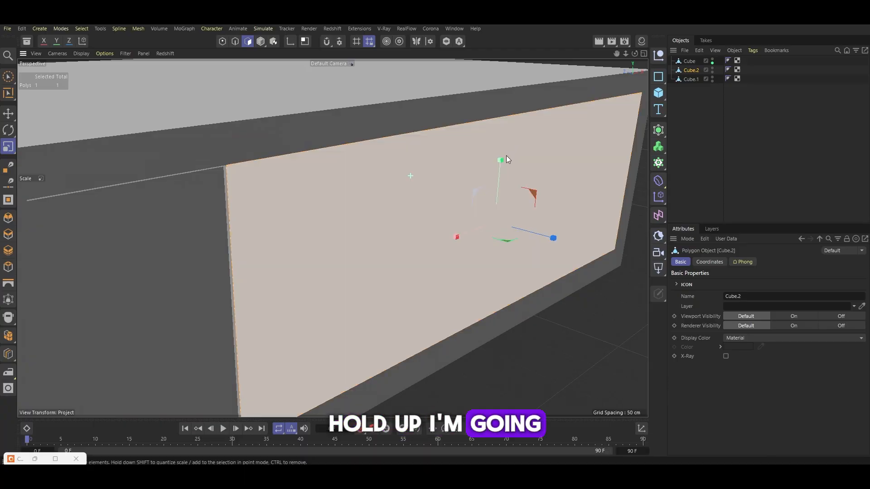
drag(501, 164, 564, 189)
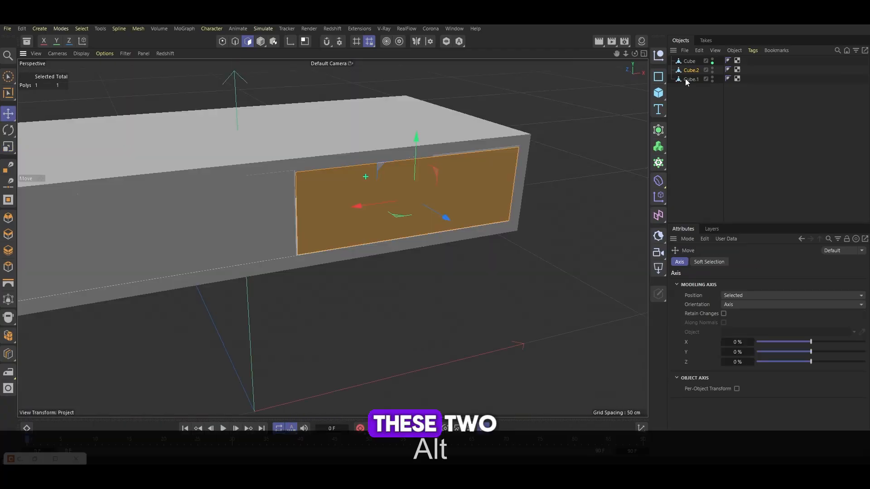
Group the two panel objects into a null
click(690, 79)
shift+click(690, 70)
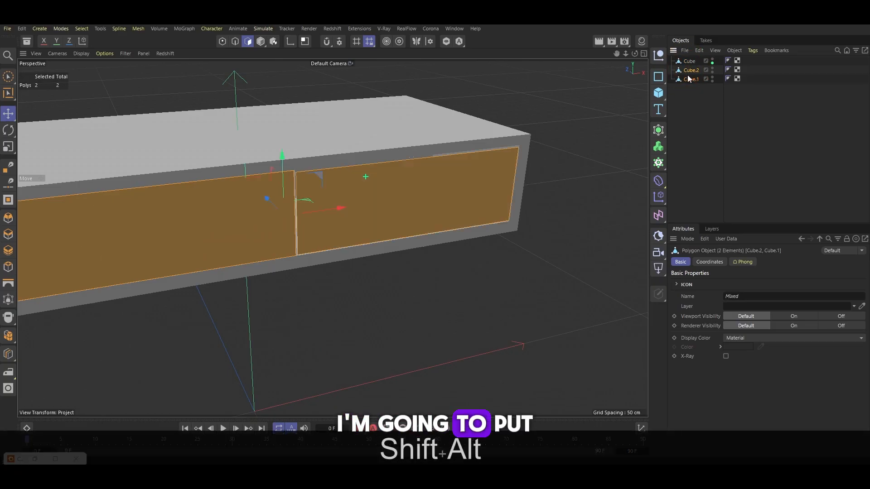
key(shift+alt+g)
Add a Cloth Surface generator
click(658, 130)
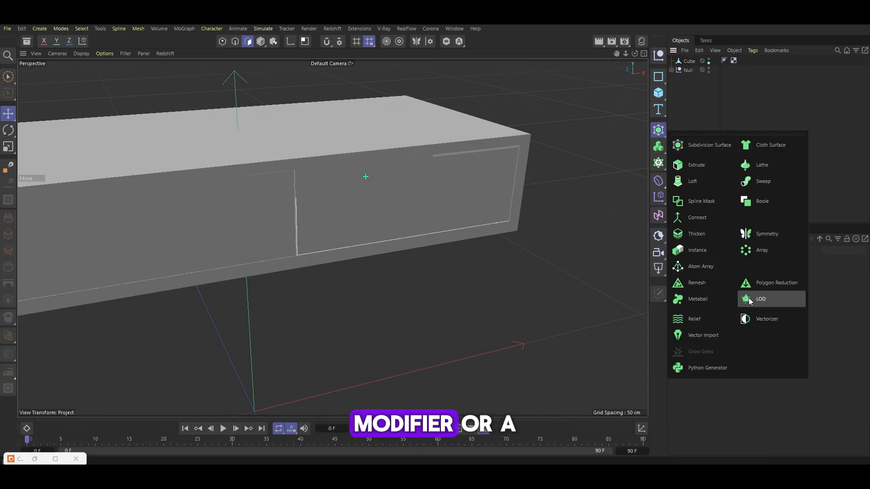
click(760, 143)
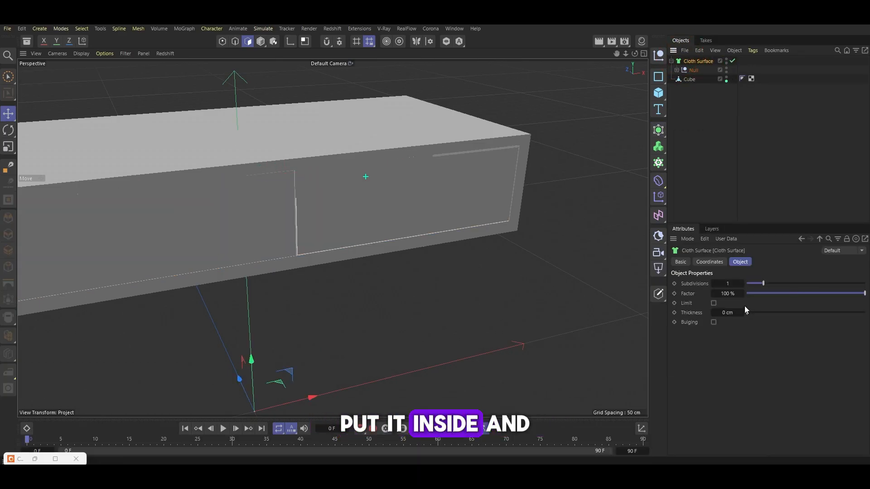
Set the Cloth Surface thickness to -3 cm
drag(745, 310, 745, 316)
click(727, 312)
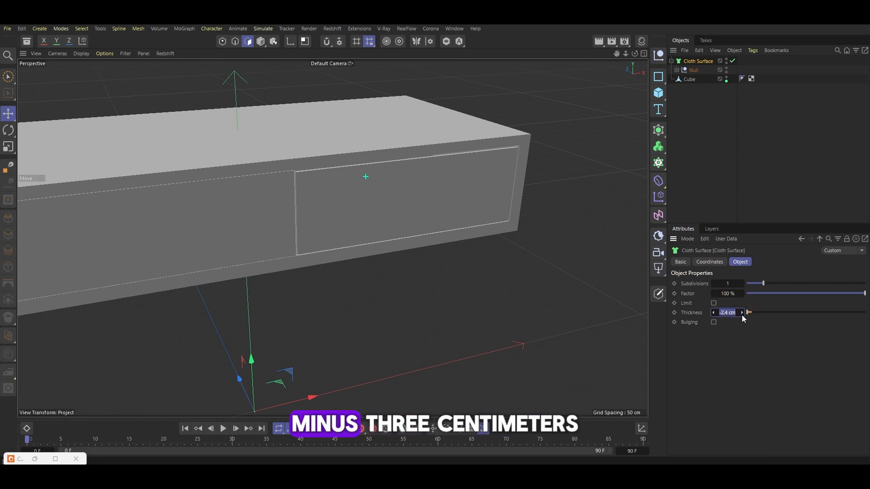
text(-3)
alt+drag(453, 226, 476, 254)
Add a sphere to serve as a drawer knob
click(657, 93)
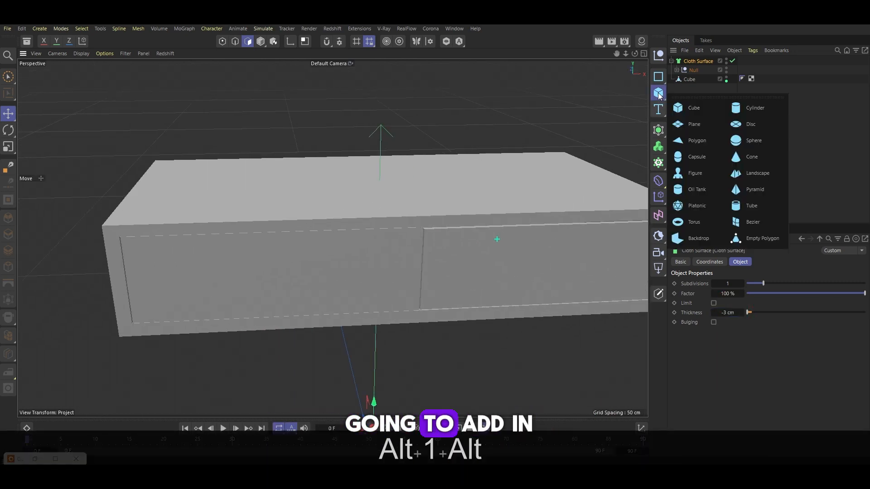
click(754, 141)
scroll(551, 253, down, 4)
drag(475, 316, 314, 295)
key(t)
scroll(544, 216, up, 10)
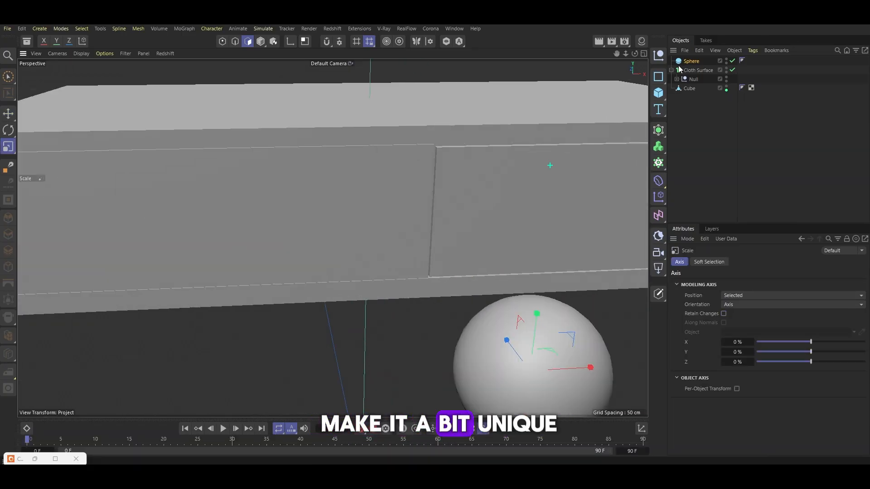
Add an FFD deformer, place it under the sphere and fit it to its parent
click(662, 178)
click(683, 211)
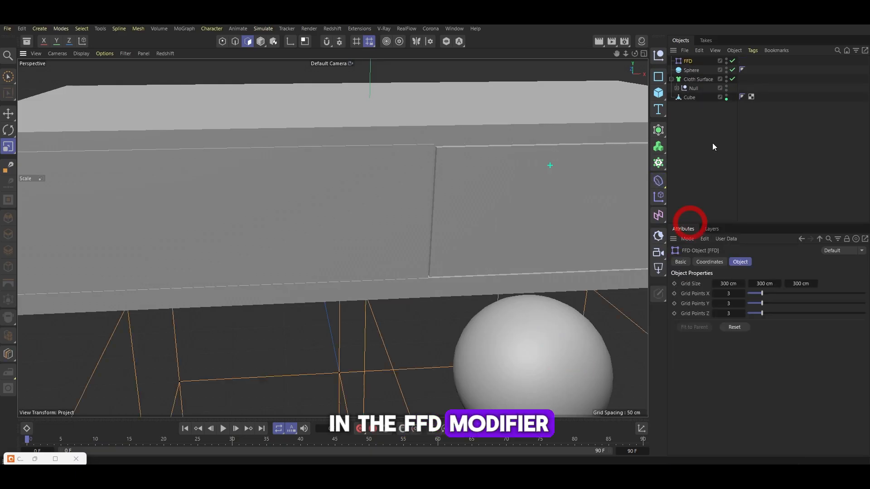
click(687, 54)
drag(679, 62, 690, 70)
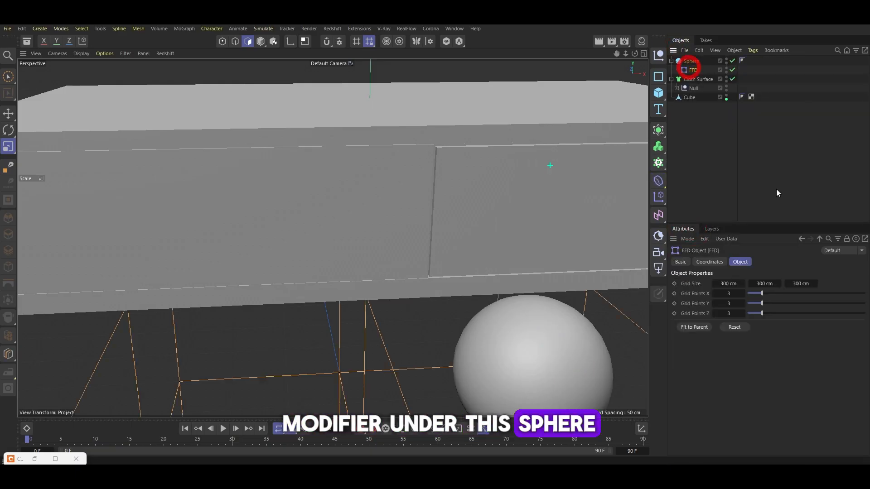
click(696, 328)
In point mode, move the FFD's bottom and top points to stretch the sphere vertically
scroll(308, 268, down, 4)
key(1)
drag(435, 324, 340, 191)
key(0)
drag(448, 306, 247, 273)
click(221, 41)
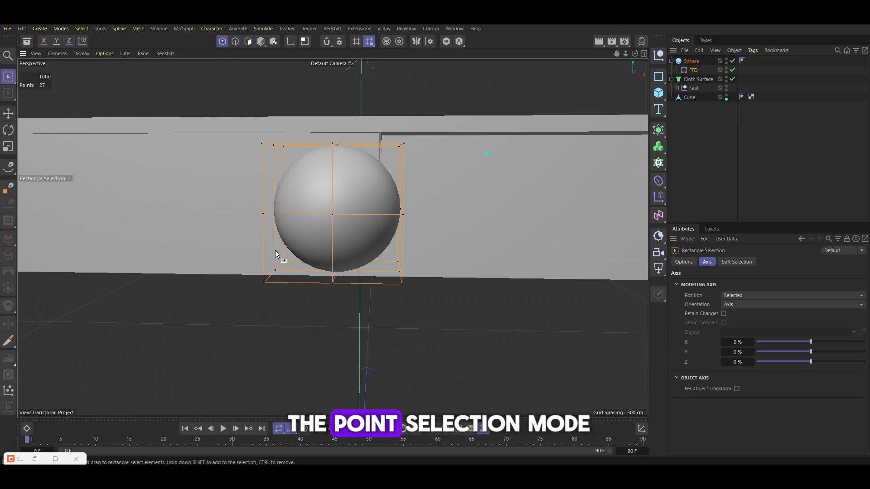
drag(232, 235, 419, 298)
drag(337, 207, 339, 223)
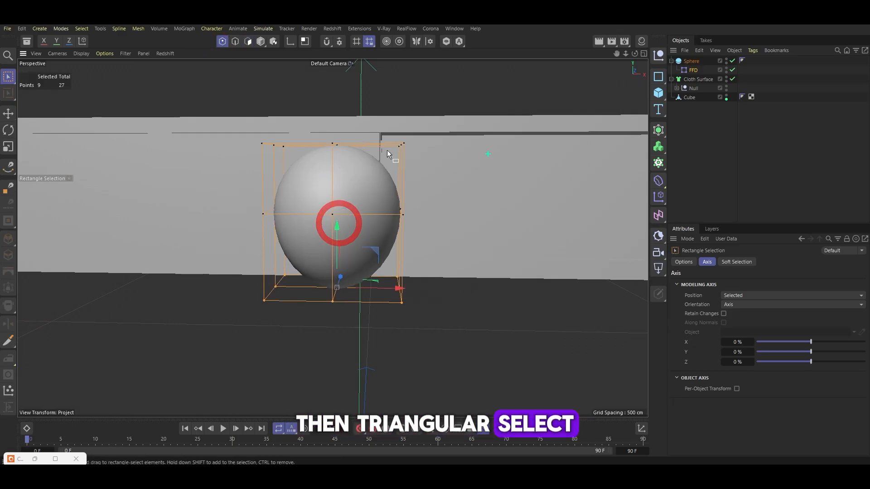
drag(416, 152, 231, 130)
drag(340, 96, 341, 77)
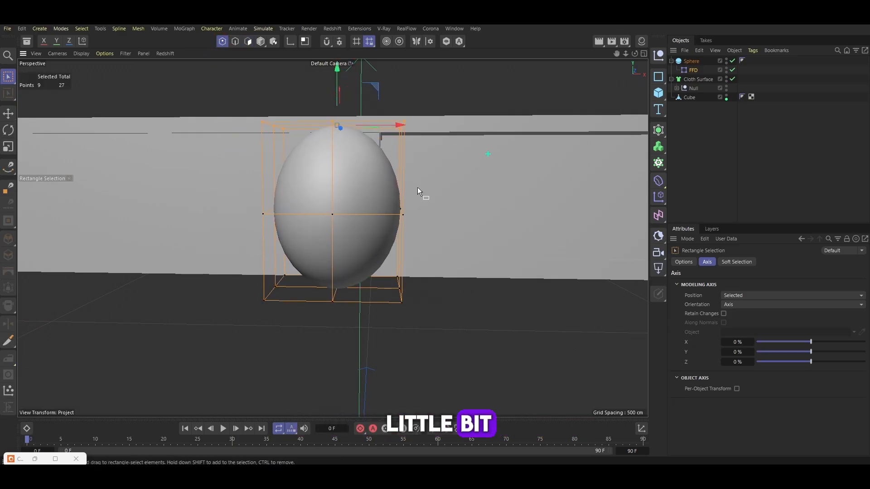
Pull the FFD's middle points outward to taper the knob forward
alt+drag(417, 186, 110, 152)
alt+right_drag(111, 152, 190, 153)
drag(394, 161, 361, 154)
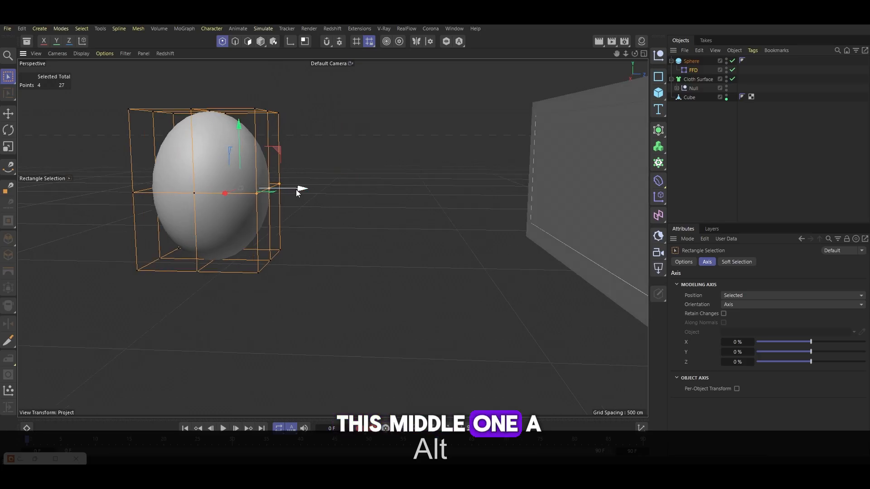
drag(295, 190, 384, 193)
drag(384, 193, 429, 194)
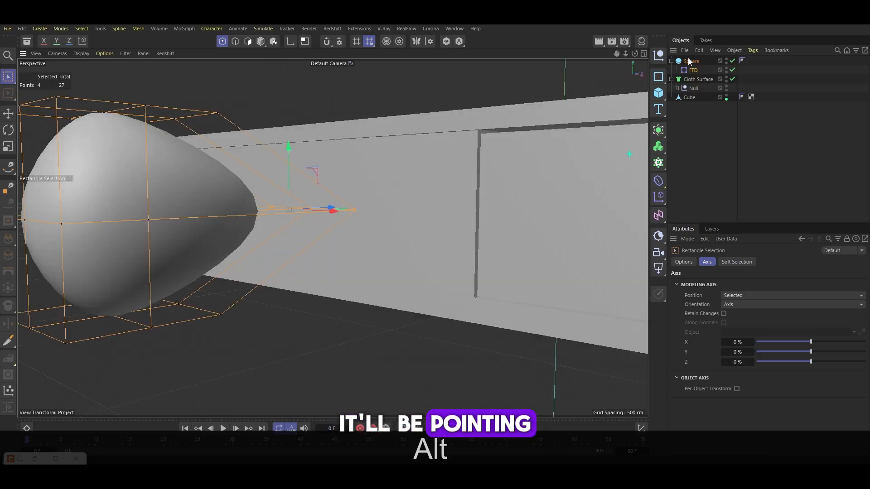
Scale the sphere down and move it onto the center of the right drawer panel
click(690, 61)
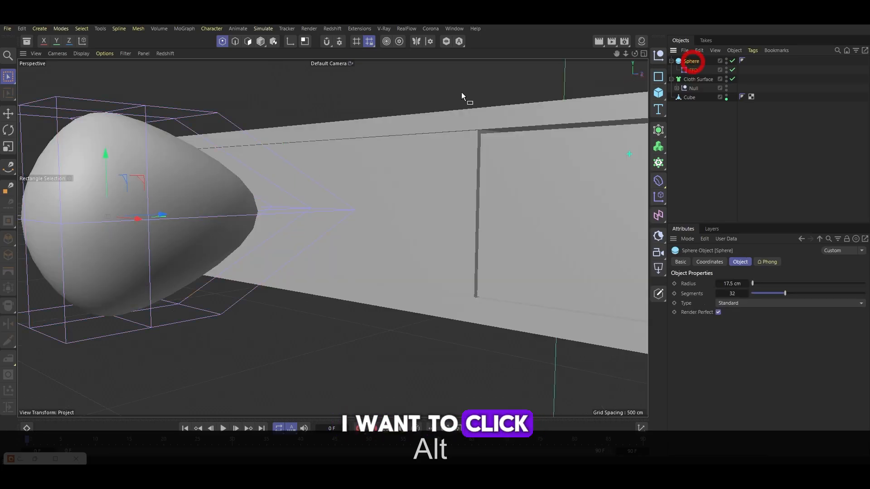
alt+right_drag(450, 148, 269, 157)
key(Return)
alt+drag(249, 123, 326, 291)
key(t)
key(e)
drag(542, 241, 488, 199)
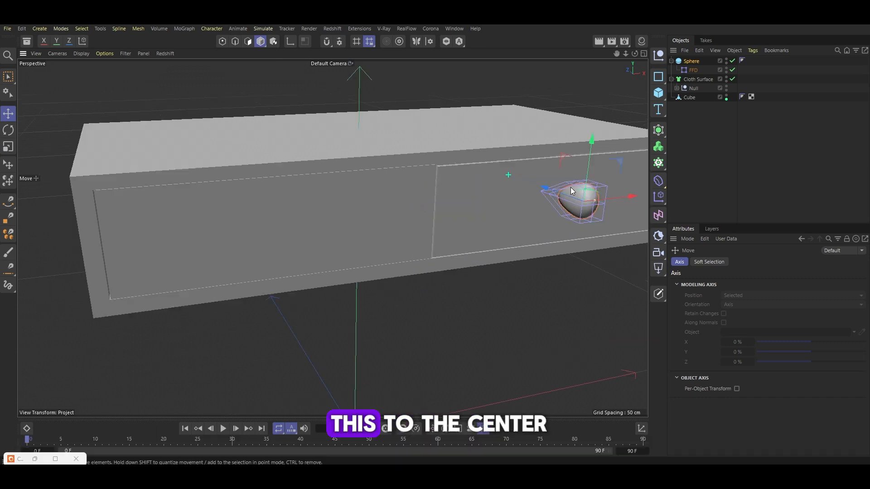
scroll(569, 187, up, 3)
drag(565, 196, 411, 216)
key(t)
key(e)
key(t)
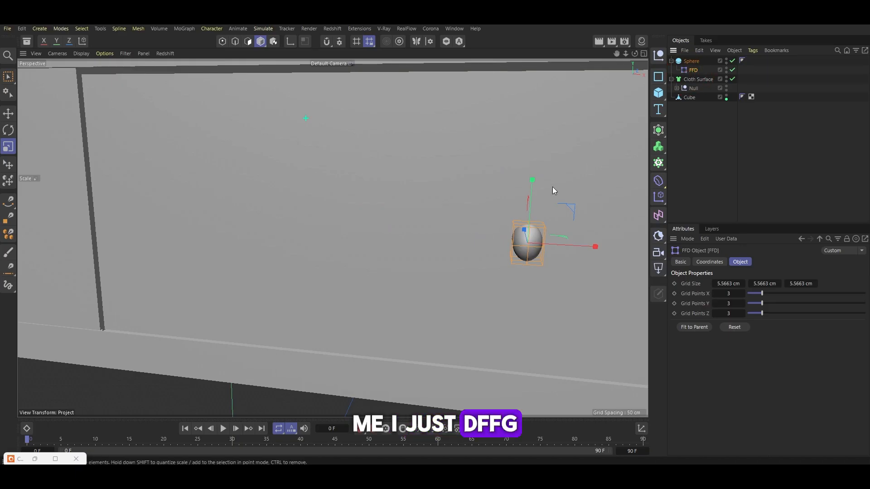
Adjust the FFD points to make the knob oblong
click(222, 42)
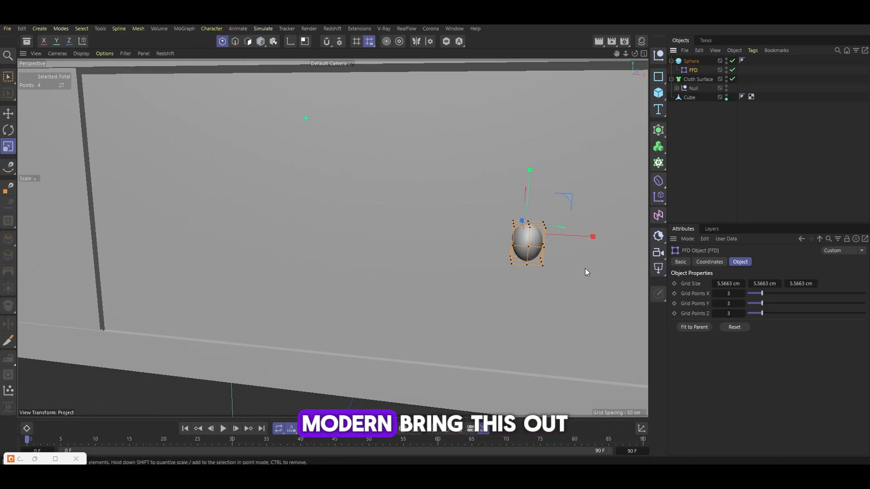
key(0)
drag(585, 270, 535, 212)
drag(600, 246, 608, 245)
drag(608, 246, 481, 197)
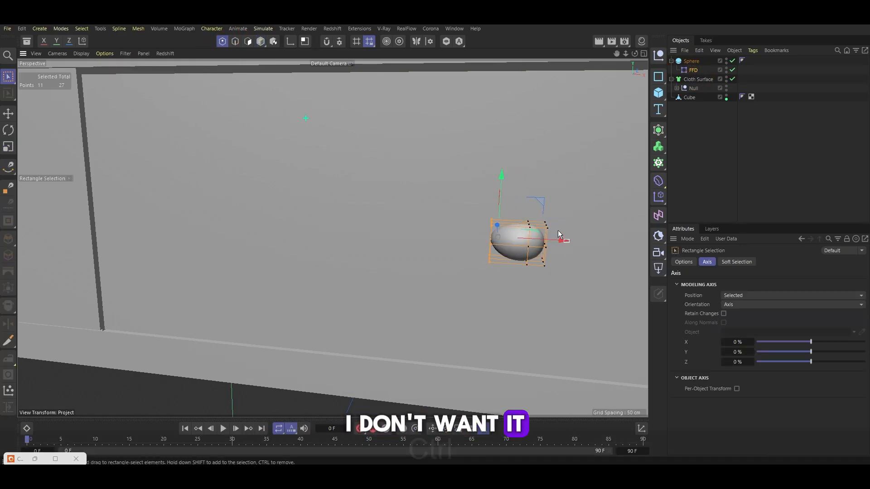
key(ctrl+z)
drag(533, 161, 534, 153)
alt+drag(566, 263, 560, 241)
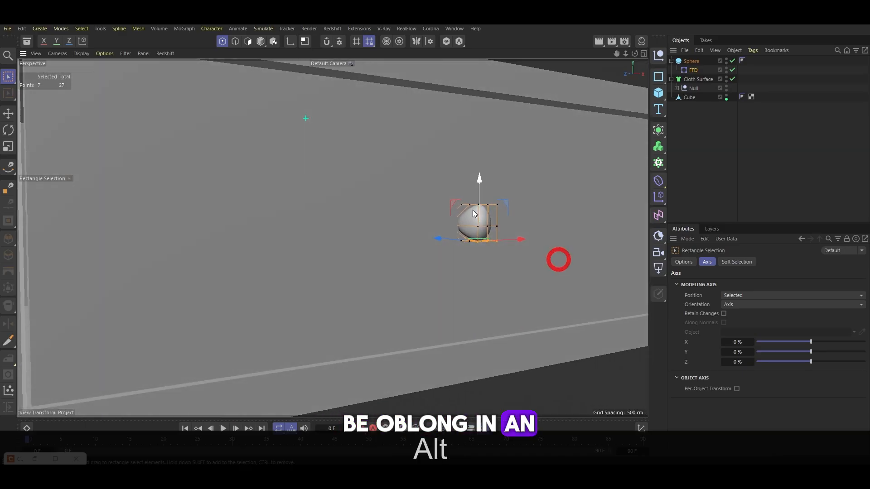
alt+drag(475, 213, 493, 208)
key(e)
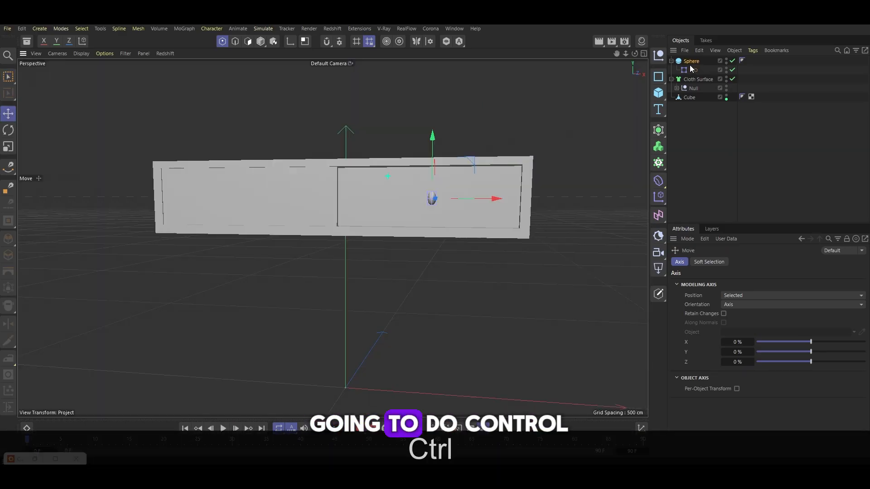
Duplicate the knob onto the left drawer panel and switch the viewport to Gouraud Shading (Lines)
click(690, 62)
ctrl+drag(487, 198, 293, 197)
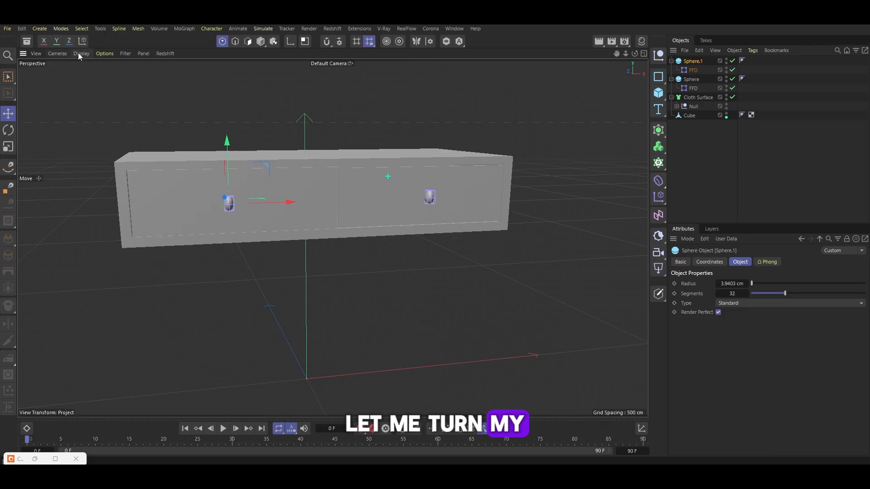
click(81, 53)
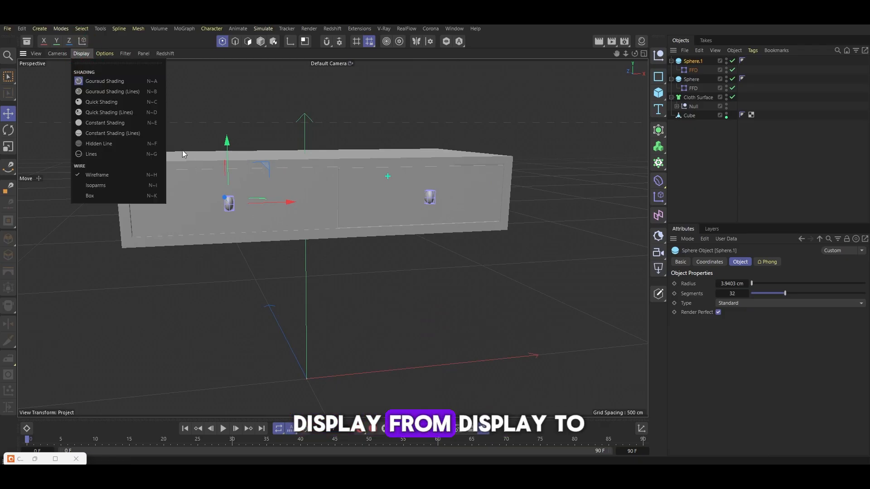
click(149, 93)
drag(264, 198, 290, 203)
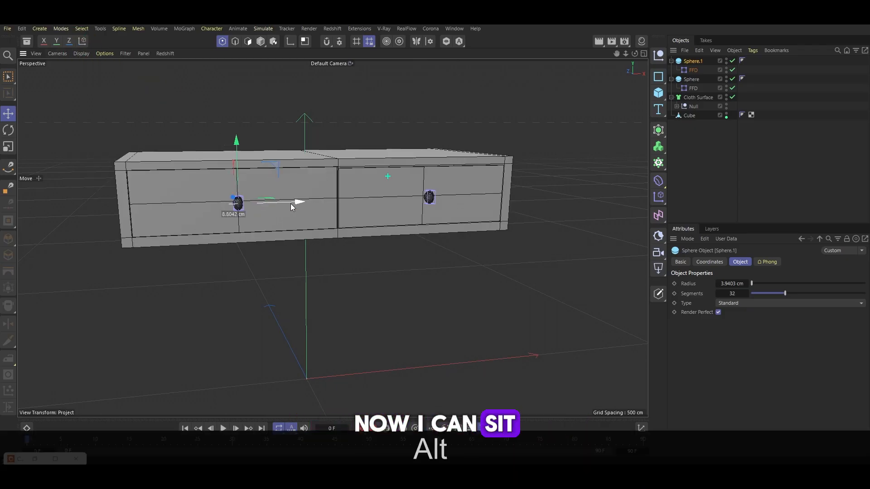
Add a cylinder and shape it into a thin leg under the cabinet corner, radius about 10.5 cm, height about 220 cm
click(693, 81)
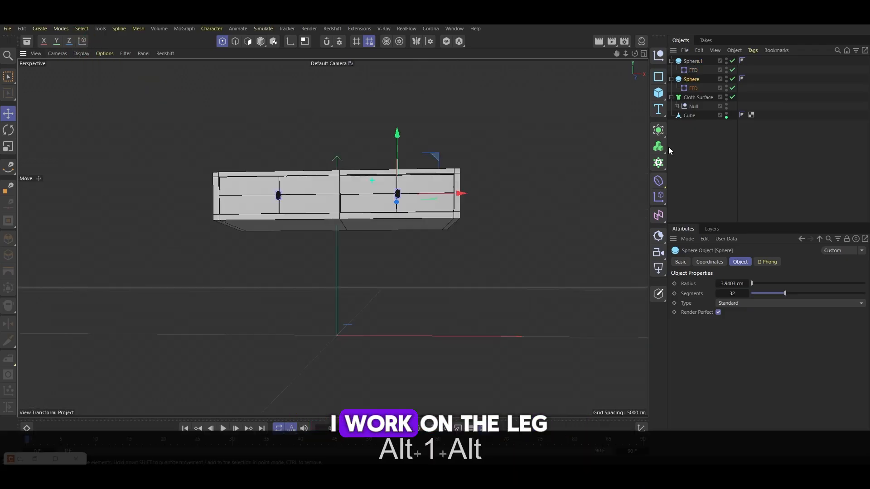
click(660, 94)
click(735, 116)
alt+drag(388, 268, 356, 173)
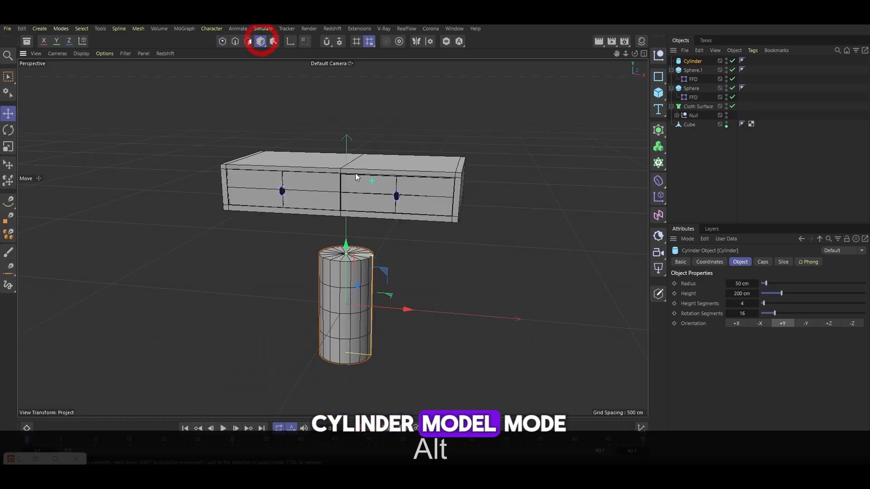
drag(373, 256, 353, 254)
drag(346, 254, 341, 211)
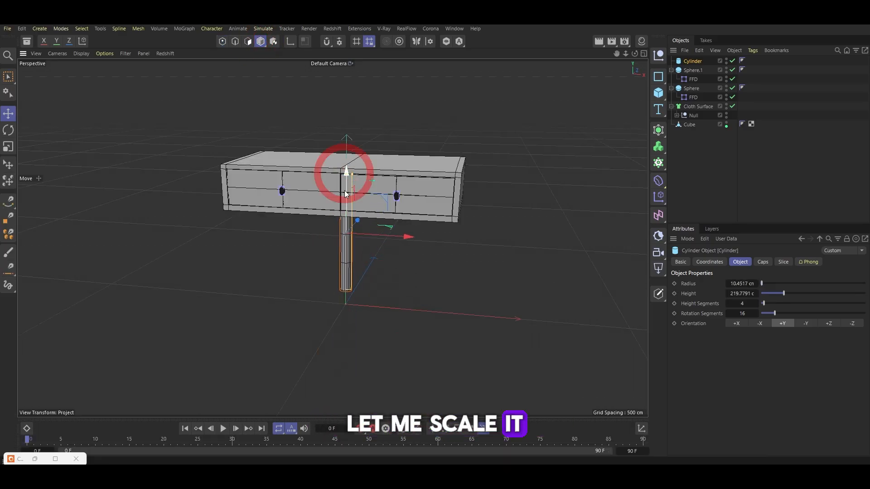
key(alt+1)
drag(384, 249, 456, 286)
alt+drag(512, 259, 513, 257)
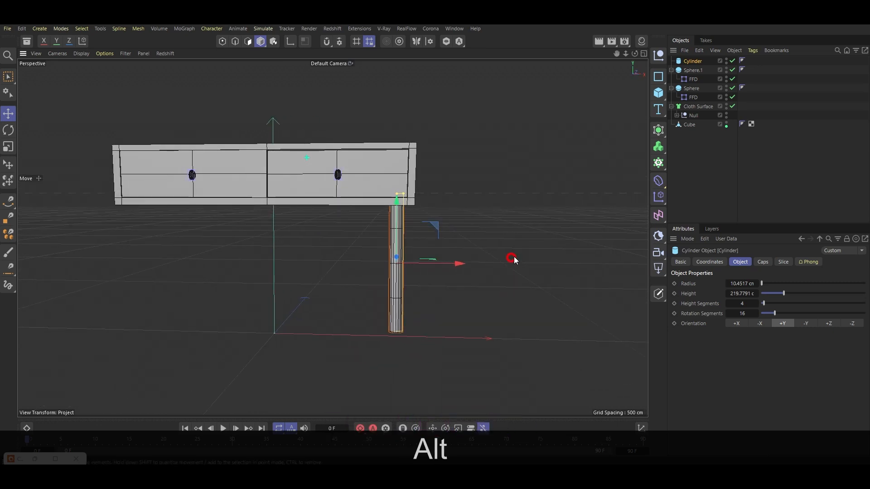
scroll(430, 274, up, 5)
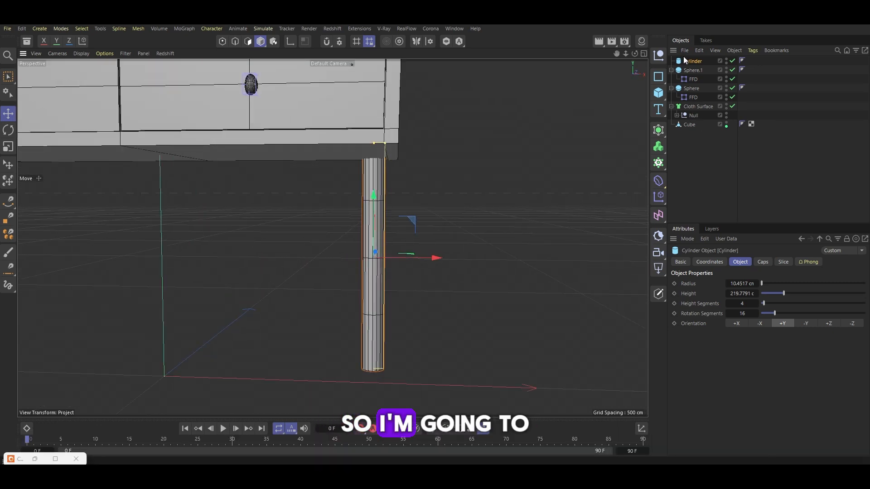
Reduce the cylinder's height segments and make it editable
drag(750, 305, 748, 305)
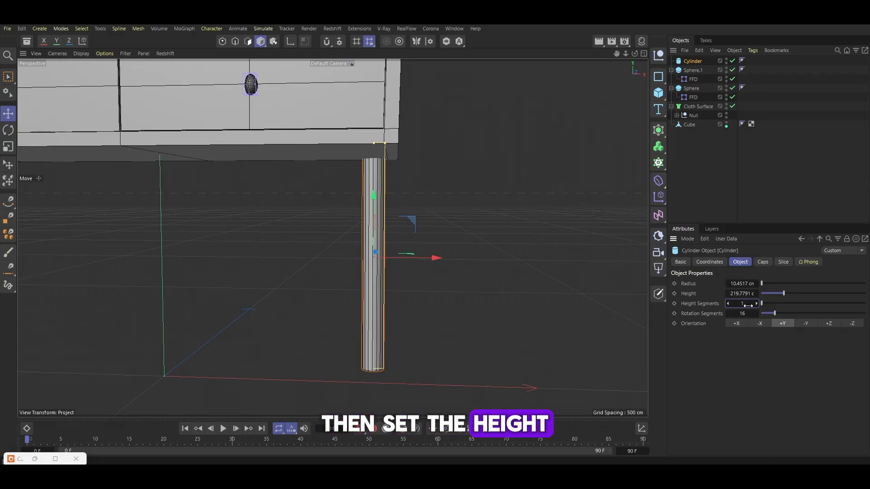
key(c)
scroll(410, 284, down, 3)
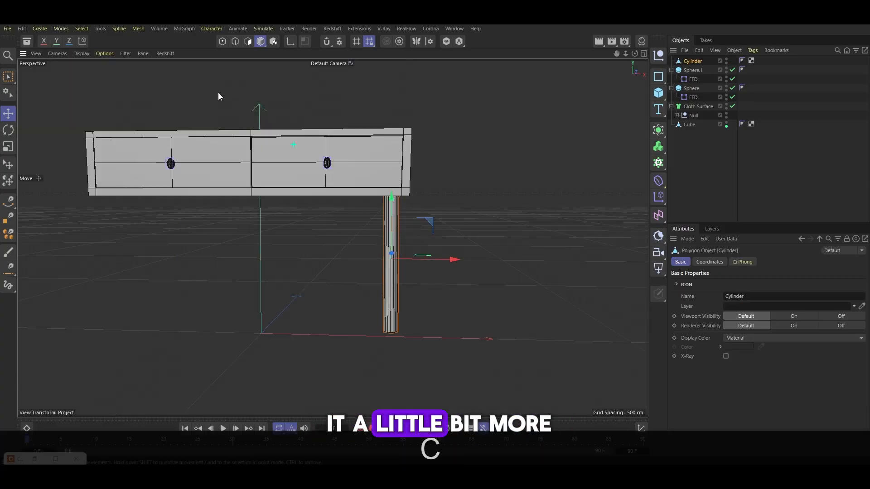
Select the leg's bottom polygons and shift them outward to angle the leg
click(248, 42)
key(0)
drag(361, 321, 461, 335)
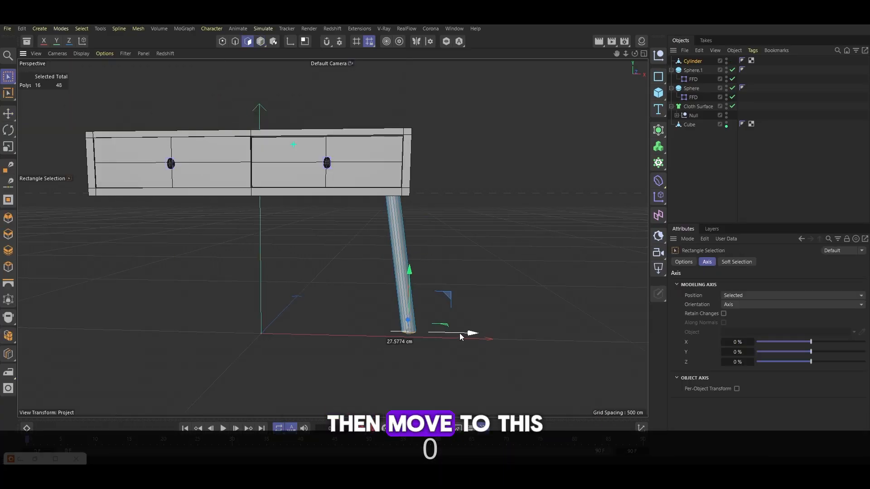
click(6, 77)
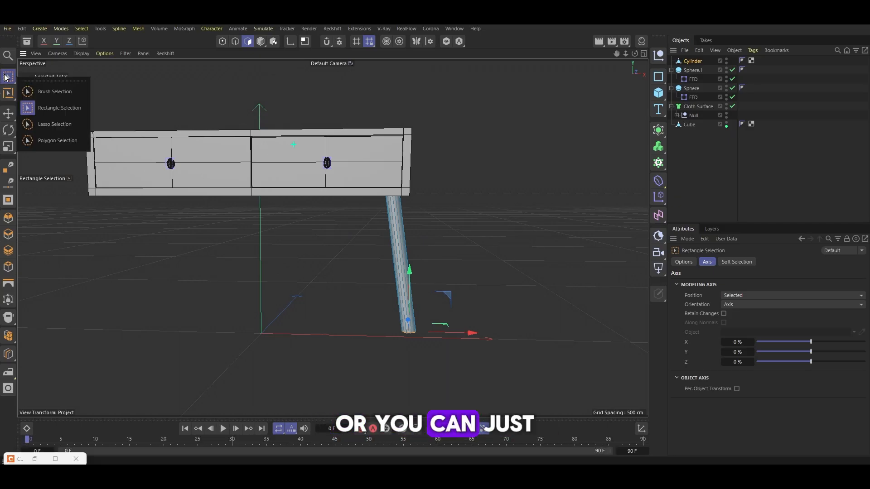
click(45, 107)
alt+drag(428, 264, 333, 237)
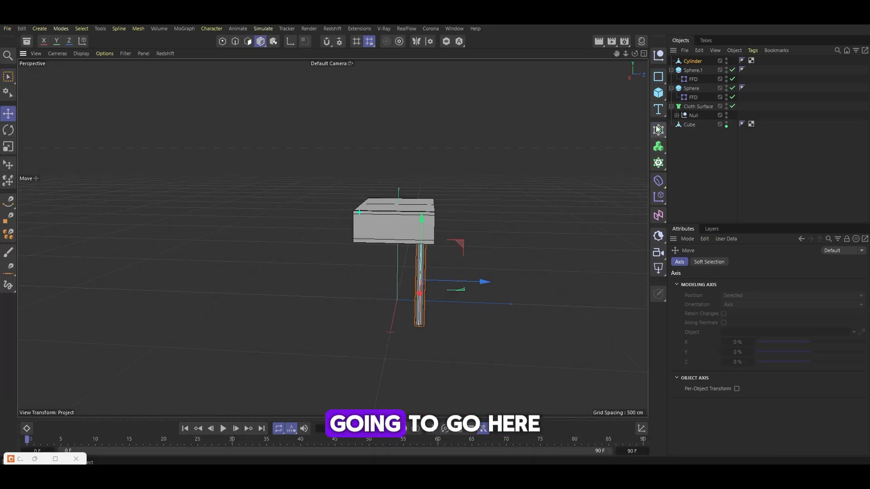
Create instances of the leg and position them at the cabinet's other three corners
click(658, 130)
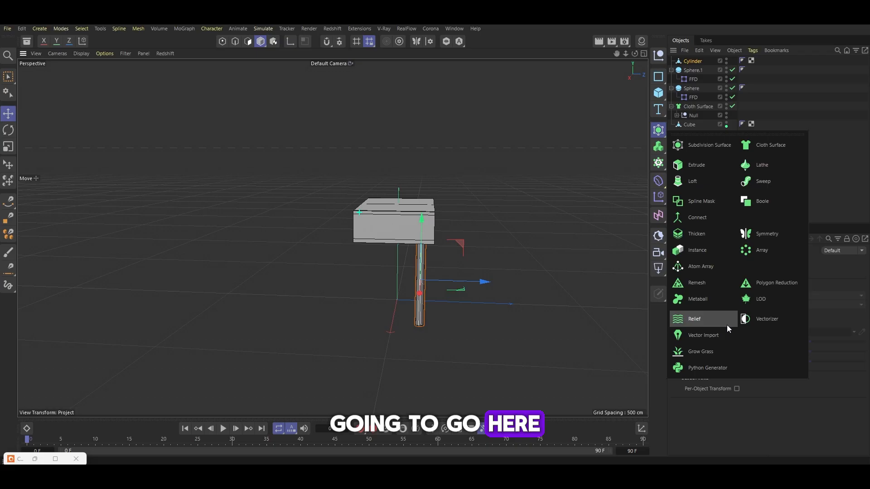
click(721, 254)
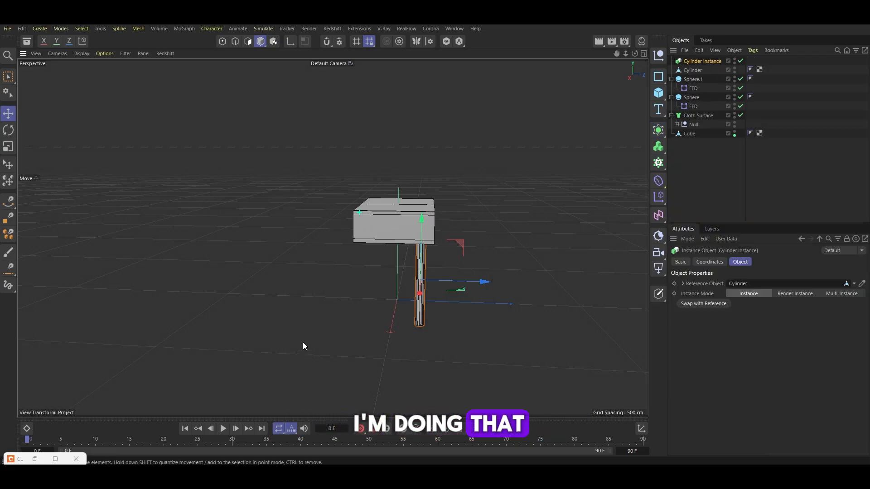
alt+right_drag(343, 331, 506, 272)
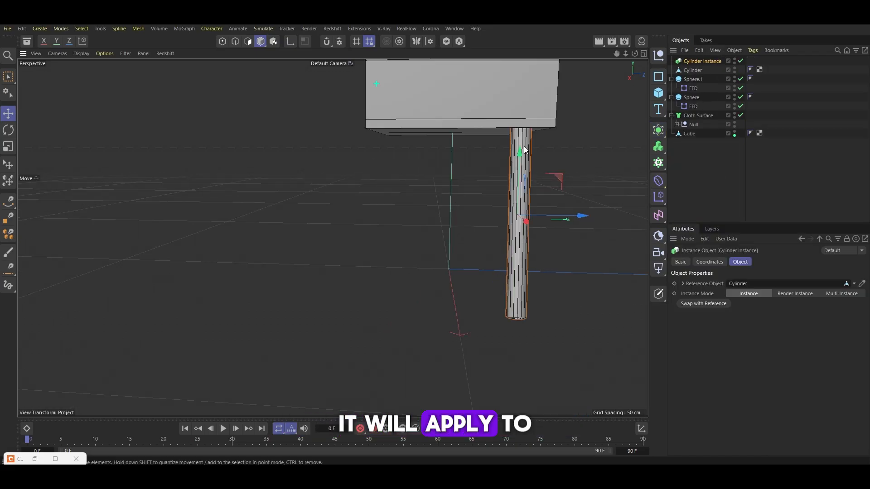
drag(581, 216, 456, 214)
alt+drag(409, 185, 474, 210)
ctrl+drag(501, 237, 222, 159)
key(r)
key(e)
scroll(222, 159, up, 2)
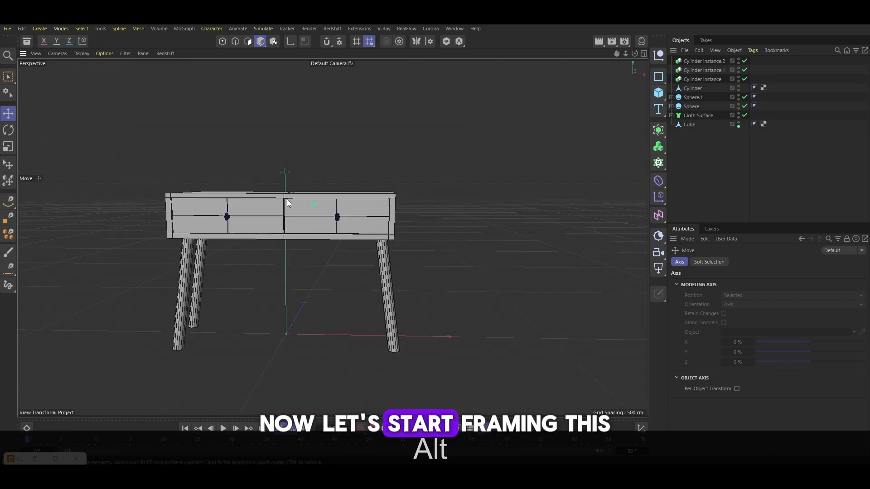
Select all objects and group them into a null
mouse_move(287, 199)
alt+mouse_down()
mouse_move(273, 218)
mouse_move(290, 206)
alt+mouse_up()
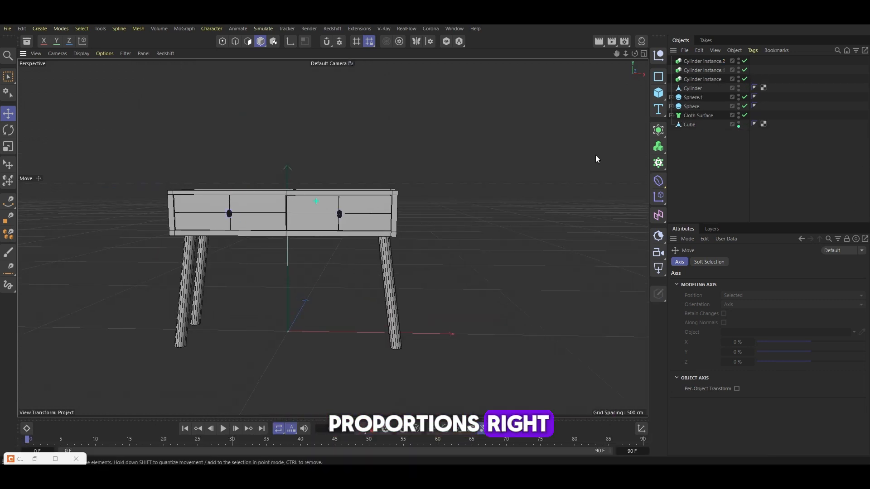
drag(725, 158, 693, 61)
key(alt+g)
Add a Corona Camera and view the scene through it
click(431, 28)
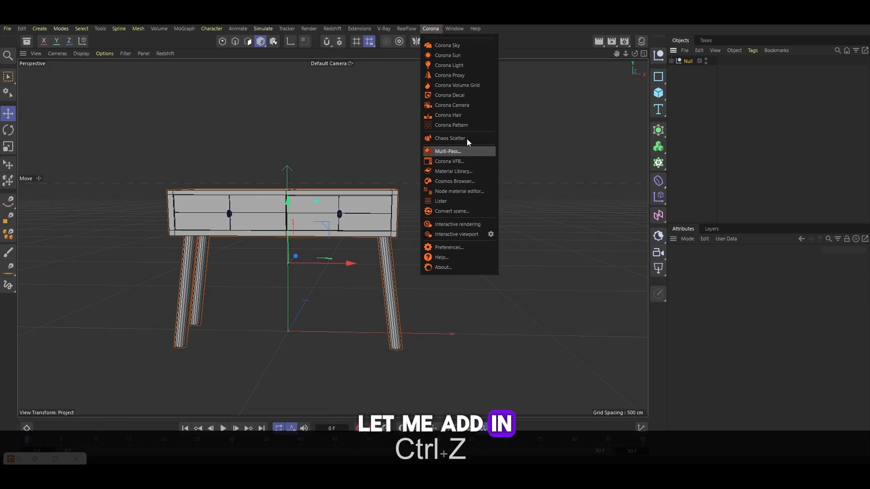
click(466, 107)
click(720, 60)
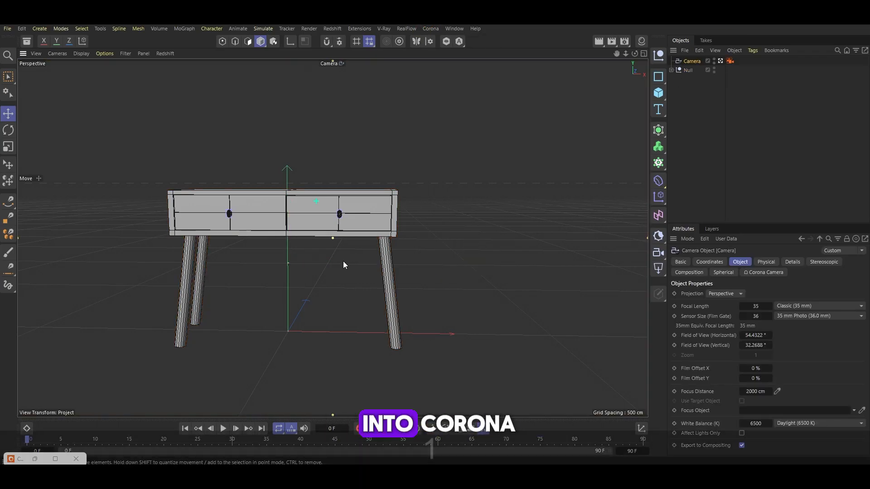
alt+drag(344, 261, 340, 231)
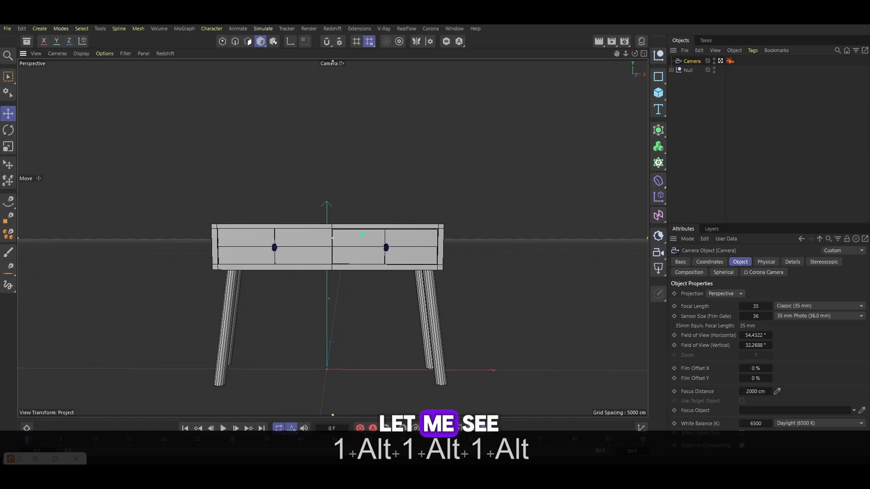
Open the render settings and set the renderer to Corona
click(624, 41)
click(632, 57)
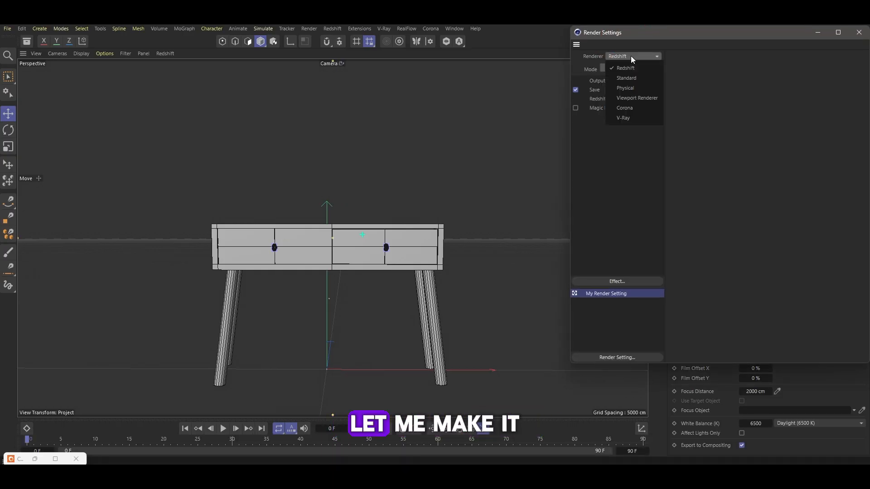
click(643, 98)
click(635, 57)
click(628, 108)
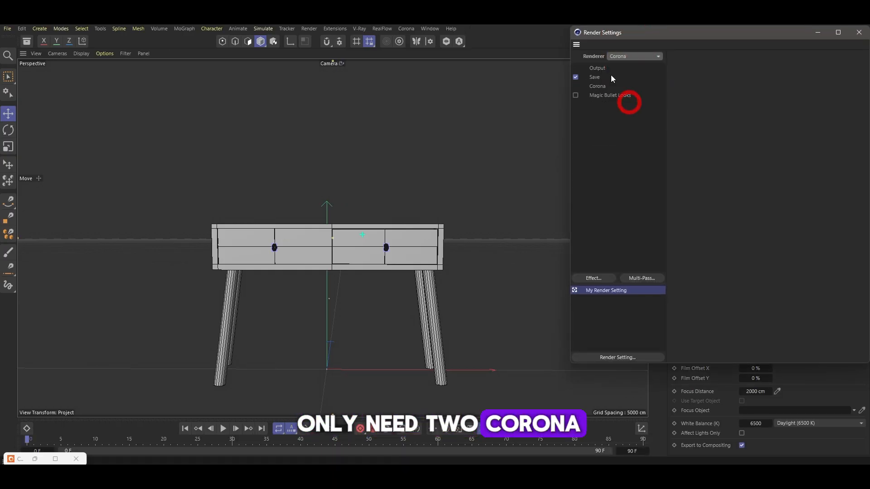
Set the output size to 1080 × 1920 pixels and the frame rate to 24
click(603, 69)
double_click(736, 81)
text(1080)
double_click(736, 93)
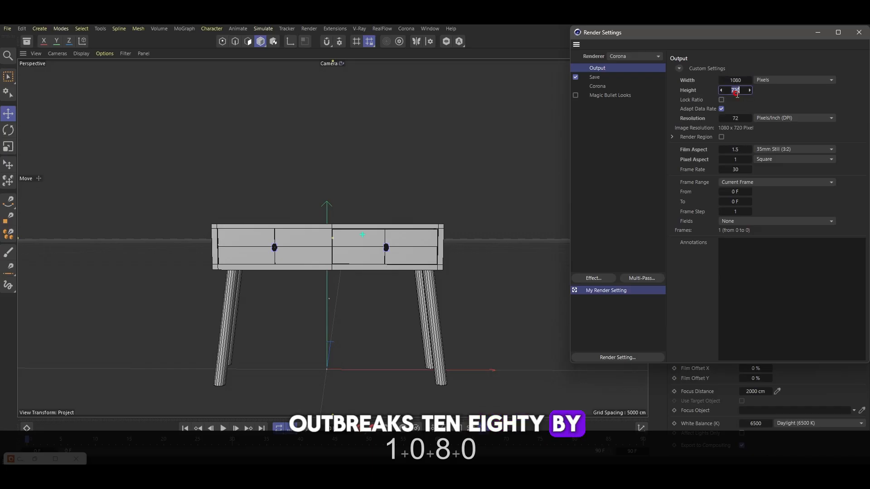
text(1920)
click(802, 91)
double_click(736, 170)
text(2)
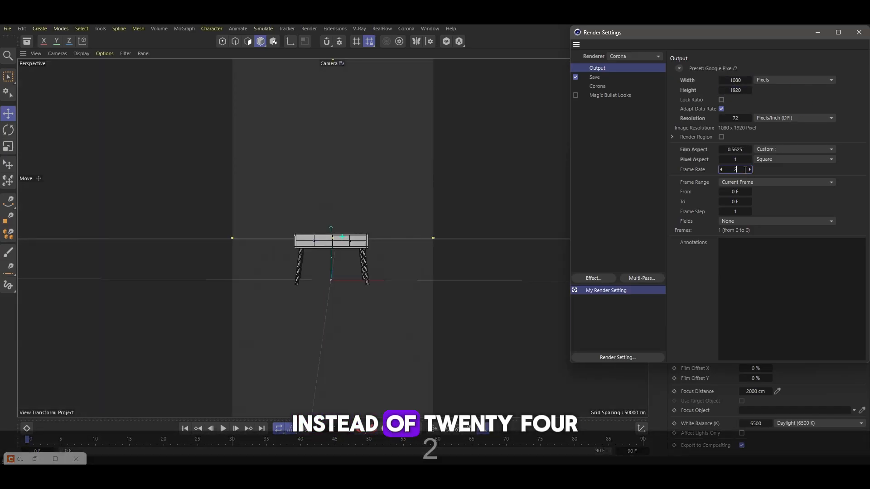
text(4)
click(765, 172)
click(684, 71)
Set the camera's focal length to Portrait (80 mm)
click(816, 306)
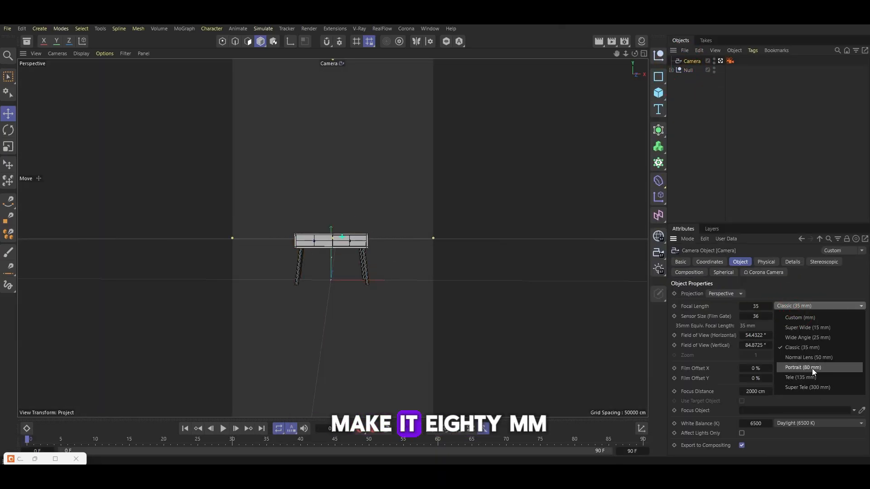
click(811, 367)
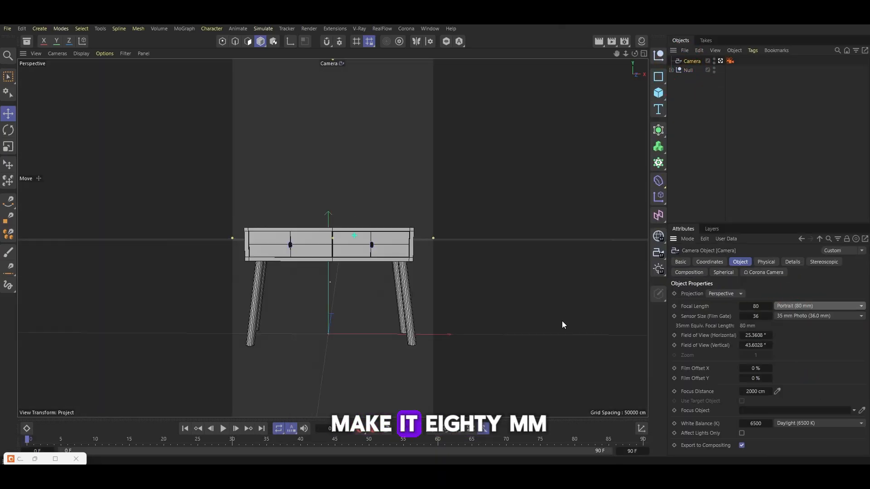
Group the cabinet body, cloth surface and both knob spheres into a new null
click(672, 70)
click(692, 108)
click(689, 115)
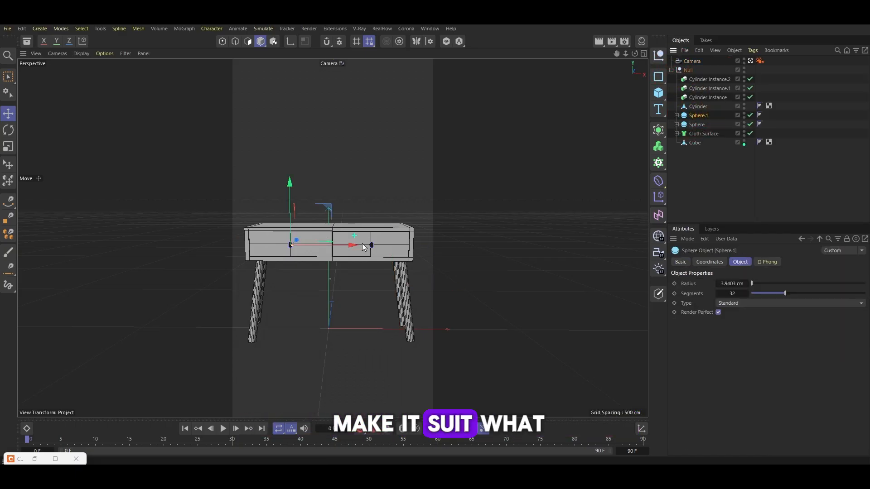
key(ctrl+z)
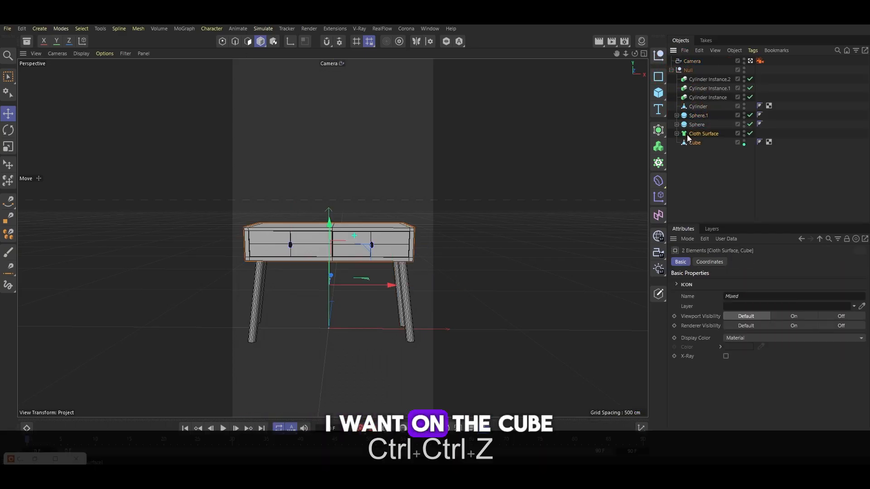
click(689, 142)
drag(694, 155, 682, 112)
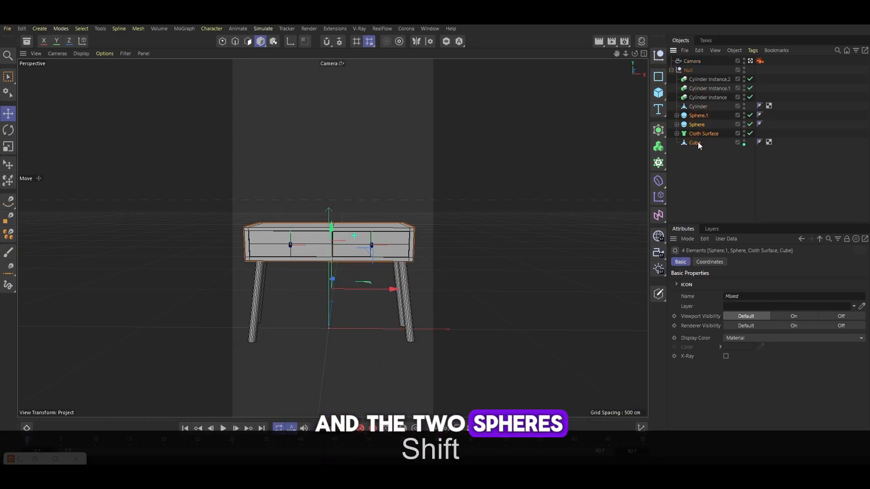
key(shift+alt+g)
Scale the cabinet body group down slightly and move it lower onto the legs
key(t)
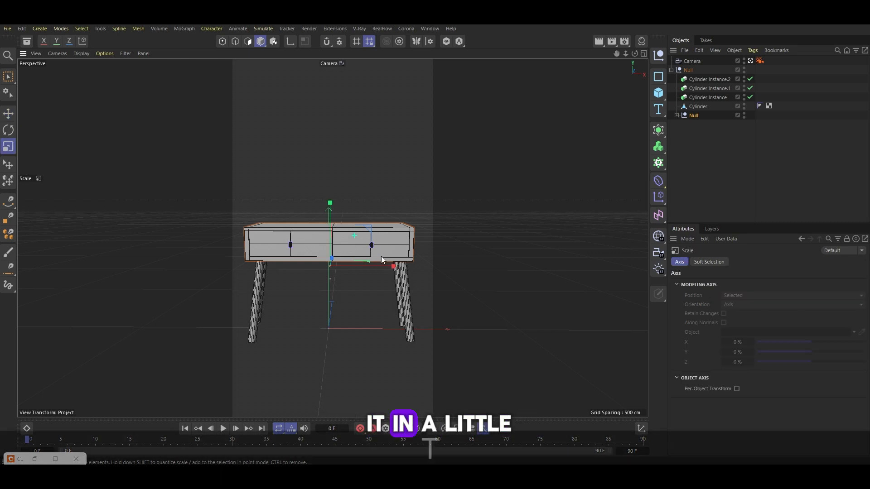
drag(393, 267, 388, 267)
key(e)
drag(392, 266, 391, 290)
Select the two right-side legs and move them inward along the X axis
click(687, 105)
shift+click(701, 82)
click(698, 106)
shift+click(705, 98)
drag(454, 294, 439, 294)
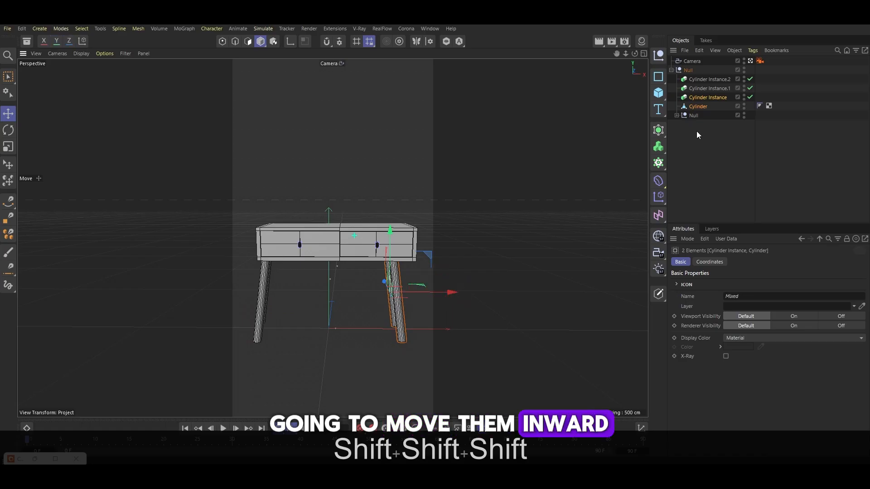
Select the two left-side leg instances and move them inward along the X axis
click(708, 88)
shift+click(708, 79)
drag(208, 290, 220, 291)
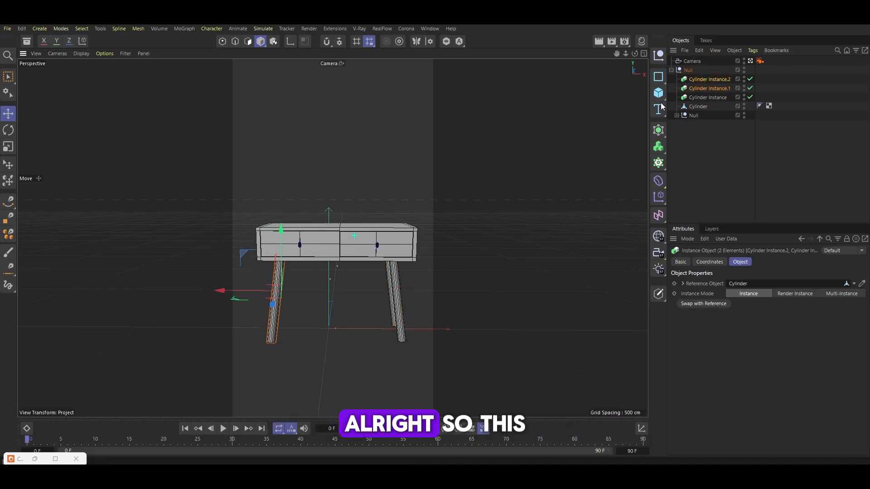
Select all polygons of the original leg and scale them to lengthen the leg
click(699, 107)
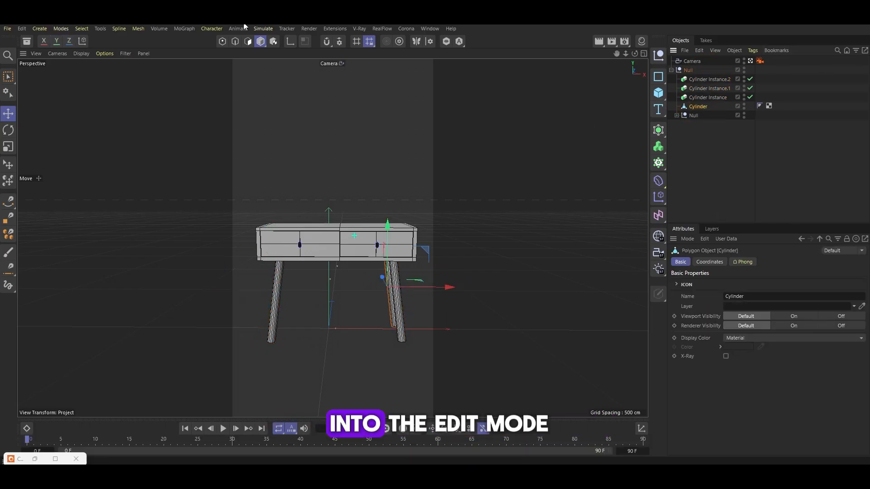
click(247, 41)
drag(401, 274, 395, 304)
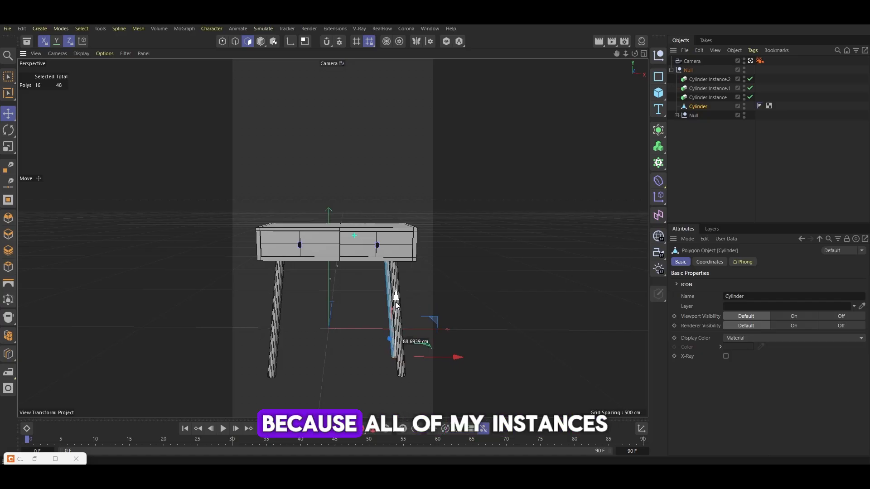
key(ctrl+a)
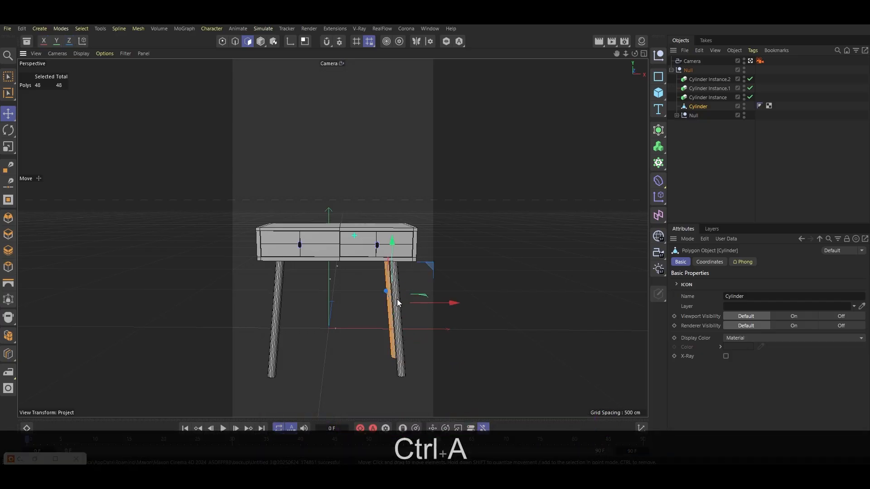
key(t)
drag(509, 257, 551, 252)
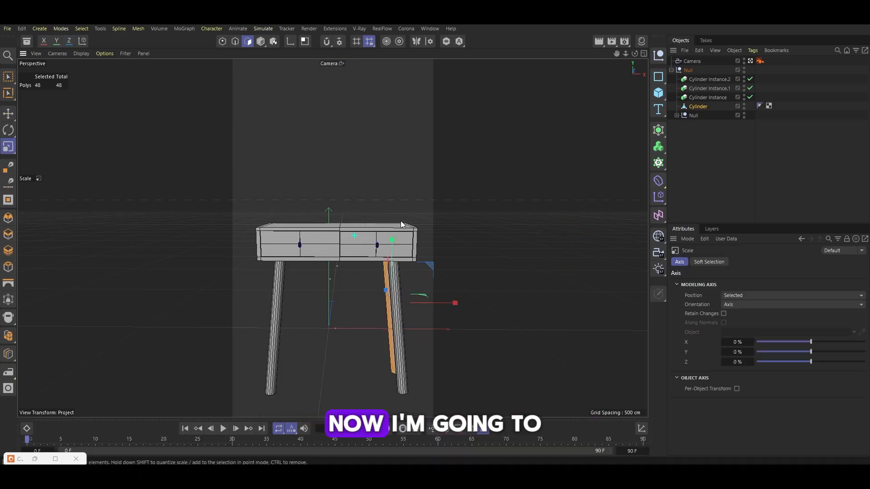
key(0)
drag(319, 188, 453, 272)
key(t)
mouse_move(466, 229)
mouse_down()
mouse_move(619, 220)
mouse_move(517, 210)
mouse_move(477, 238)
mouse_up()
key(ctrl+a)
Fine-tune the positions of the original leg and its front instance
shift+click(703, 101)
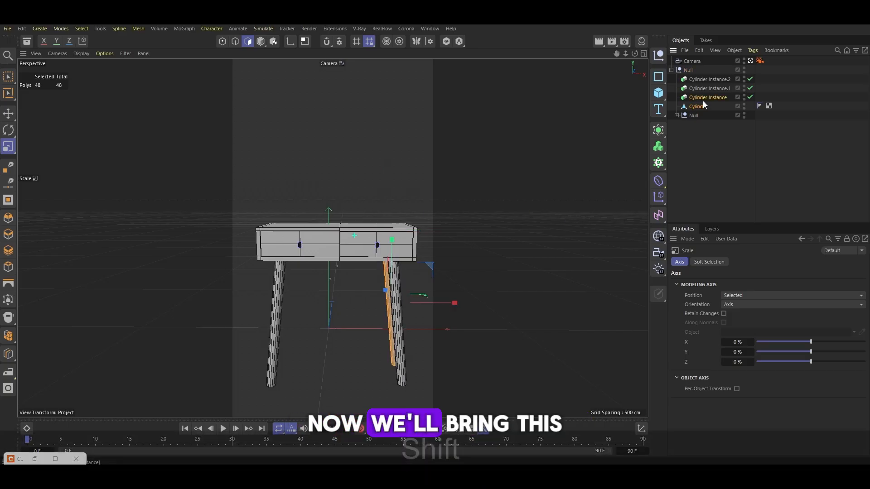
key(e)
drag(452, 303, 446, 303)
click(698, 106)
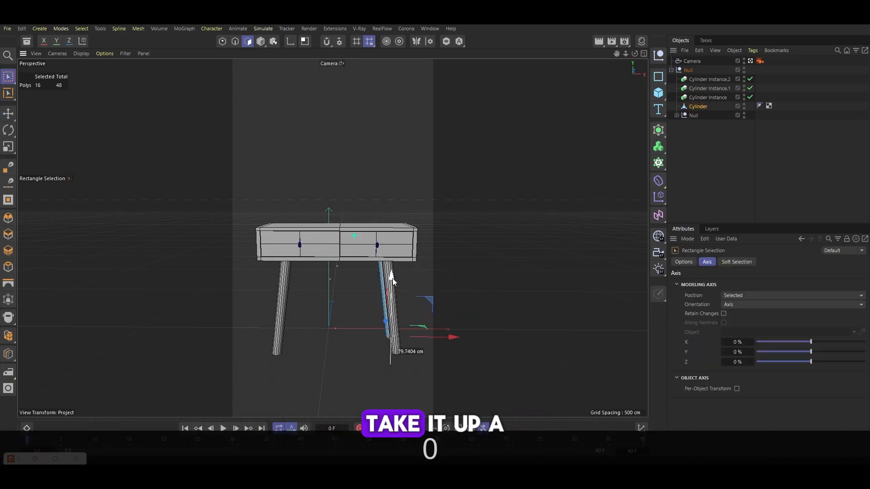
drag(392, 278, 391, 284)
Add a floor plane to the scene
click(728, 153)
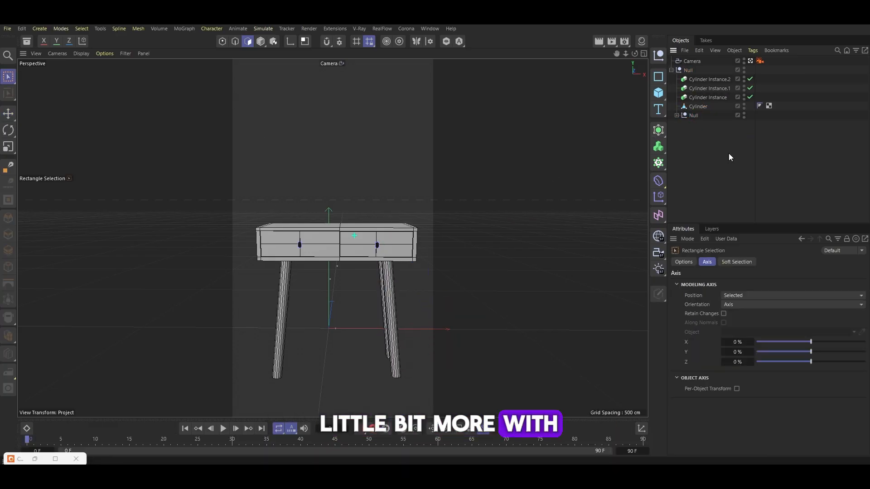
click(658, 93)
click(699, 124)
click(259, 43)
key(ctrl+z)
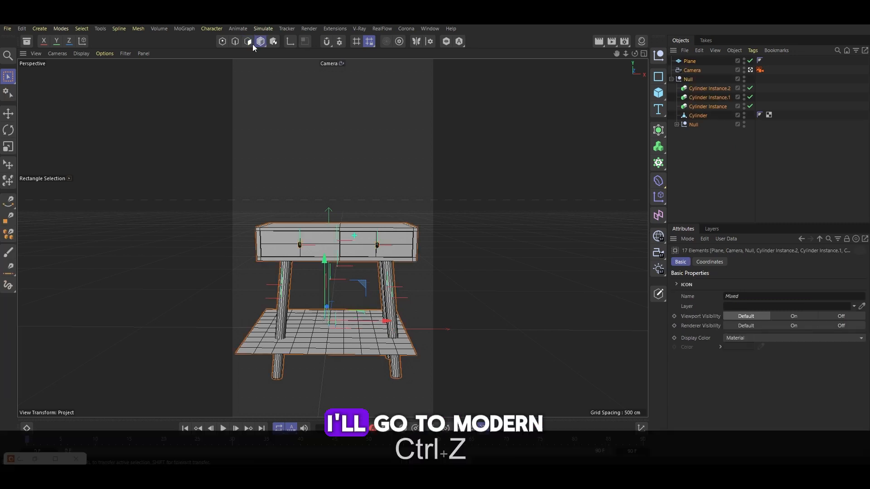
Select all objects and raise them so the legs sit above the floor
key(ctrl+a)
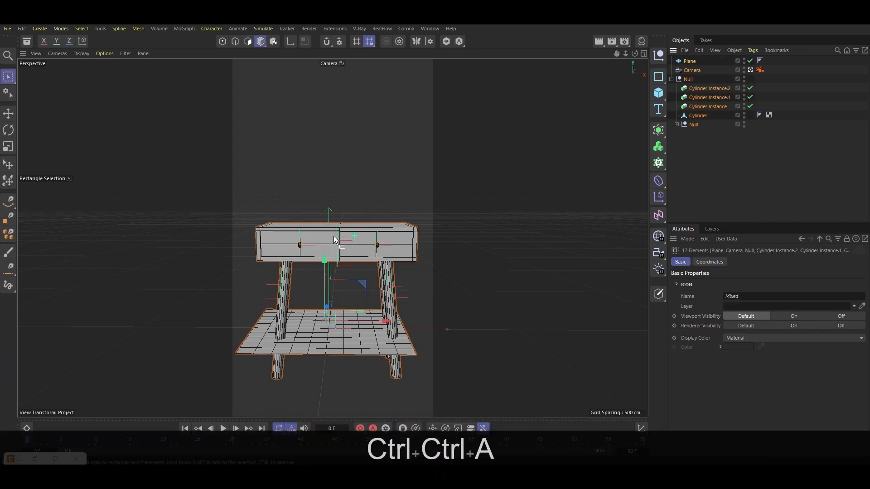
drag(325, 259, 322, 223)
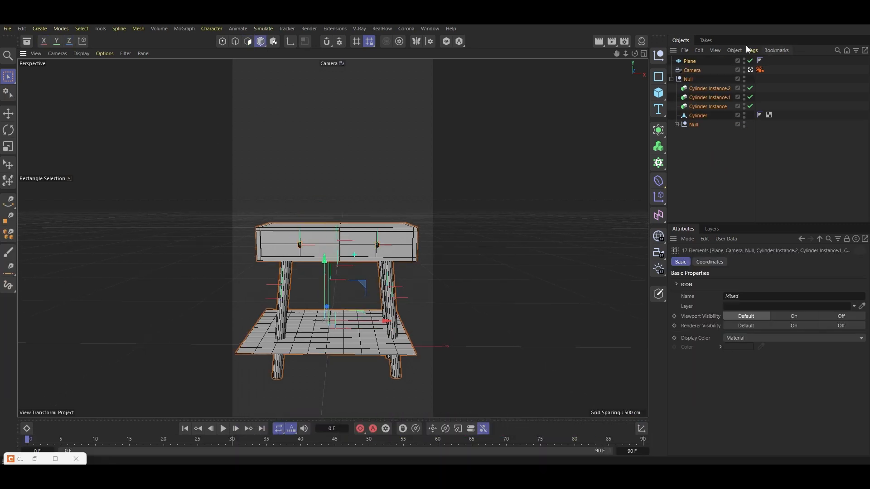
click(708, 141)
click(750, 70)
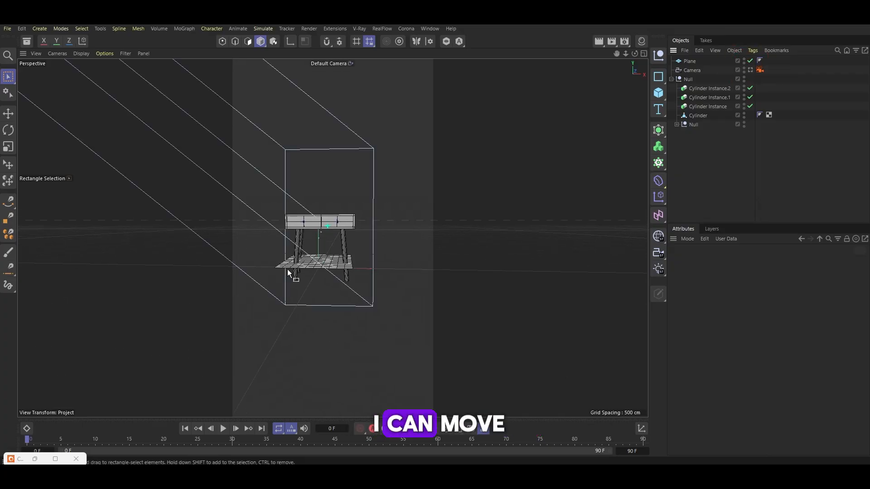
alt+drag(287, 269, 462, 225)
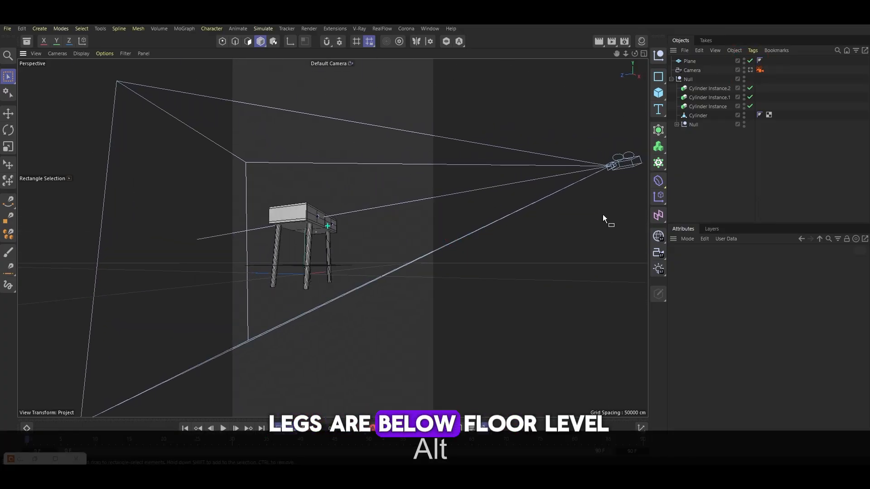
key(ctrl+a)
drag(414, 173, 411, 159)
Set the floor plane's Y position to 0 cm
click(689, 60)
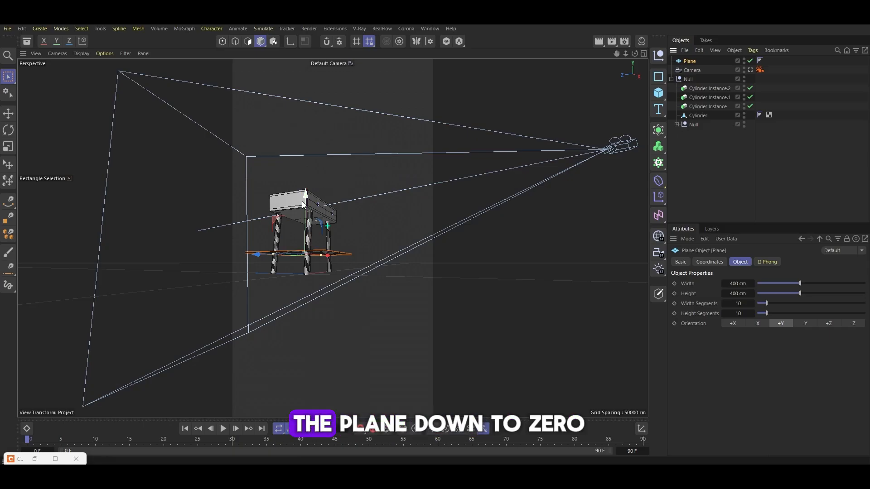
click(709, 262)
double_click(729, 300)
text(0)
key(Return)
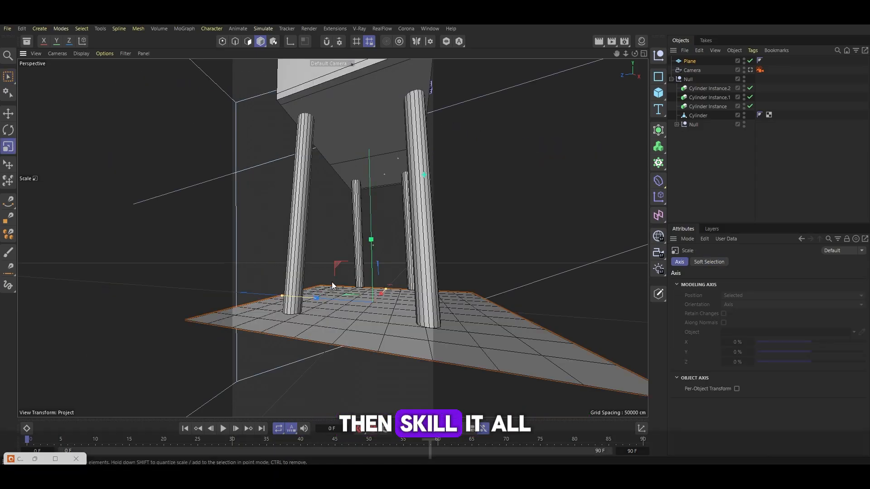
Rename the cabinet's top-level null to TABLE
alt+drag(332, 282, 200, 311)
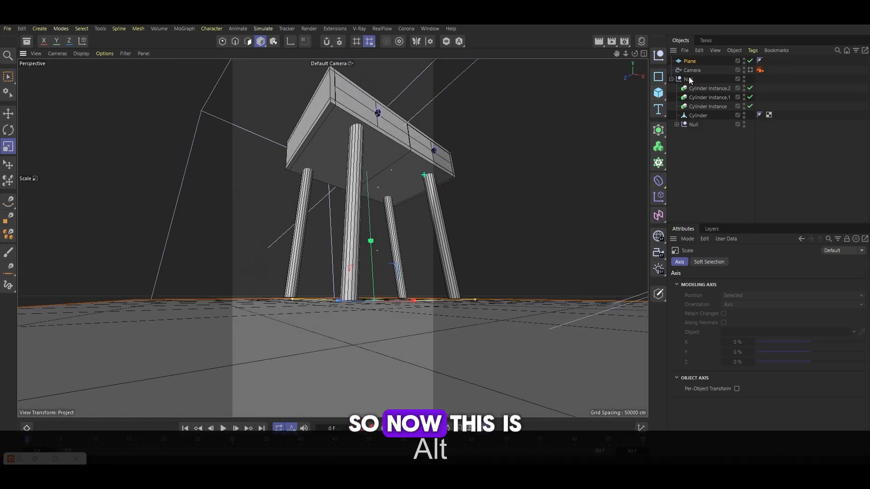
click(689, 79)
key(e)
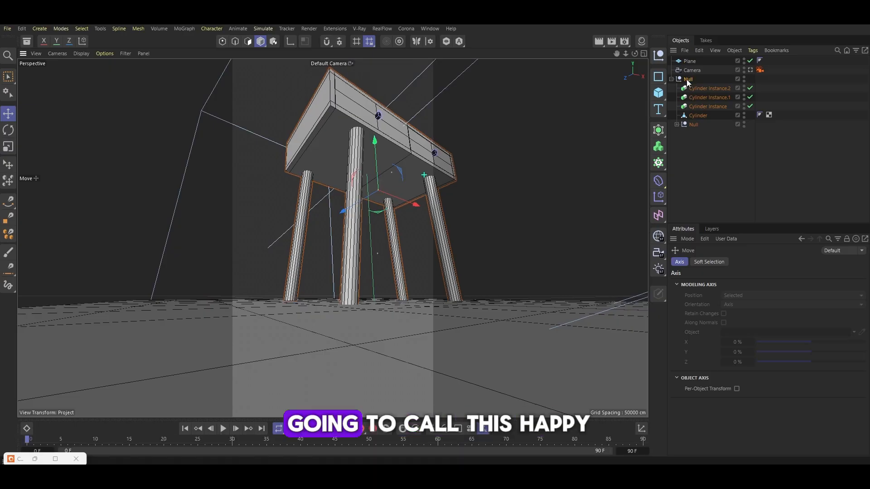
double_click(688, 80)
text(TABLE)
key(Return)
Toggle viewing the scene through the camera
click(749, 61)
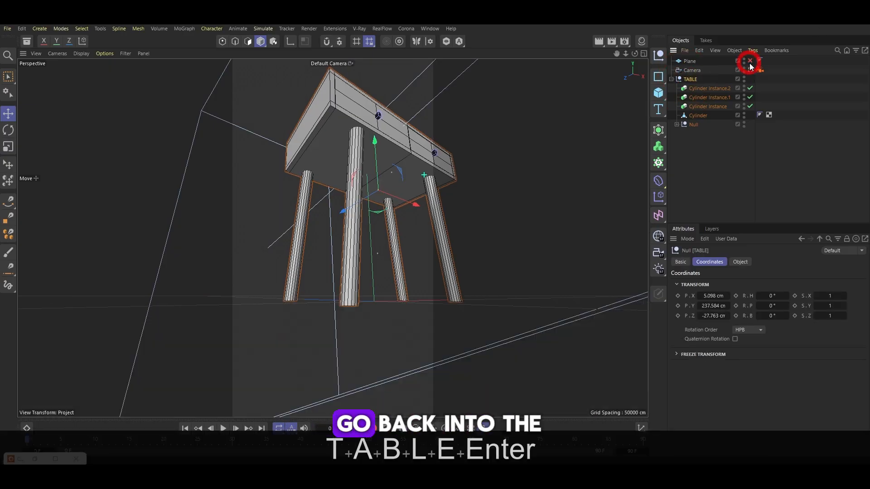
click(750, 70)
click(750, 61)
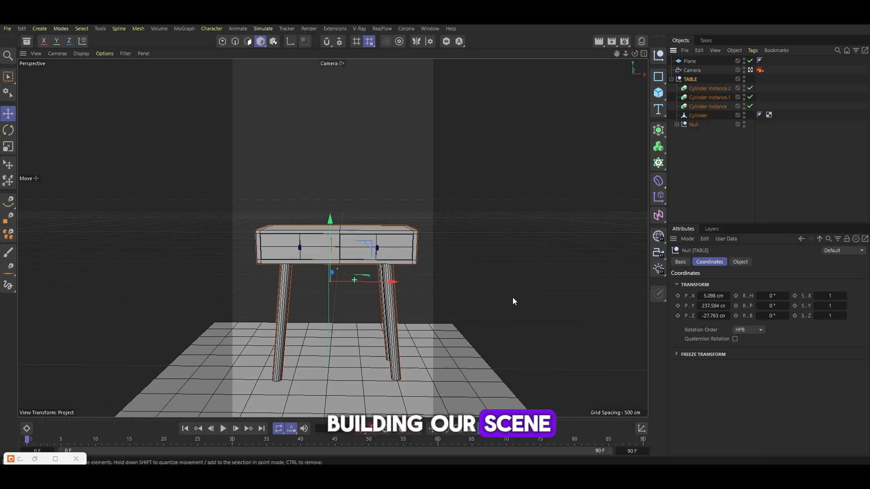
key(ctrl+z)
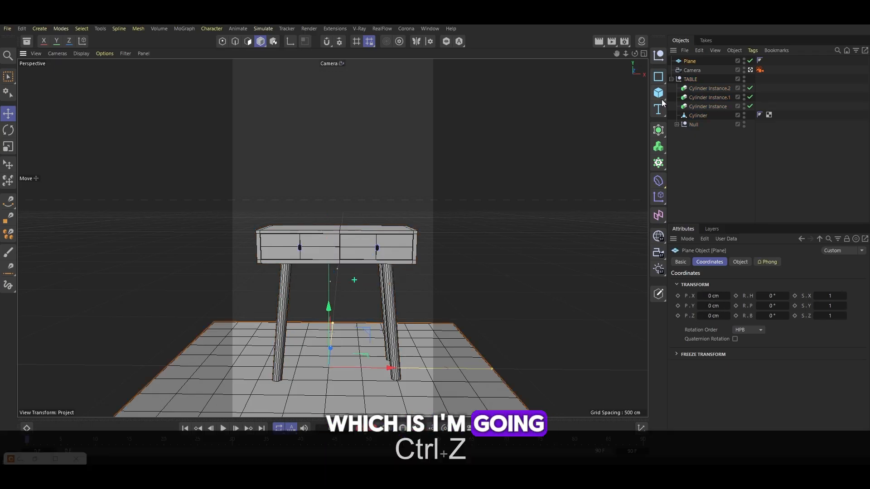
Add a cube and move it beside the table
click(659, 95)
click(750, 79)
alt+drag(405, 272, 532, 252)
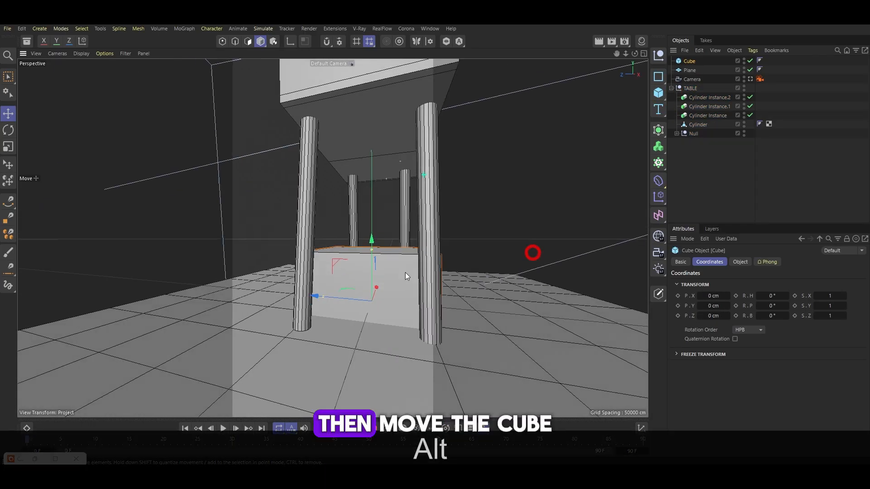
scroll(405, 273, down, 10)
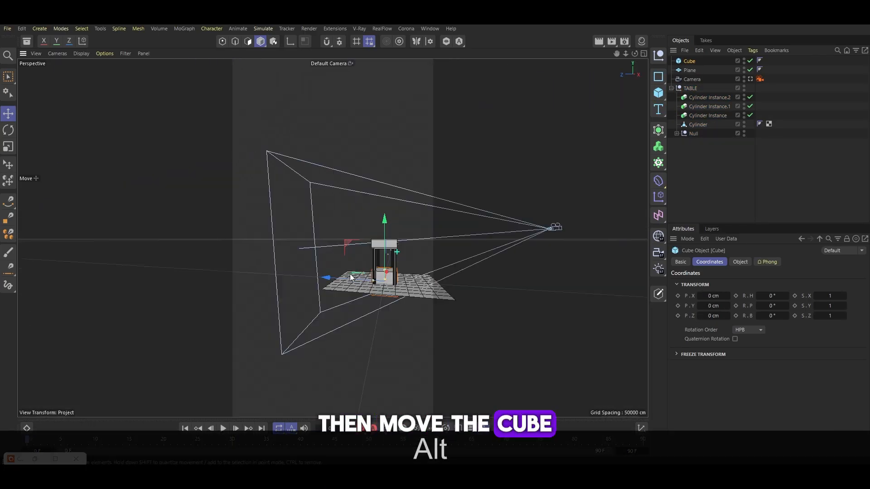
drag(351, 277, 300, 276)
Move the floor plane backward along the Z axis
scroll(341, 276, up, 5)
click(409, 292)
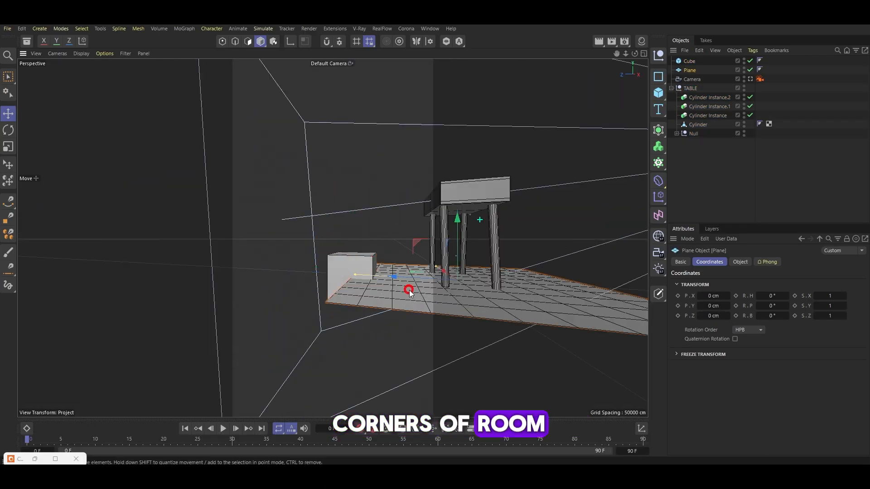
drag(395, 276, 432, 283)
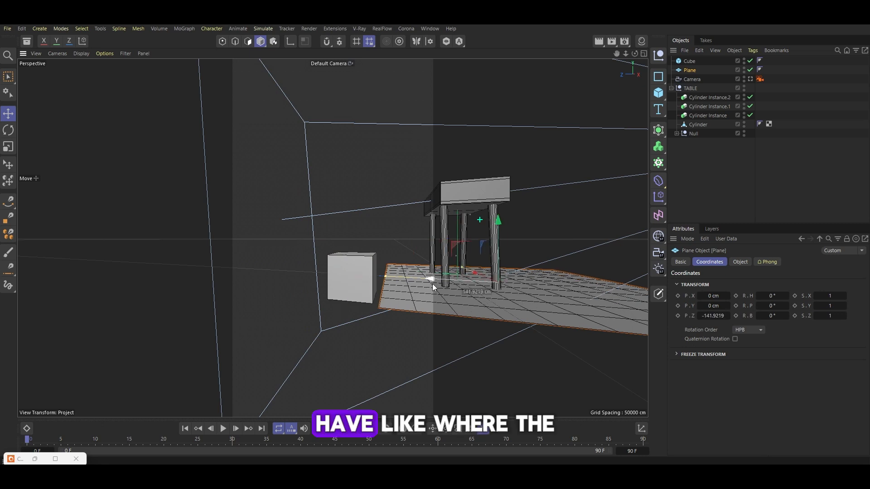
Reshape the cube into a long thin strip along the floor's back edge
click(345, 291)
mouse_move(309, 272)
mouse_down()
mouse_move(333, 273)
mouse_move(320, 274)
mouse_up()
alt+drag(374, 271, 342, 300)
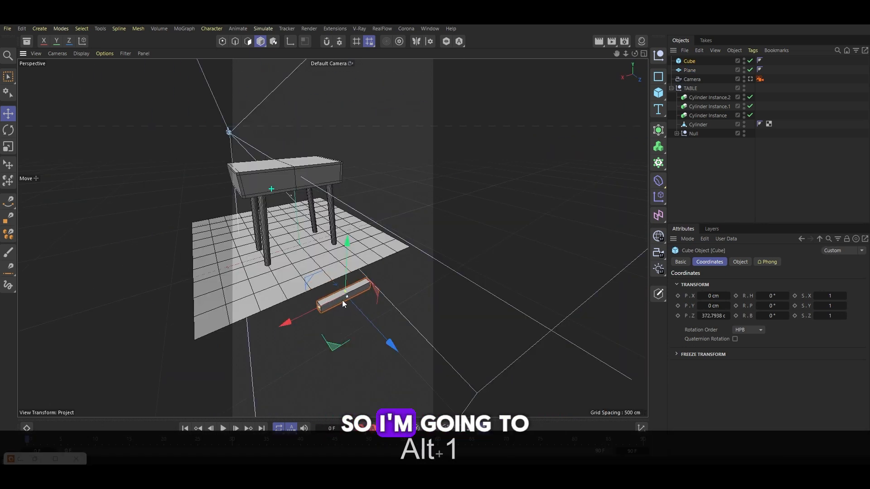
drag(390, 349, 308, 302)
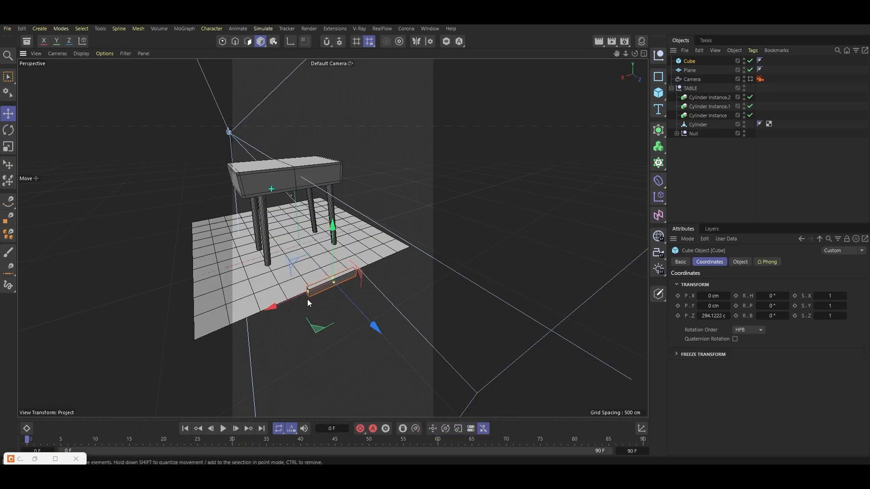
drag(308, 292, 228, 327)
drag(455, 200, 459, 199)
Duplicate the floor strip and raise the copy into a tall back wall behind the table
ctrl+drag(689, 62, 688, 55)
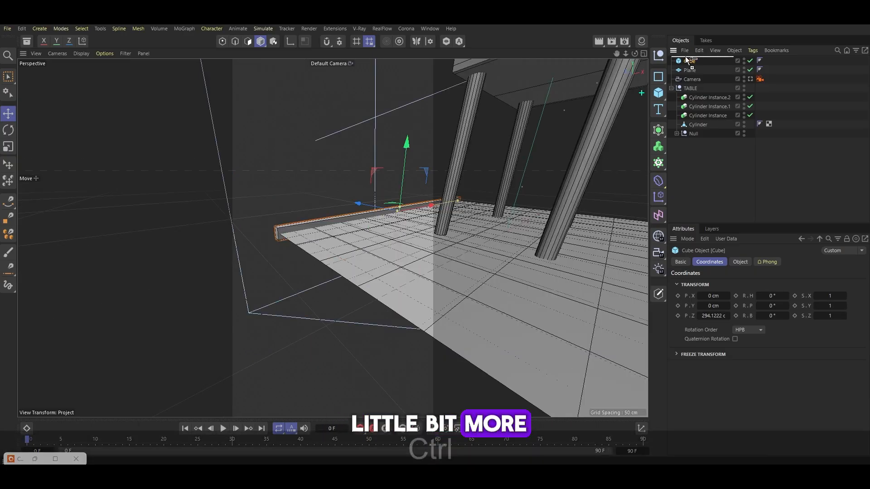
drag(368, 202, 373, 202)
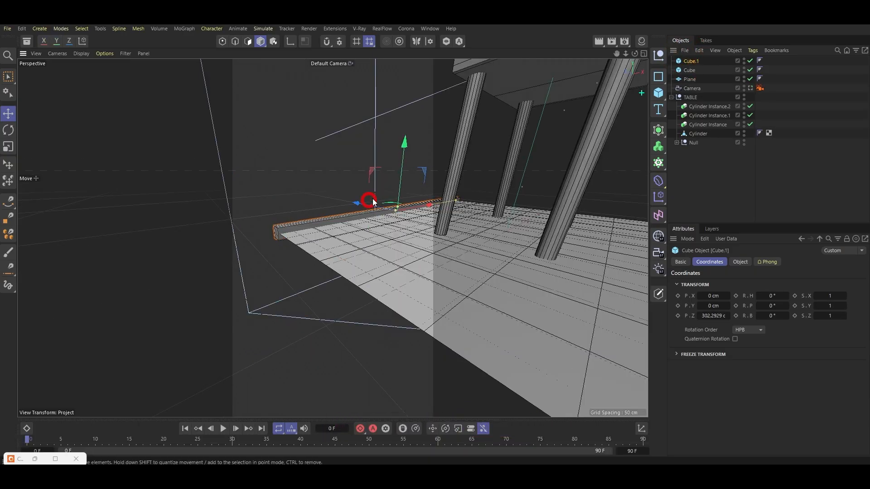
drag(372, 154, 373, 156)
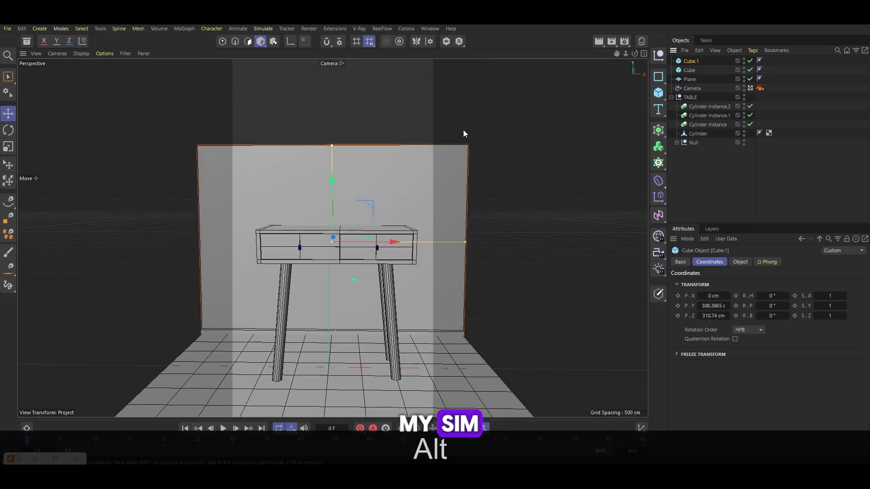
Add a disc, rotate it upright to face the room, and move it beside the wall
click(333, 103)
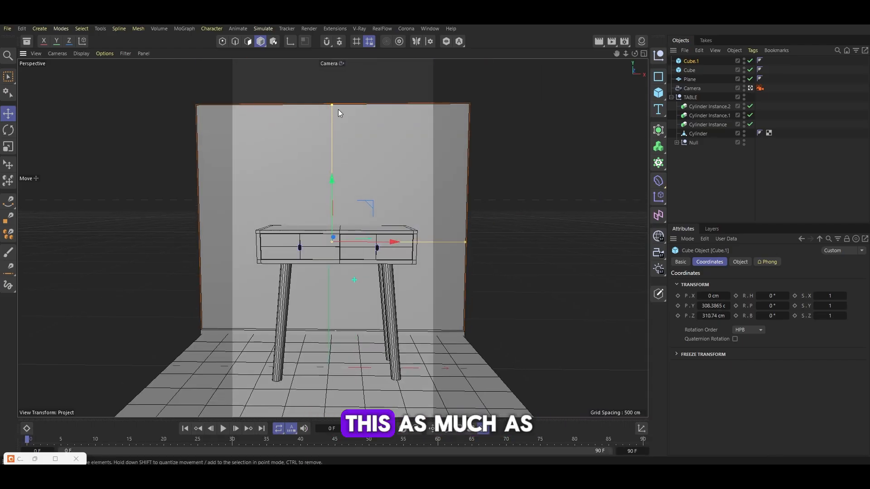
click(233, 88)
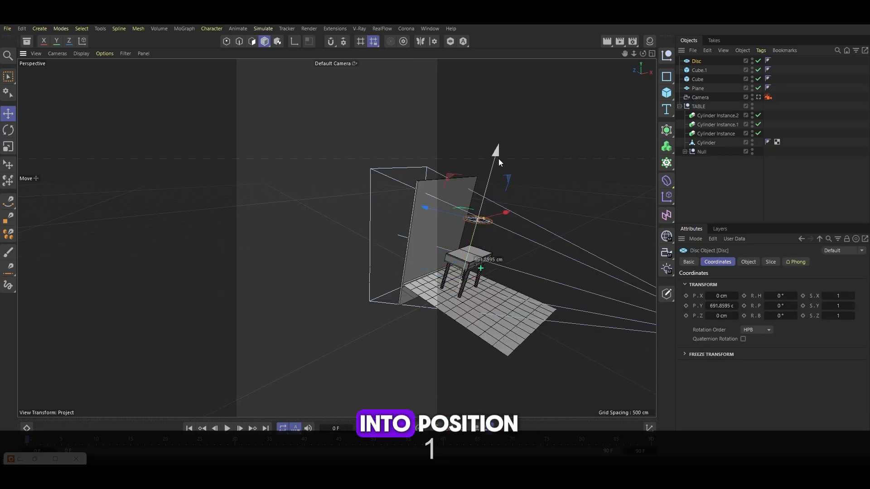
key(r)
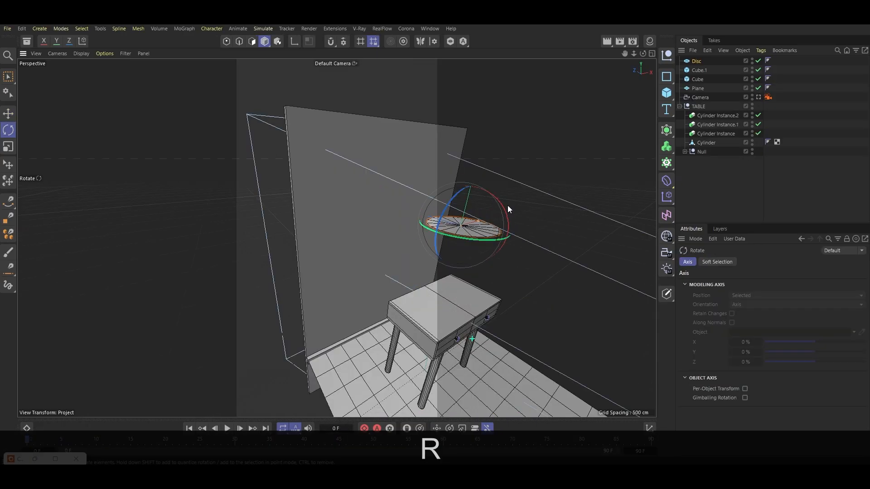
shift+drag(504, 207, 515, 270)
key(e)
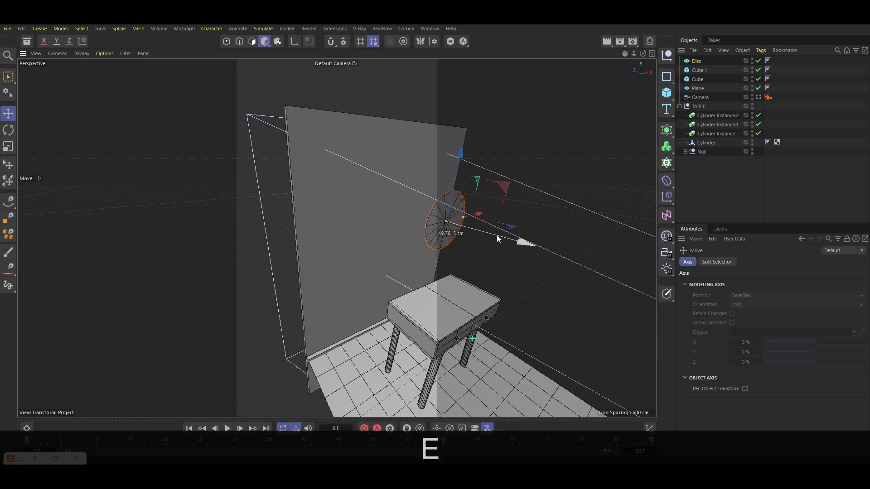
drag(496, 234, 393, 368)
Select the floor strip, wall and disc together and shift them along Z to sit behind the table
click(388, 335)
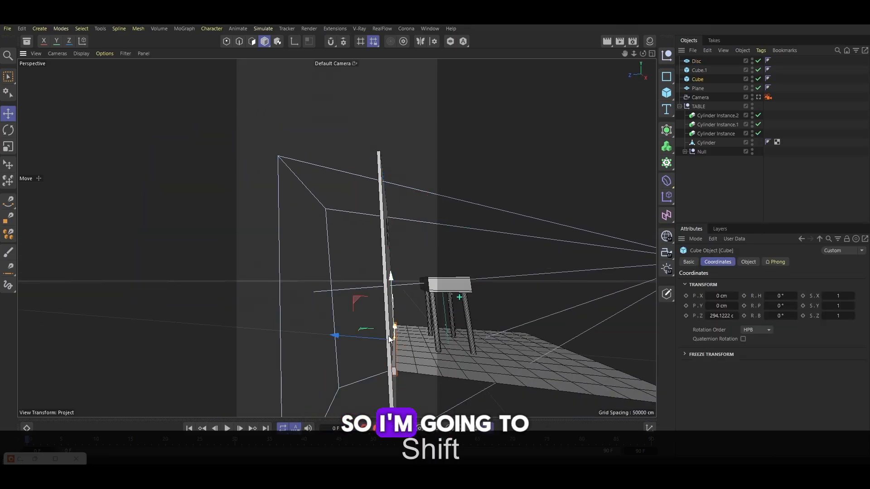
shift+click(385, 250)
shift+click(696, 61)
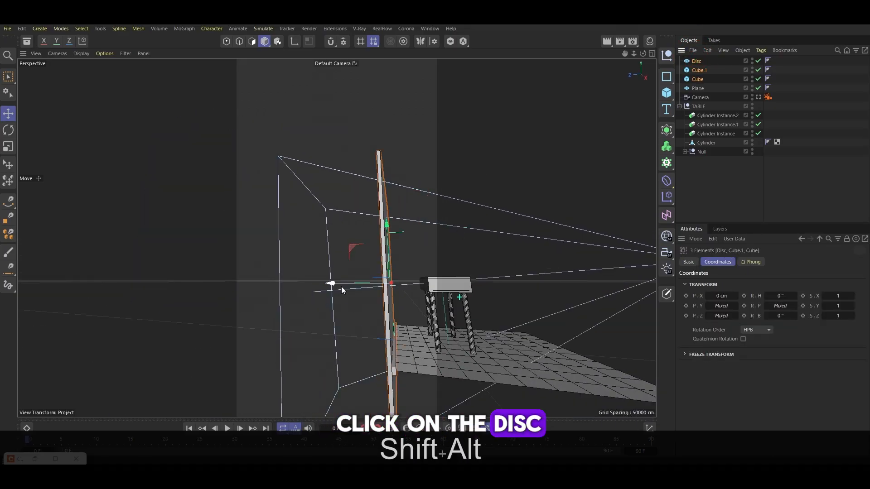
drag(342, 286, 366, 285)
key(1)
drag(440, 331, 362, 325)
drag(325, 277, 320, 276)
drag(320, 277, 321, 276)
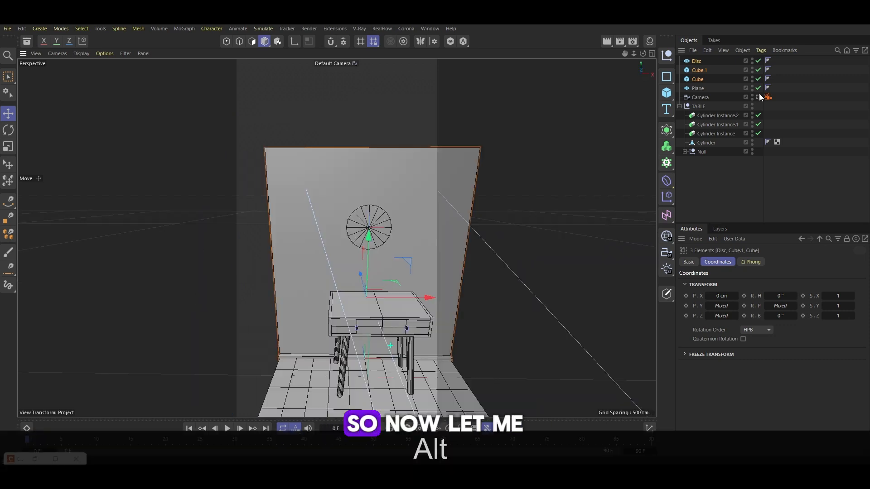
Through the camera, position the disc on the wall above the table and scale it up
click(758, 97)
click(348, 134)
drag(336, 73, 343, 112)
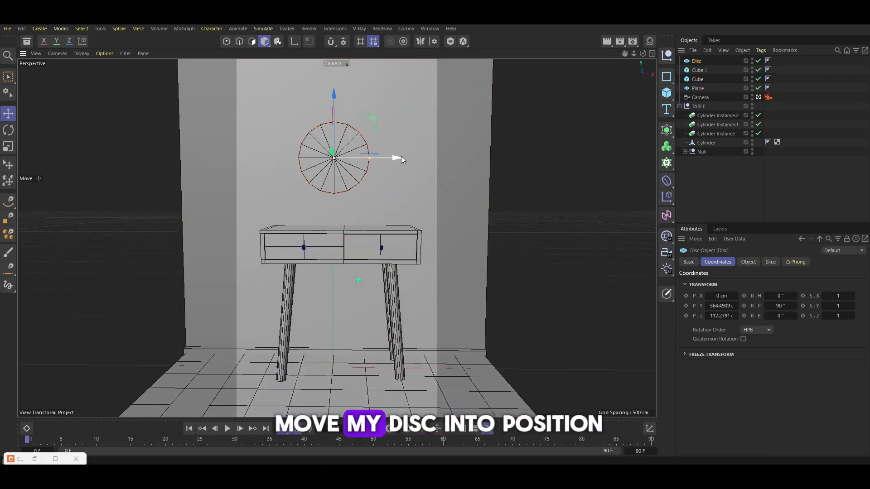
drag(401, 157, 416, 157)
drag(350, 96, 351, 73)
key(t)
drag(369, 117, 438, 116)
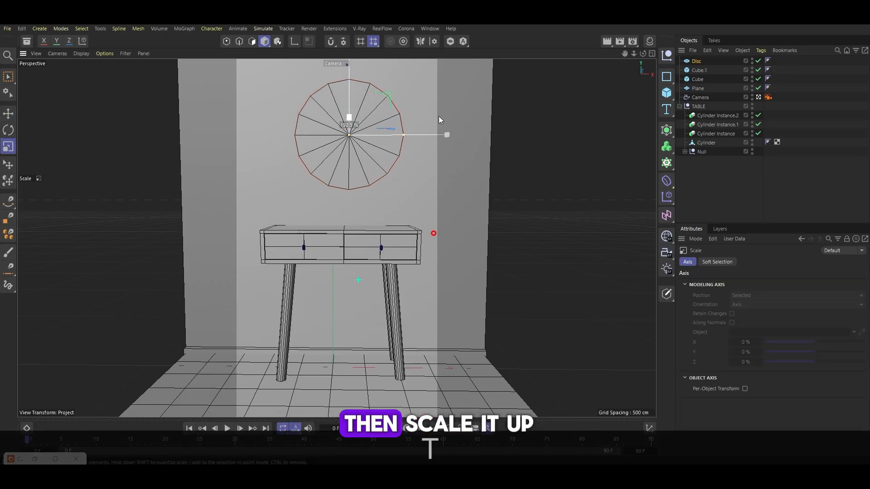
key(e)
drag(352, 76, 351, 82)
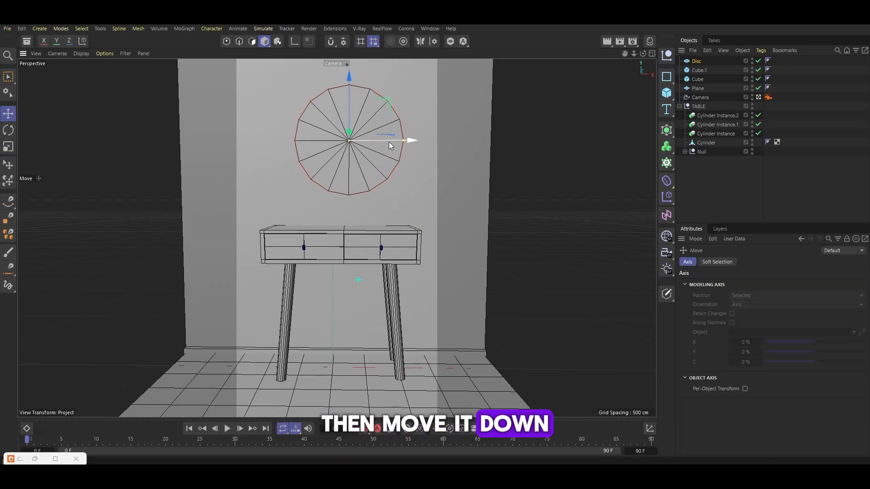
Dolly and pan the camera closer so the table and disc are centred in frame
scroll(353, 235, up, 3)
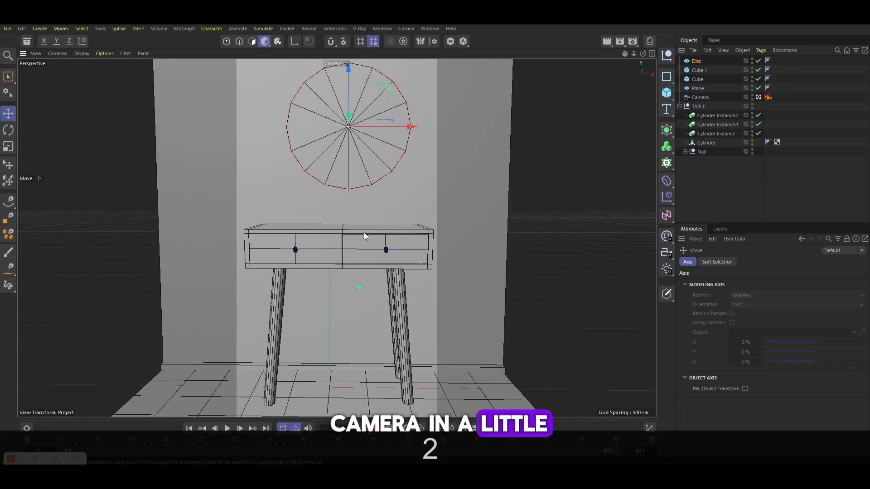
click(700, 97)
click(823, 306)
click(832, 357)
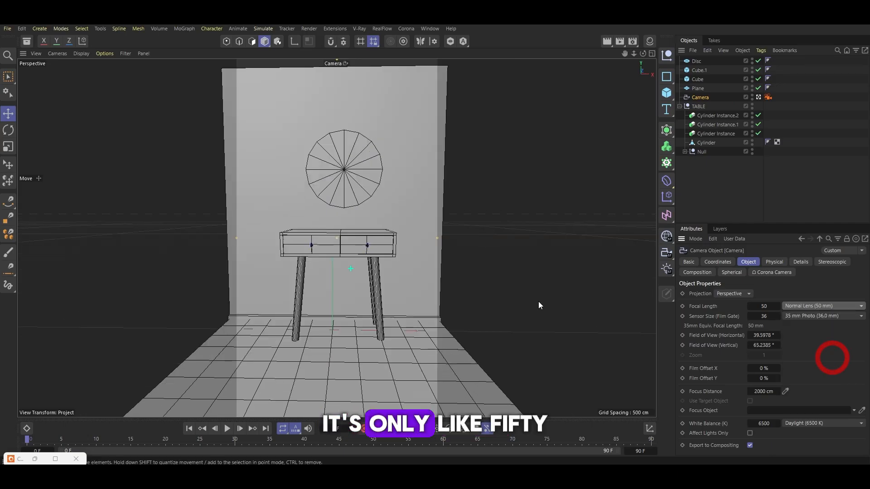
key(2)
drag(363, 208, 392, 208)
key(1)
drag(391, 208, 339, 208)
key(2)
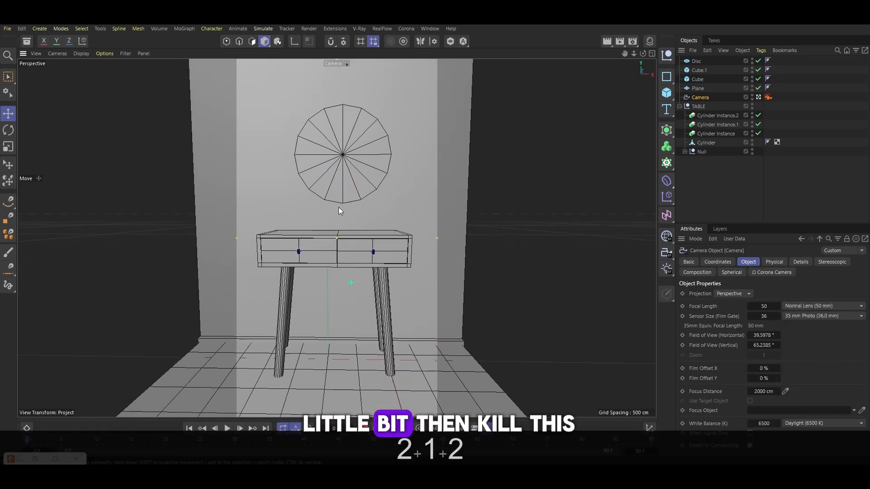
Rename the disc as MIRROR
click(400, 126)
key(e)
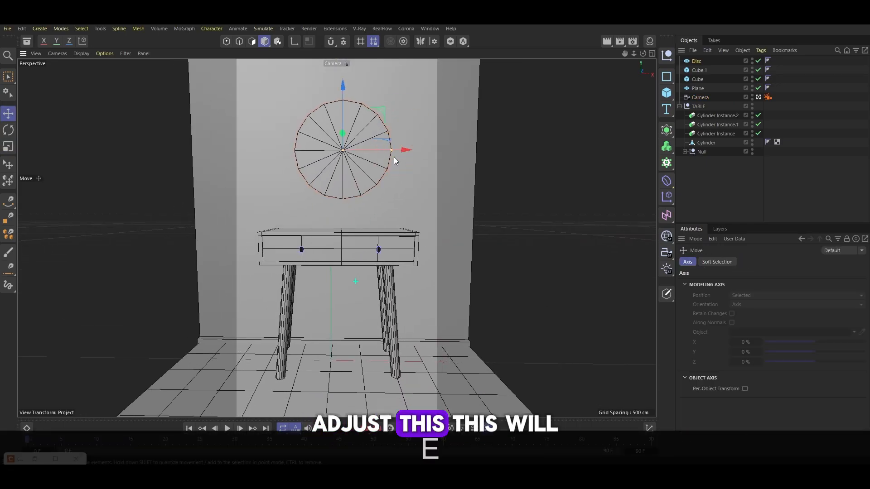
click(758, 97)
double_click(691, 62)
text(MIRRO)
key(BackSpace)
text(R)
key(Return)
key(o)
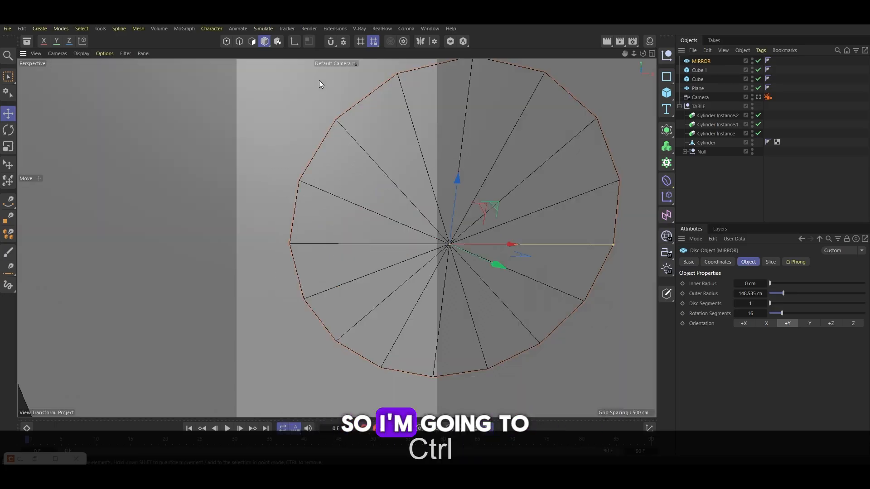
Make the disc editable, loop-select its outer ring of polygons, and extrude them about 7.4 cm as a frame
click(251, 41)
scroll(336, 189, down, 10)
scroll(368, 178, up, 5)
key(c)
key(k)
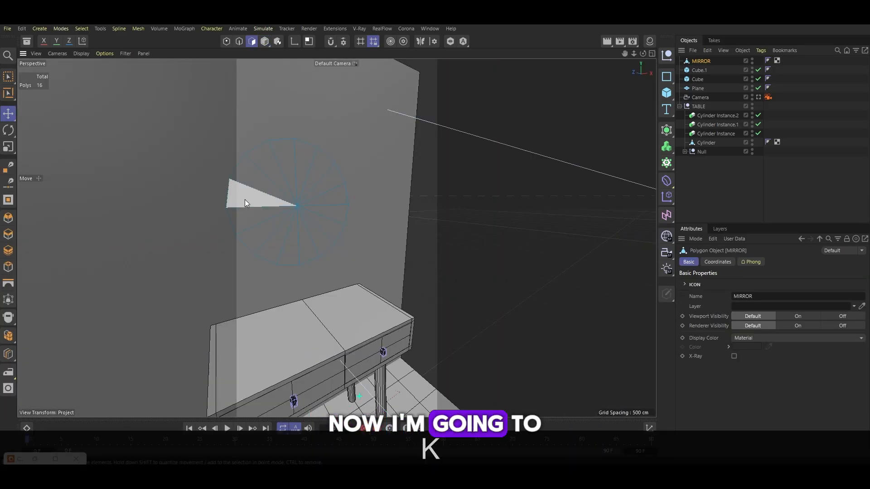
key(l)
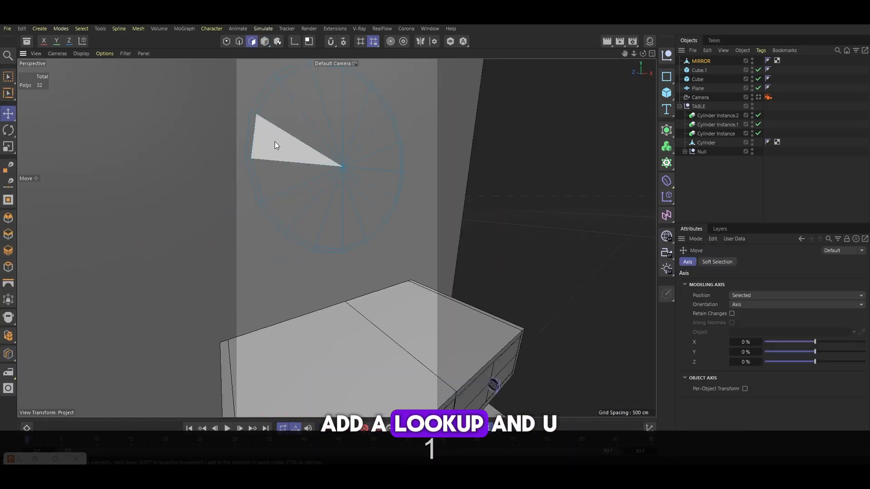
key(u)
key(l)
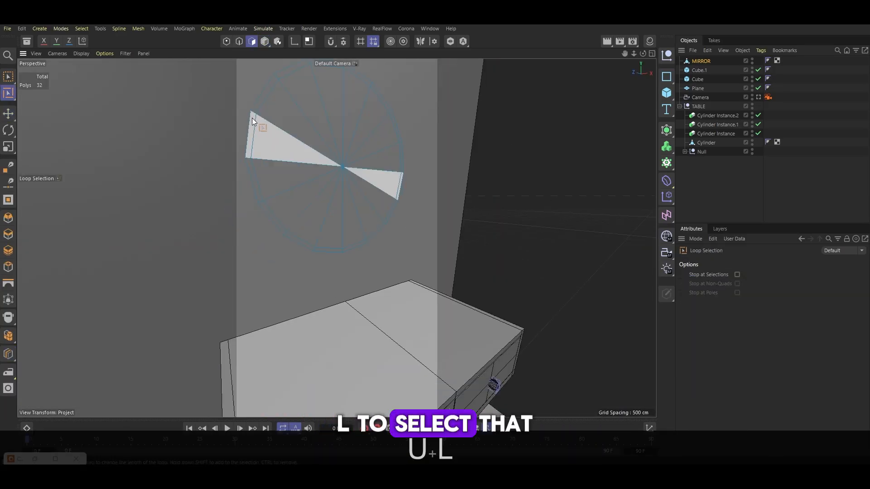
click(252, 118)
key(d)
drag(297, 137, 468, 232)
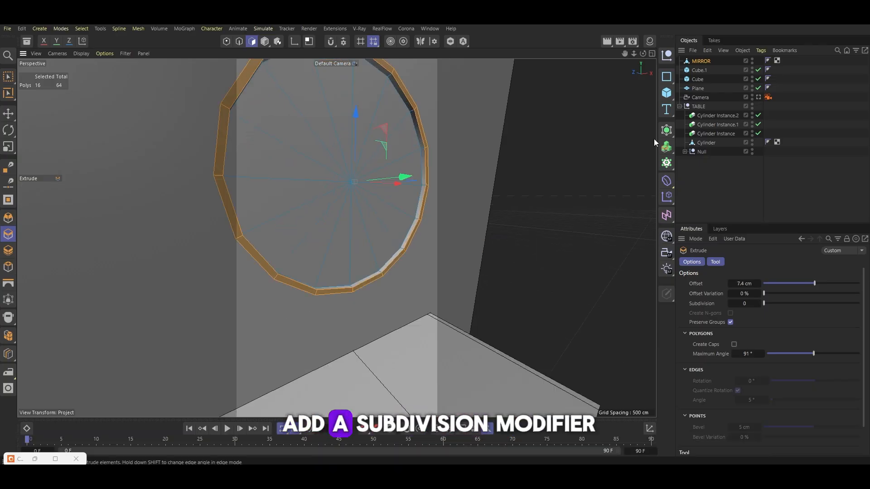
Add a Subdivision Surface and place the MIRROR object inside it
click(666, 146)
click(729, 145)
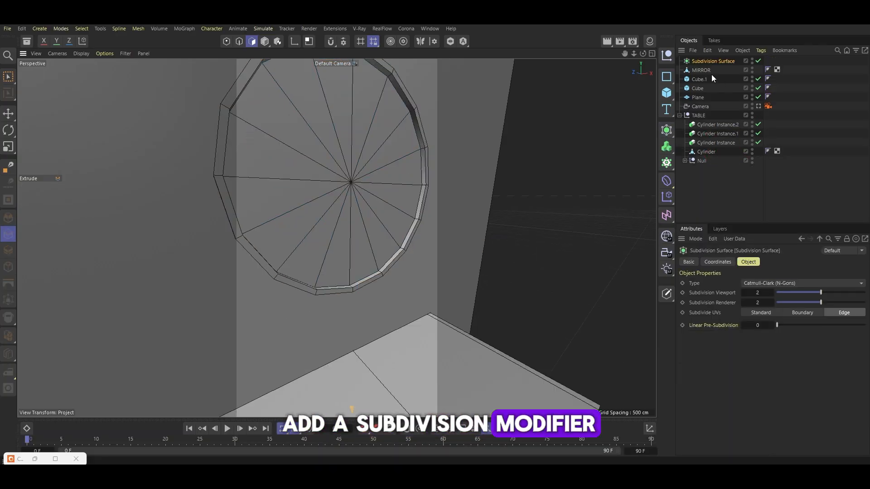
drag(701, 71, 705, 61)
Add a loop cut close to the outer edge of the mirror frame to tighten the subdivision
scroll(436, 180, up, 5)
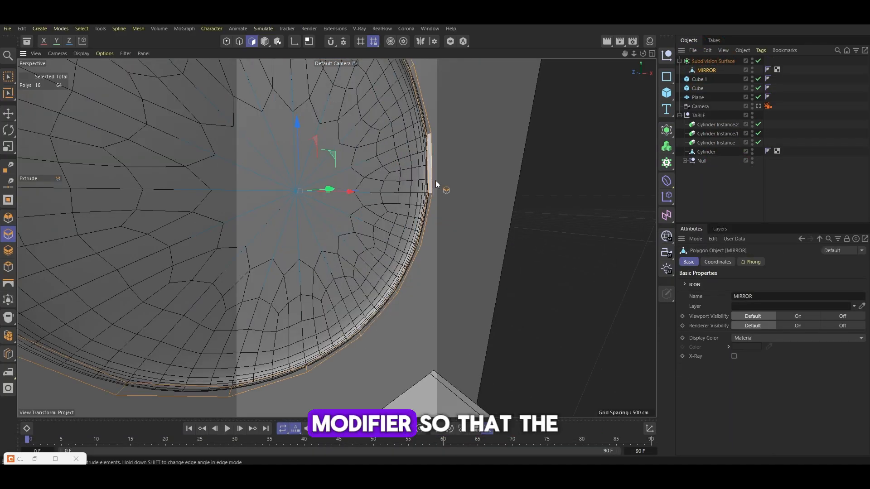
scroll(434, 181, up, 4)
key(k)
key(l)
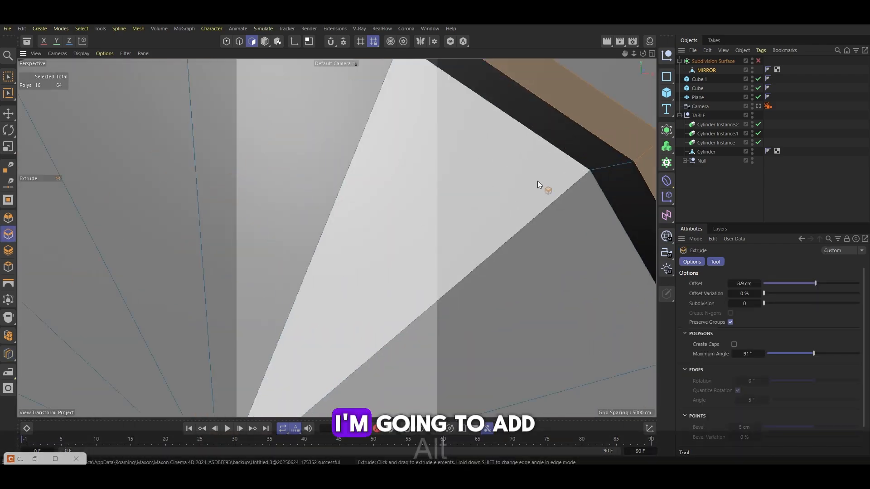
alt+drag(537, 184, 563, 170)
key(k)
key(l)
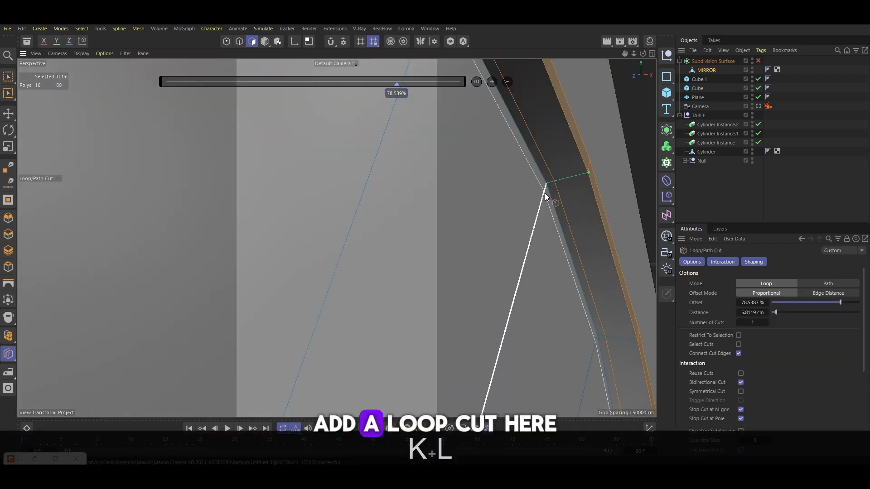
click(542, 192)
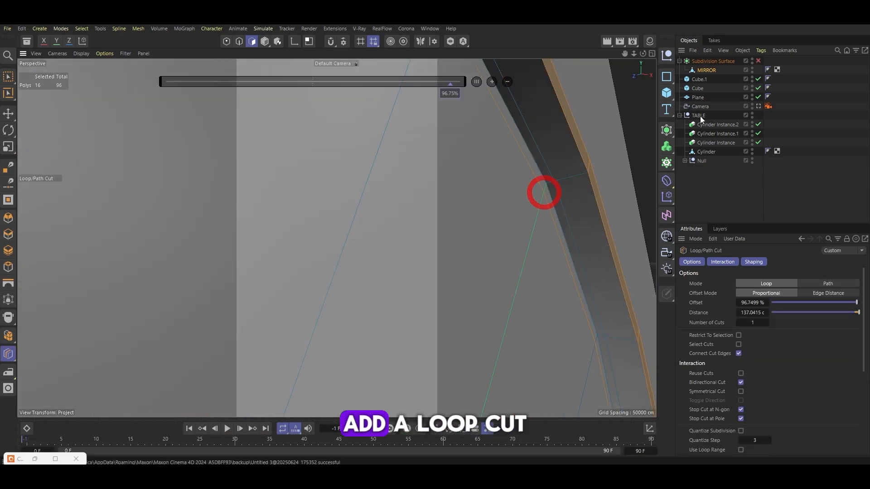
alt+drag(508, 179, 498, 192)
Add another loop cut on the mirror face near the frame at about 17.8%
scroll(498, 192, down, 4)
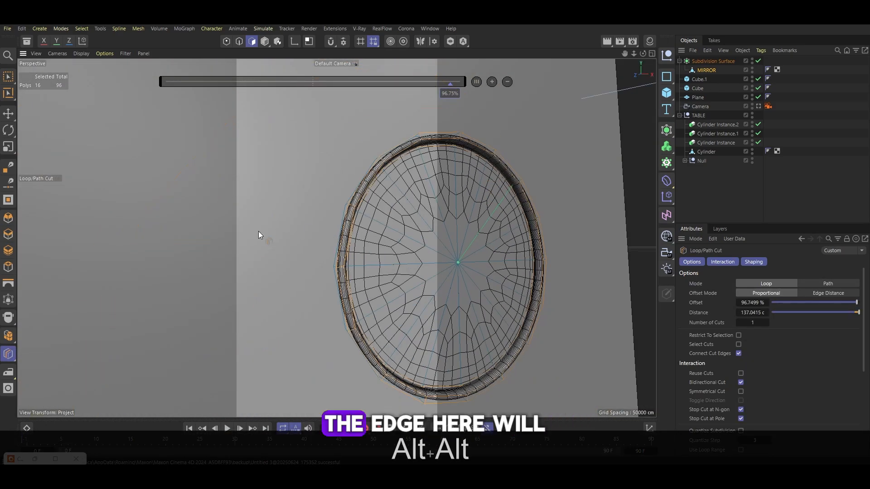
alt+drag(258, 231, 291, 226)
scroll(349, 248, up, 3)
alt+drag(349, 249, 355, 297)
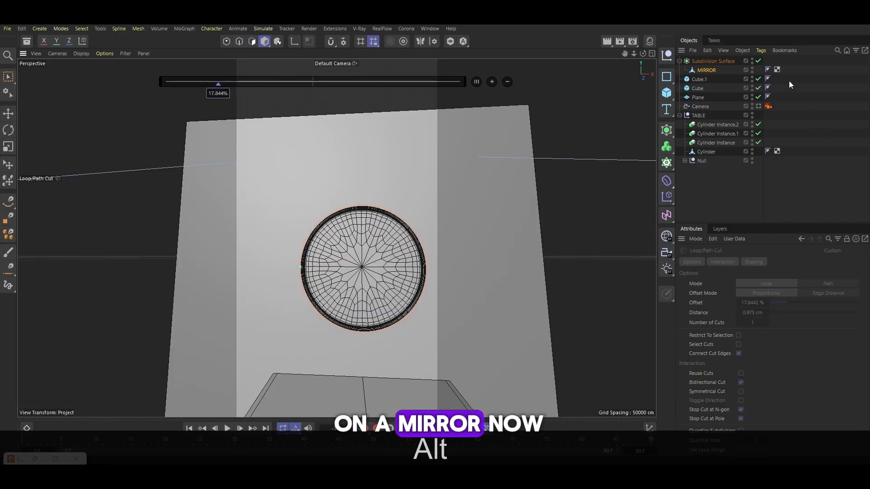
Collapse the hierarchies and rename the Subdivision Surface as mirror
click(758, 106)
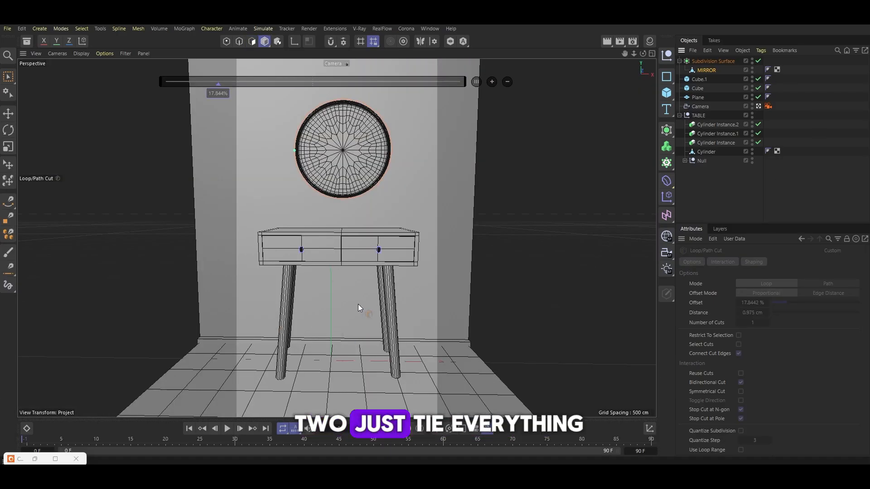
click(679, 61)
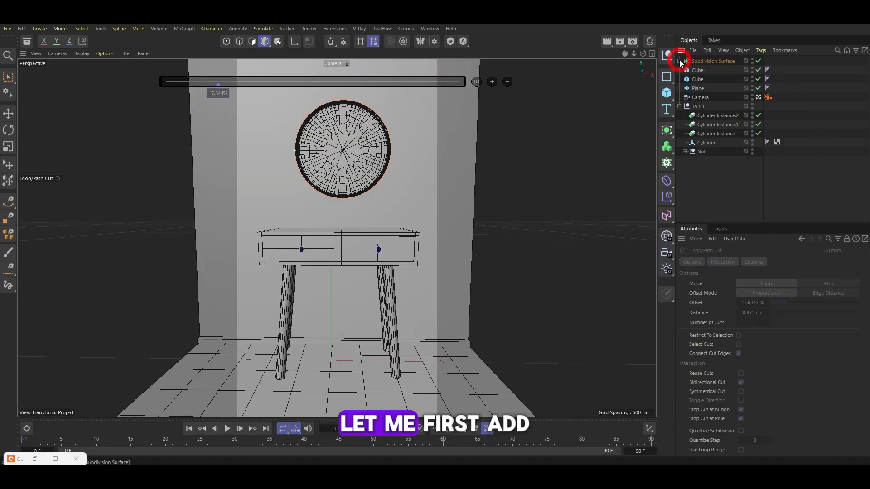
click(680, 106)
click(693, 107)
double_click(725, 60)
text(mIRROR)
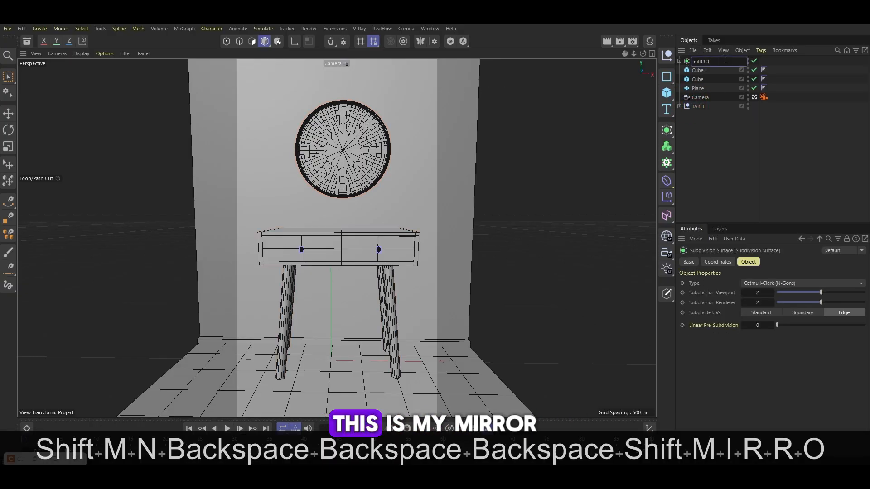
key(BackSpace)
key(BackSpace)
key(BackSpace)
key(BackSpace)
key(BackSpace)
key(BackSpace)
text(miroor)
key(BackSpace)
key(BackSpace)
key(BackSpace)
text(ror)
key(Return)
Move mirror lower in the object list and rename the plane as floor
drag(698, 61, 702, 103)
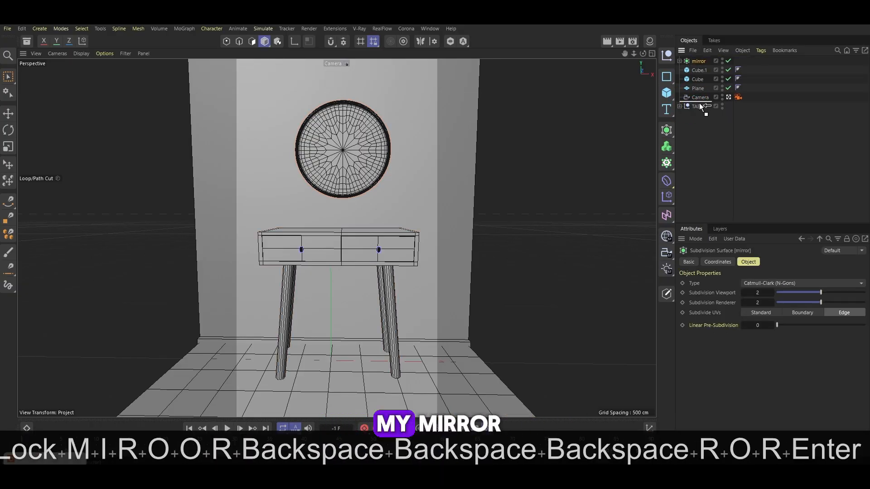
double_click(700, 79)
text(floor)
key(Return)
Rename the floor strip cube as tile edge
double_click(698, 70)
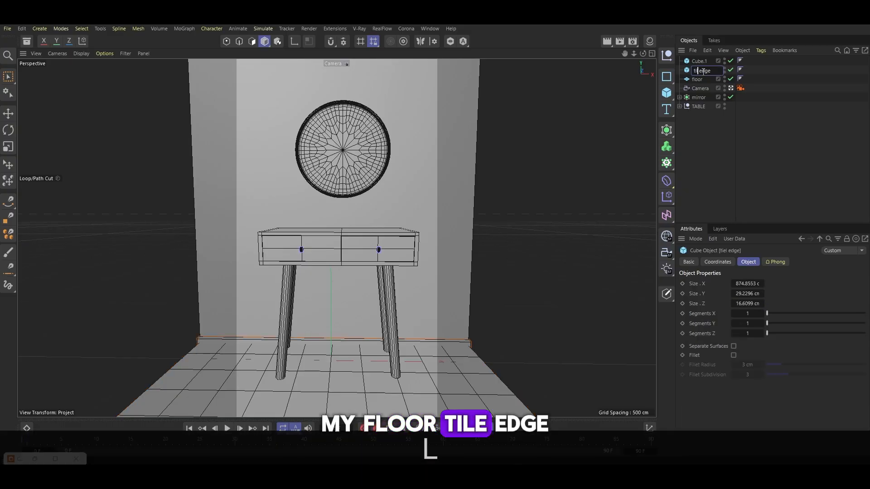
text(tiel edge)
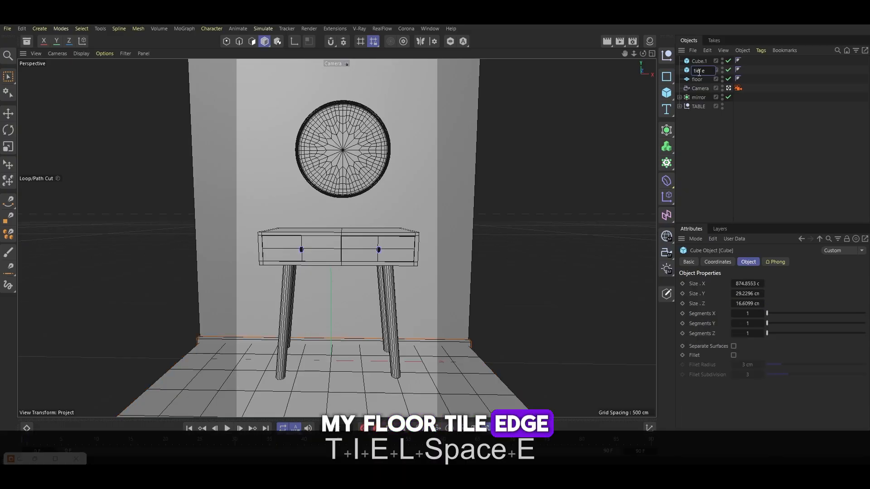
key(Return)
text(ill)
key(Return)
Rename the tall wall cube as wall
click(694, 63)
double_click(698, 61)
text(wall)
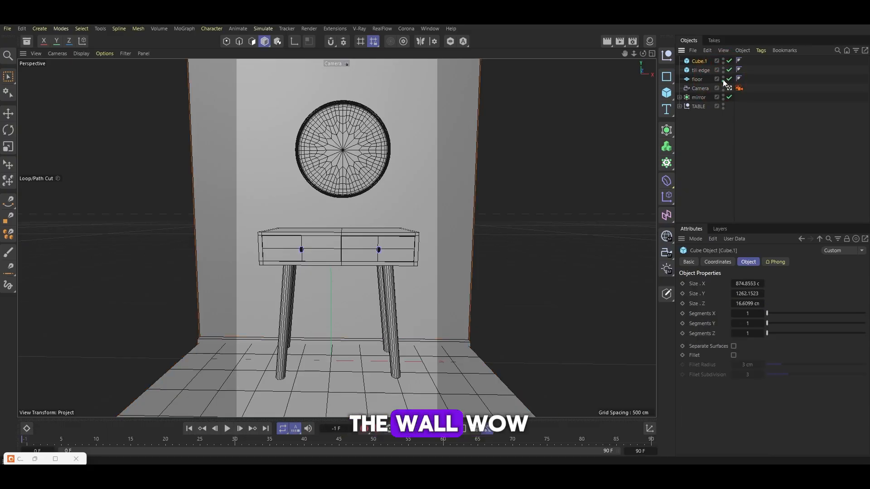
key(Return)
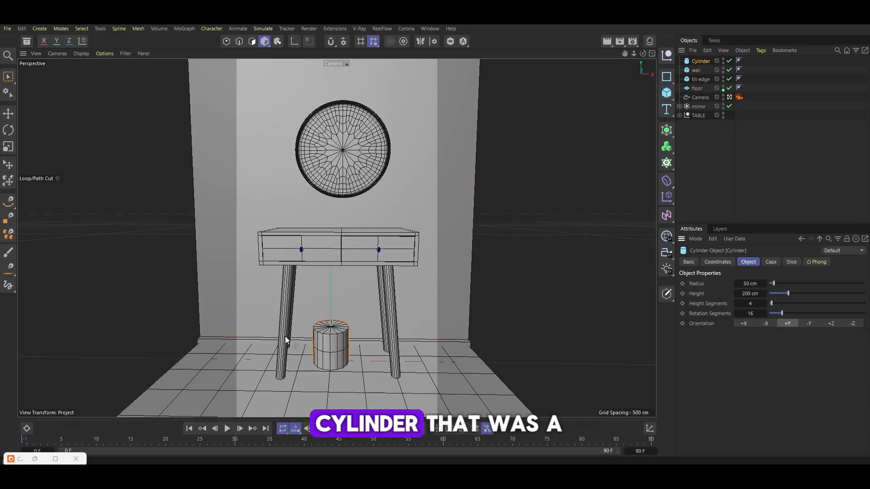
Switch to the default viewport camera and reposition the cylinder beneath the console table
click(730, 97)
scroll(484, 301, down, 5)
alt+drag(484, 300, 471, 356)
scroll(418, 243, up, 3)
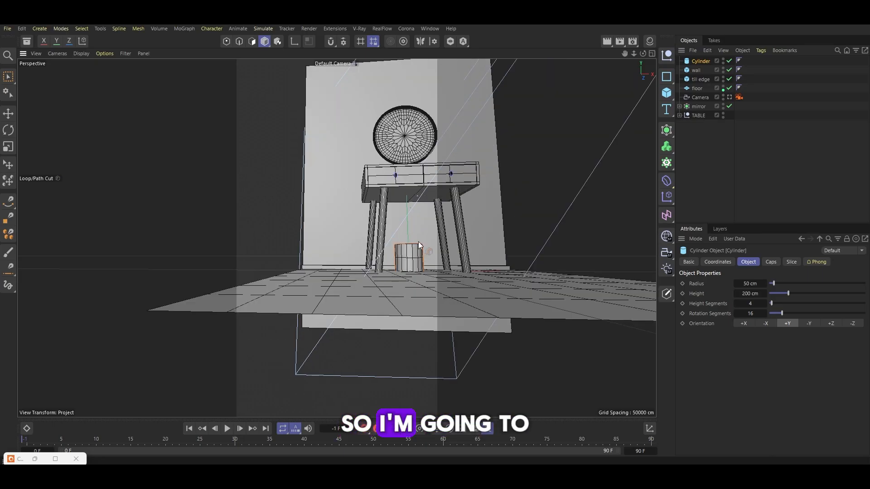
key(e)
alt+drag(418, 243, 385, 270)
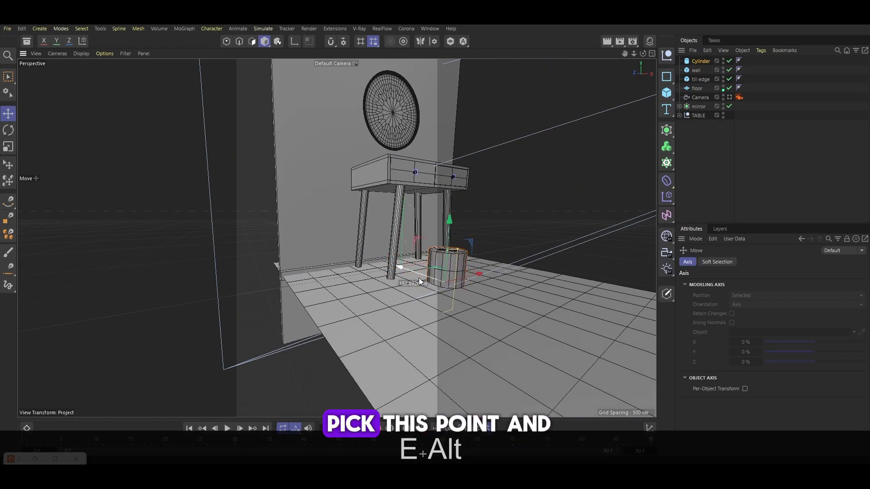
drag(443, 242, 456, 161)
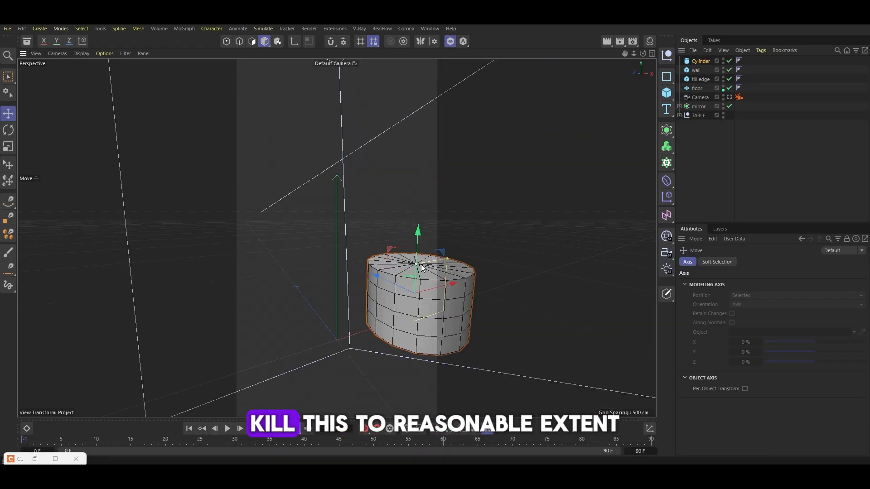
Solo the cylinder and make it an editable polygon object
drag(421, 264, 442, 335)
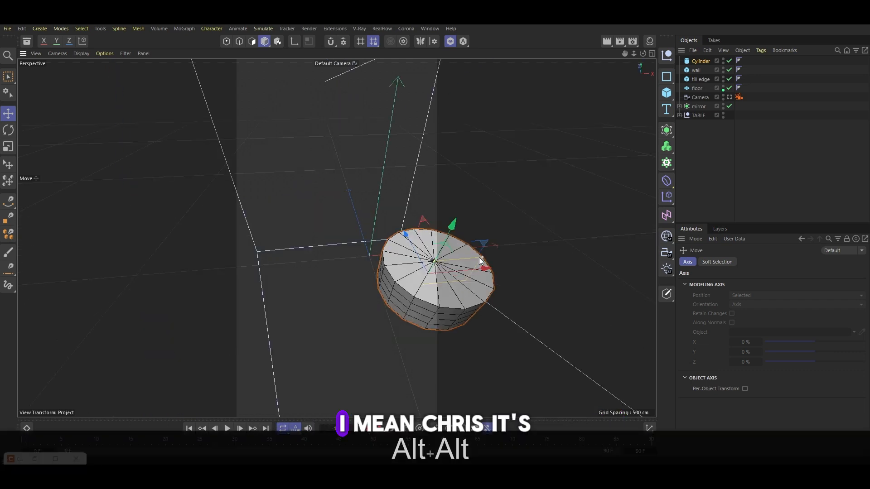
drag(481, 259, 315, 189)
key(1)
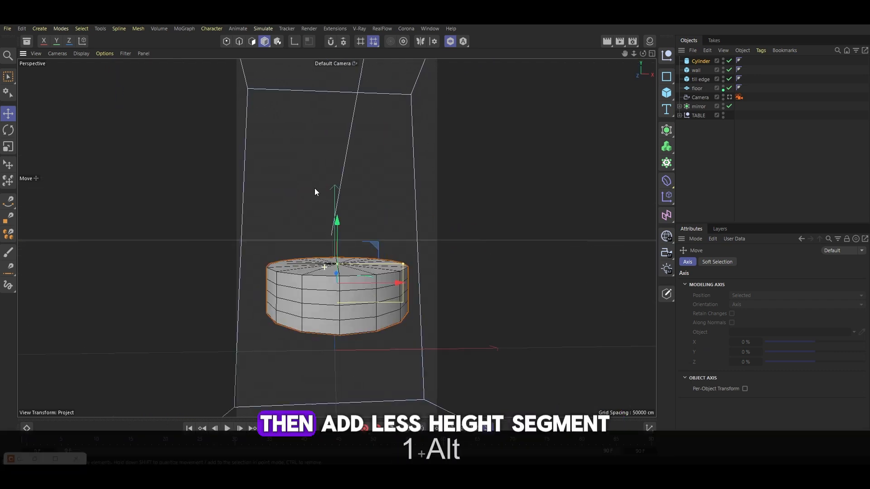
click(700, 61)
key(c)
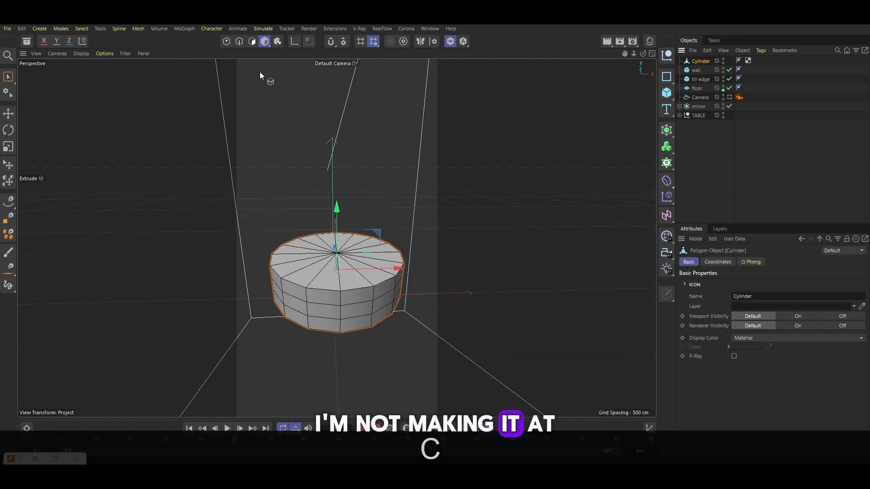
Pull the cylinder's top center point upward to dome the top surface
click(238, 42)
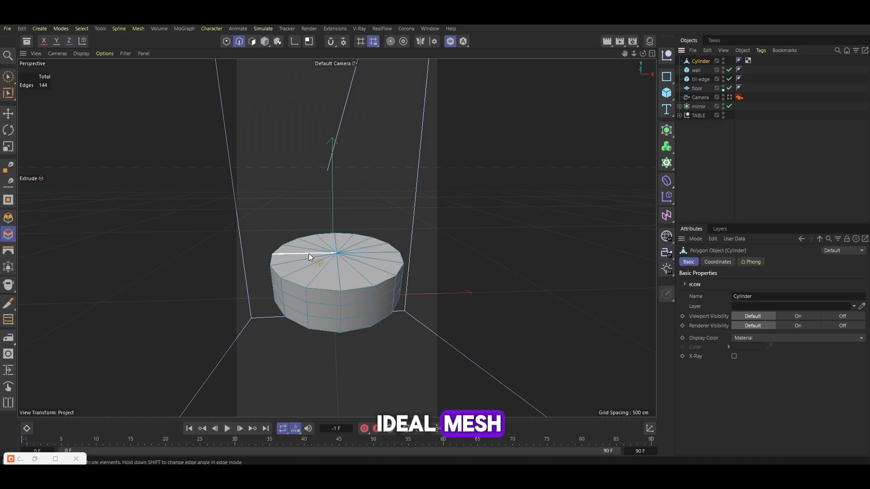
scroll(309, 253, up, 5)
alt+drag(308, 253, 262, 236)
scroll(260, 231, down, 4)
click(8, 113)
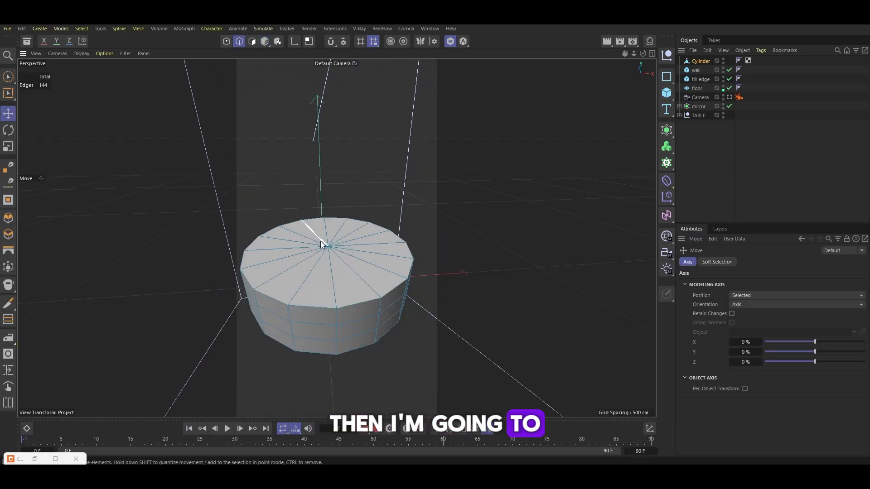
click(227, 41)
click(328, 246)
drag(331, 186, 332, 156)
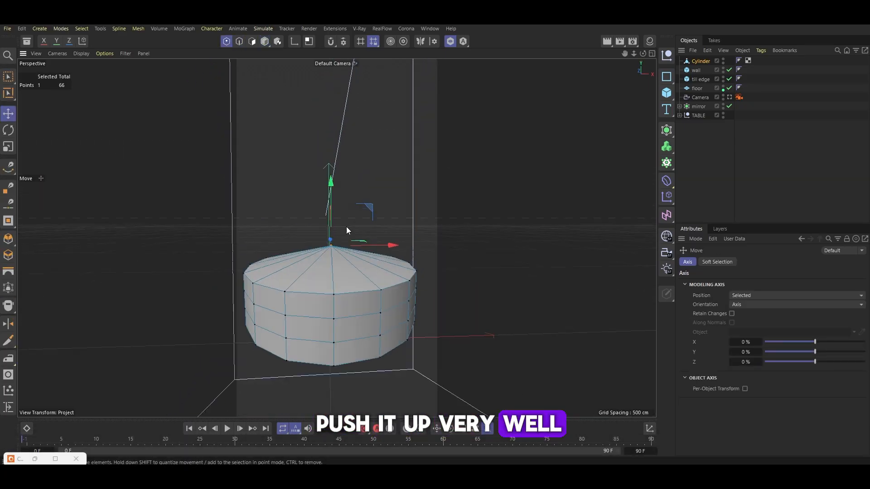
Select the uppermost point loop, then move and scale it to round the cylinder's top edge
key(k)
key(l)
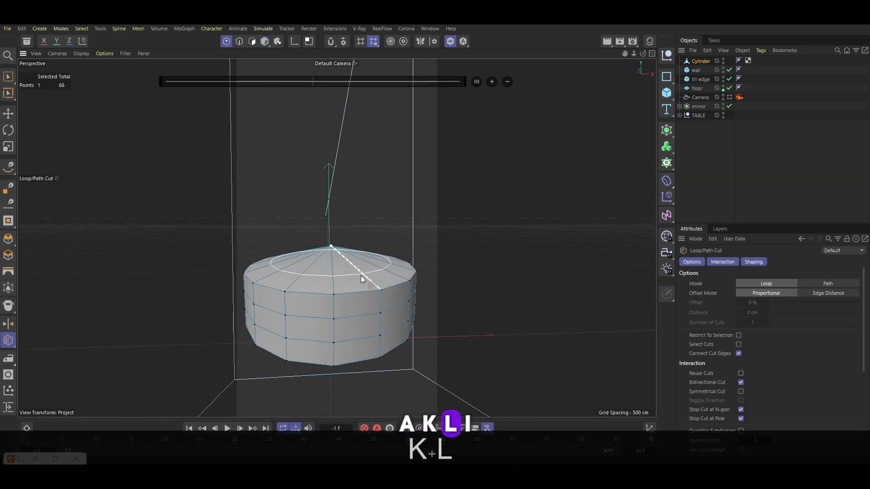
key(u)
key(l)
click(325, 274)
key(t)
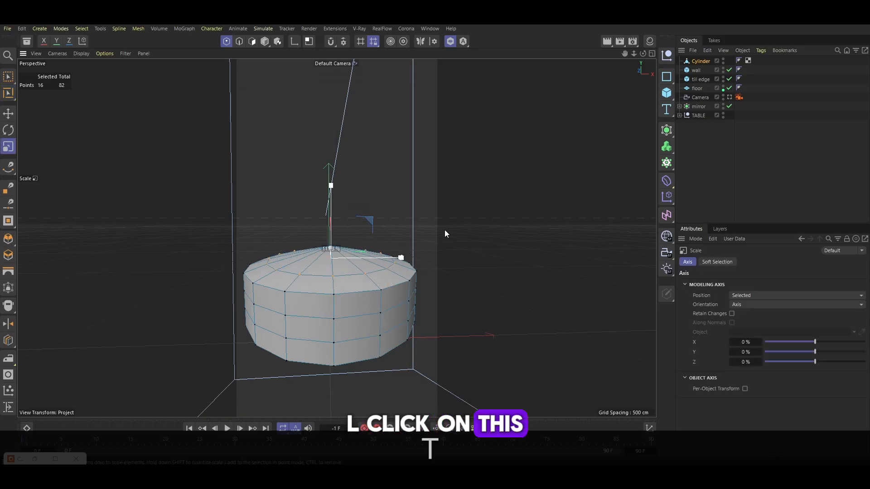
key(e)
drag(329, 213, 336, 235)
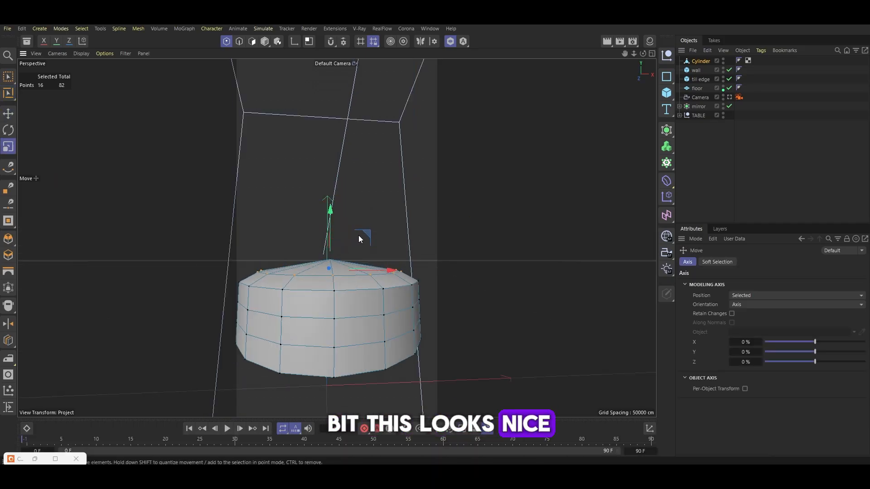
key(t)
alt+right_drag(358, 239, 337, 331)
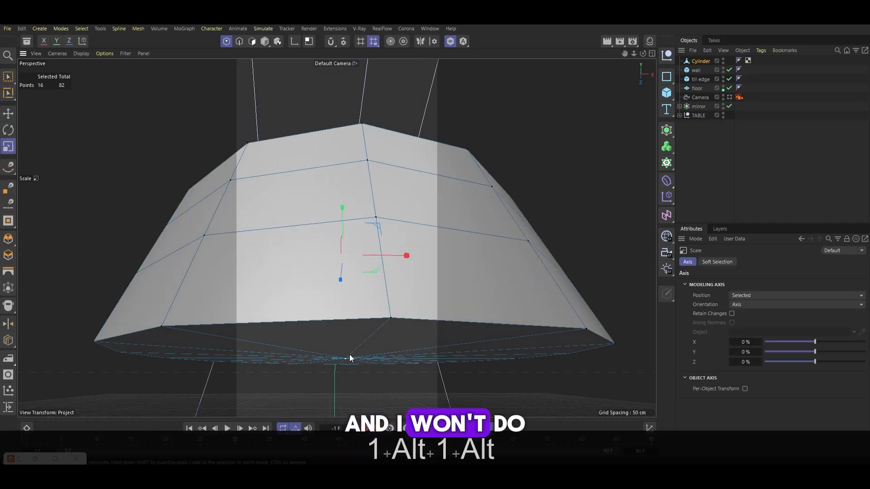
Raise the bottom center point and scale the bottom point loop to shape the cushion's underside
click(350, 358)
key(e)
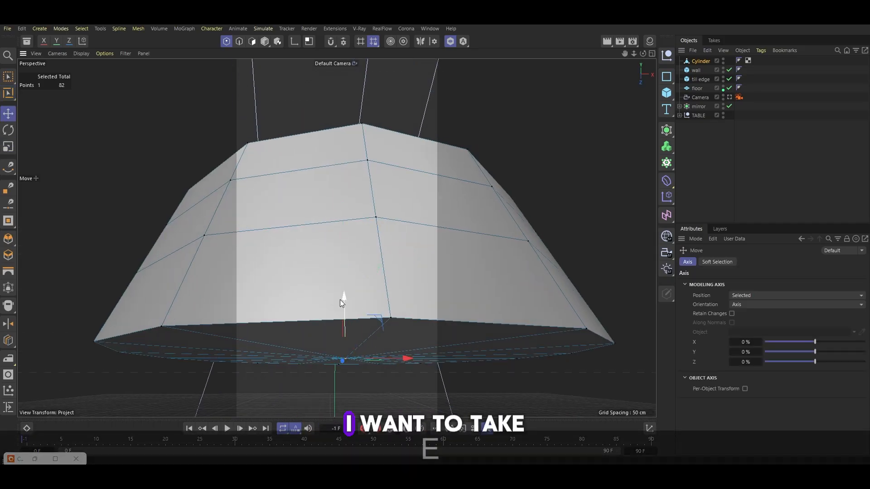
scroll(342, 308, down, 5)
alt+drag(341, 309, 313, 290)
key(u)
key(l)
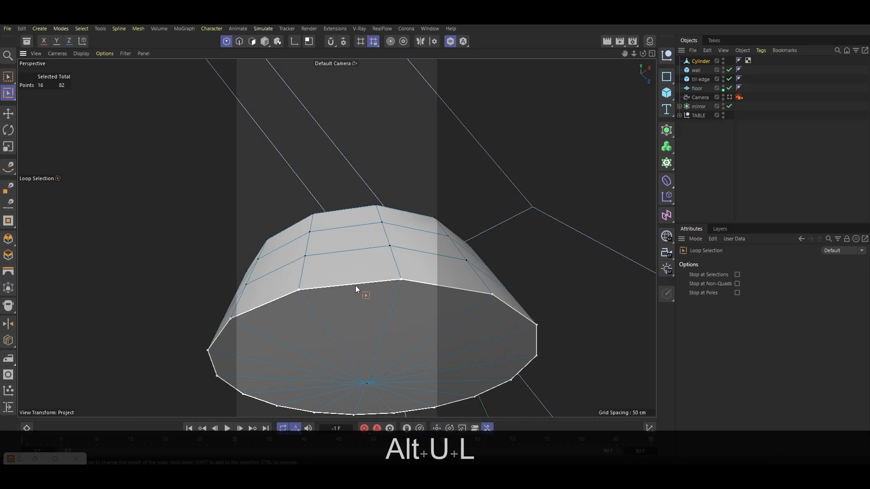
click(409, 265)
key(t)
alt+drag(409, 263, 344, 236)
Place the cylinder under a Subdivision Surface and lower its top center point slightly
alt+click(666, 130)
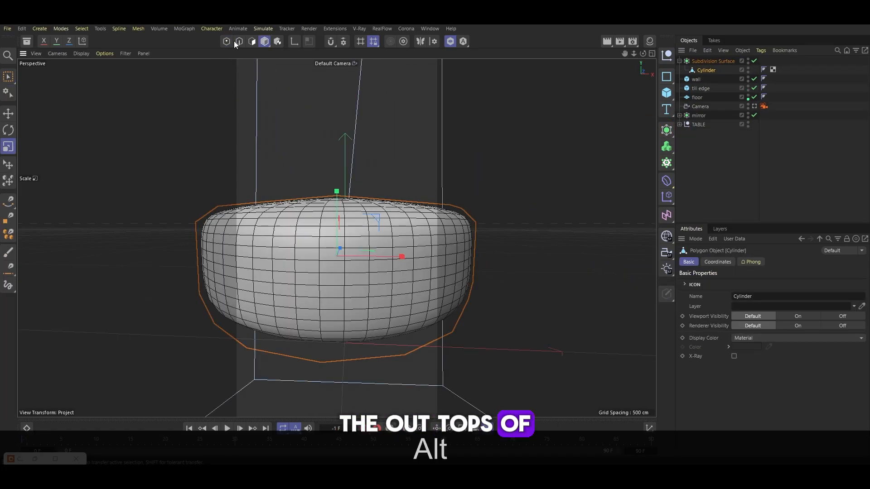
click(333, 197)
key(e)
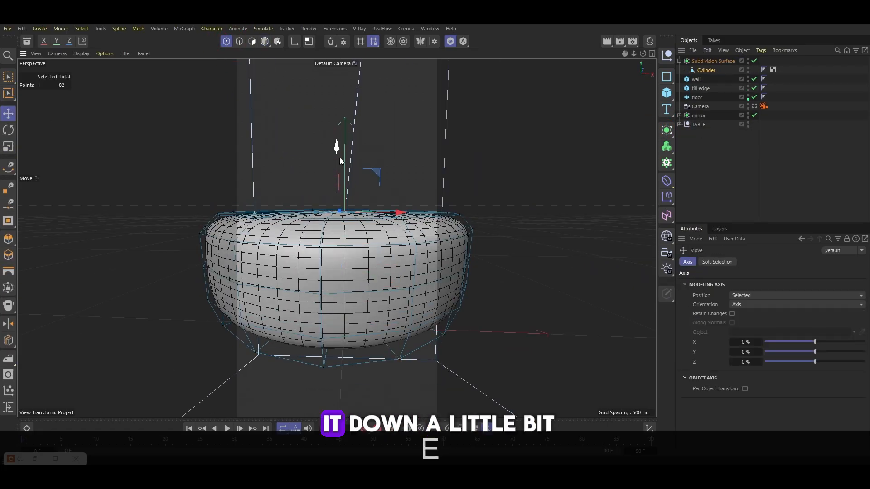
alt+drag(340, 161, 366, 224)
Select a point loop near the top, then move and scale it to refine the cushion's upper curve
key(u)
key(l)
click(374, 239)
key(e)
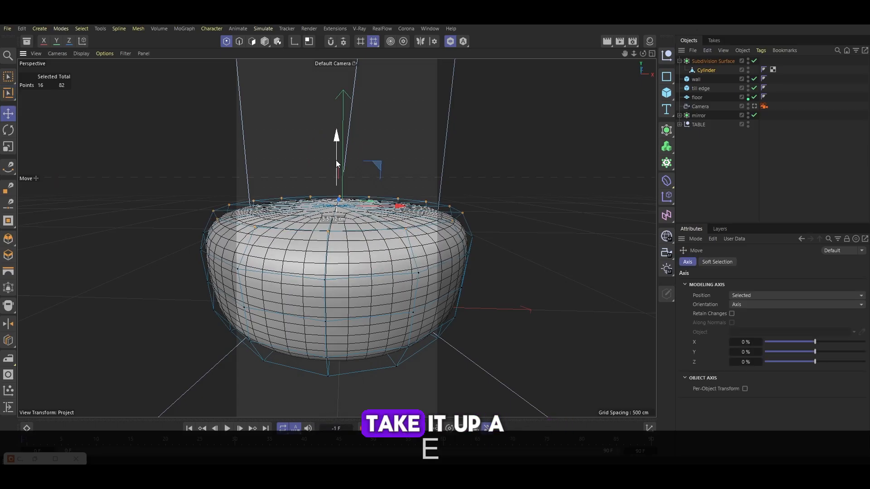
drag(336, 159, 336, 165)
key(t)
drag(402, 156, 381, 181)
Add a loop cut around the cushion's side
key(k)
key(l)
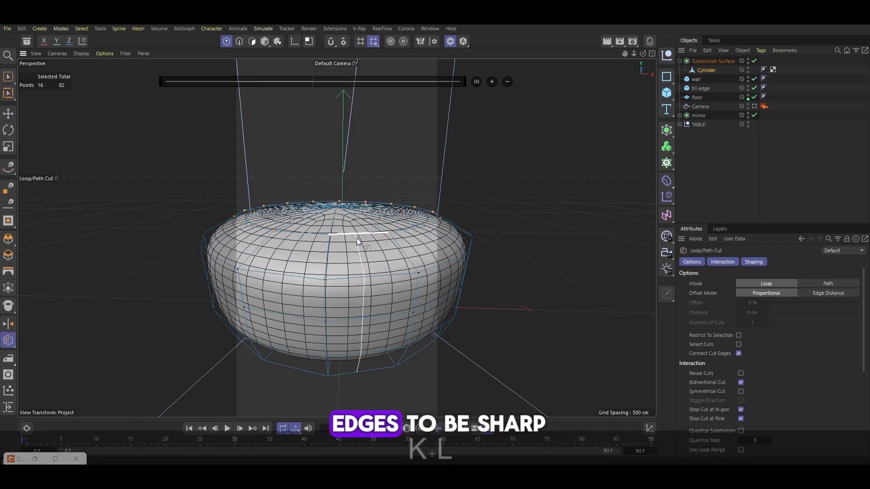
click(414, 270)
alt+drag(415, 270, 398, 268)
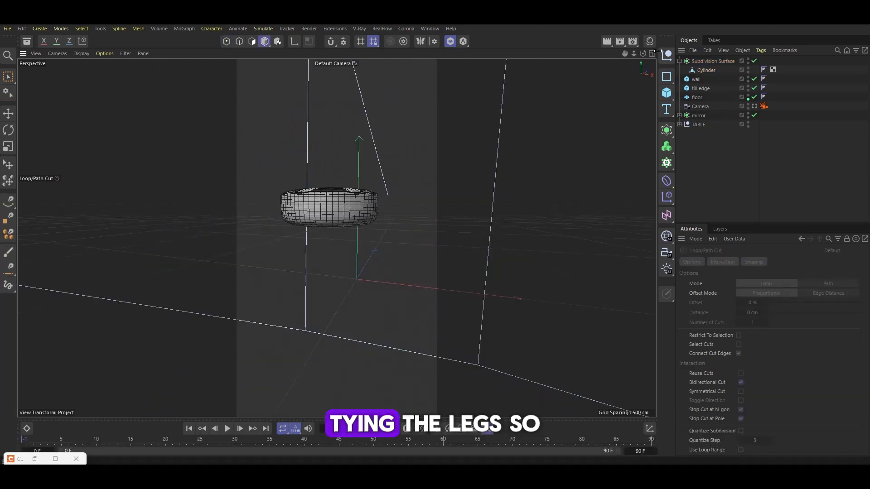
Create a new cylinder and shrink its radius to about 14 cm to form a thin leg
click(665, 100)
click(763, 110)
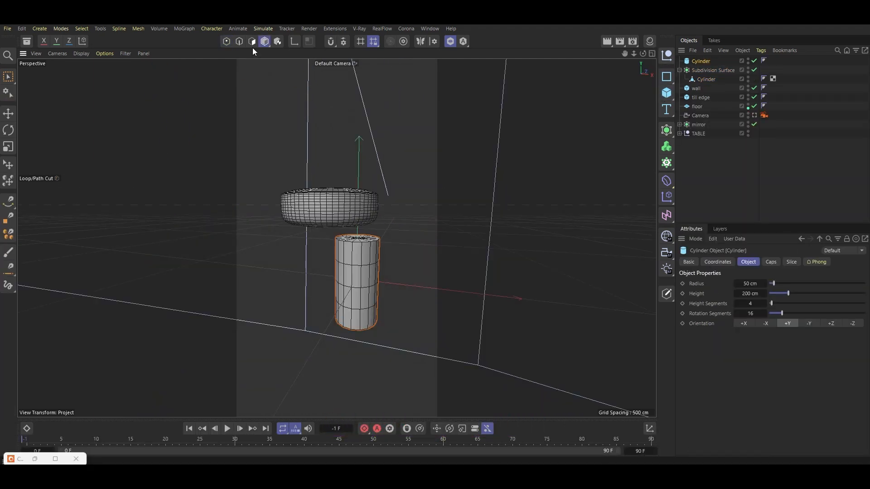
key(e)
drag(379, 240, 363, 241)
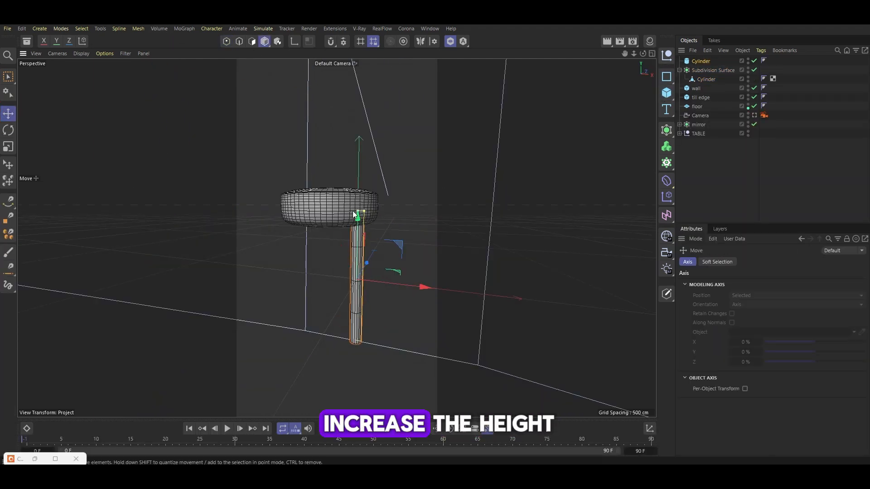
Exit solo view and adjust the cushion's position in the scene
click(450, 41)
alt+drag(386, 155, 378, 229)
scroll(406, 222, down, 5)
scroll(401, 228, up, 5)
scroll(401, 225, down, 3)
click(377, 230)
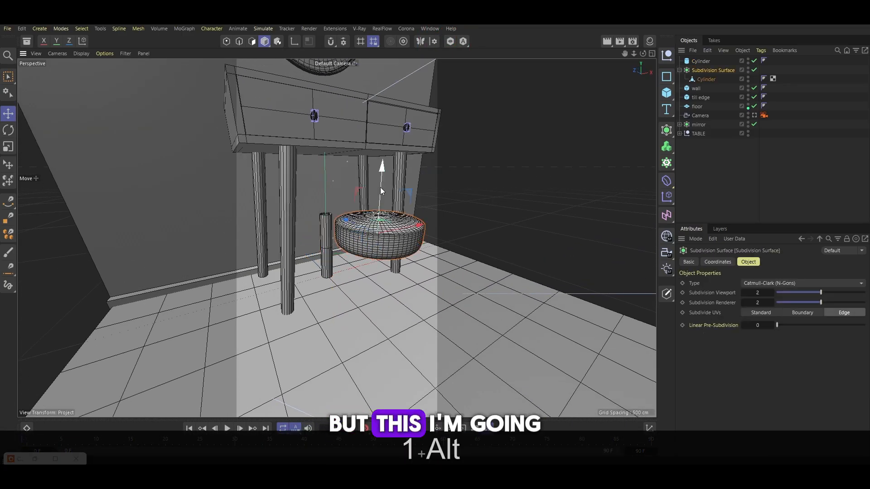
drag(380, 187, 421, 186)
Select the leg cylinder and shorten its height to about 160 cm
click(348, 238)
drag(299, 256, 372, 279)
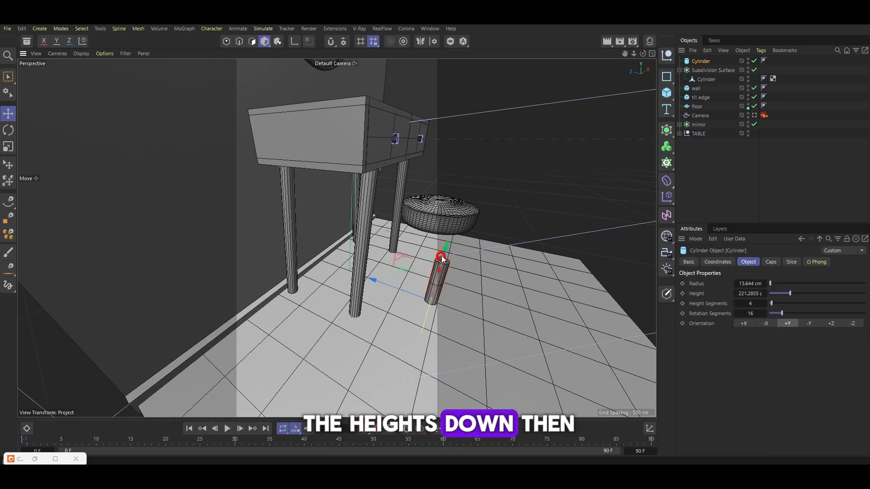
drag(441, 256, 405, 224)
scroll(404, 225, down, 3)
scroll(404, 225, up, 5)
drag(396, 176, 397, 194)
drag(398, 161, 399, 168)
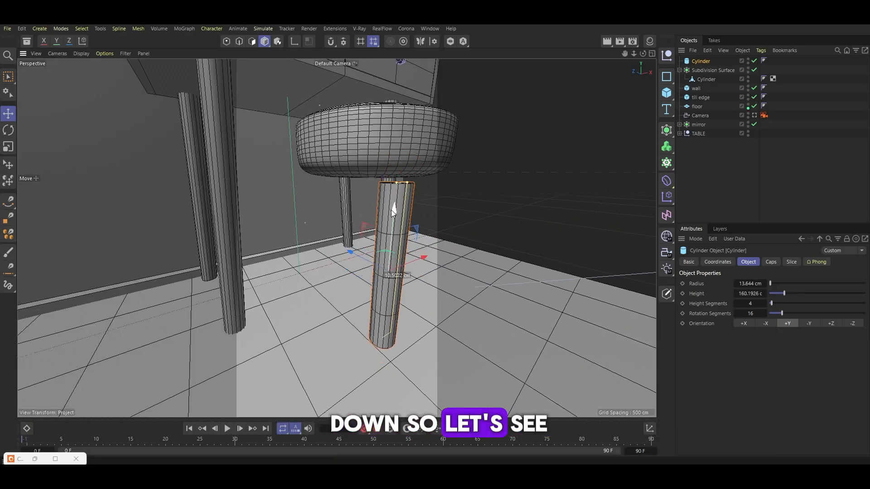
Clone the leg with a Cloner set to Radial mode
alt+drag(391, 210, 376, 242)
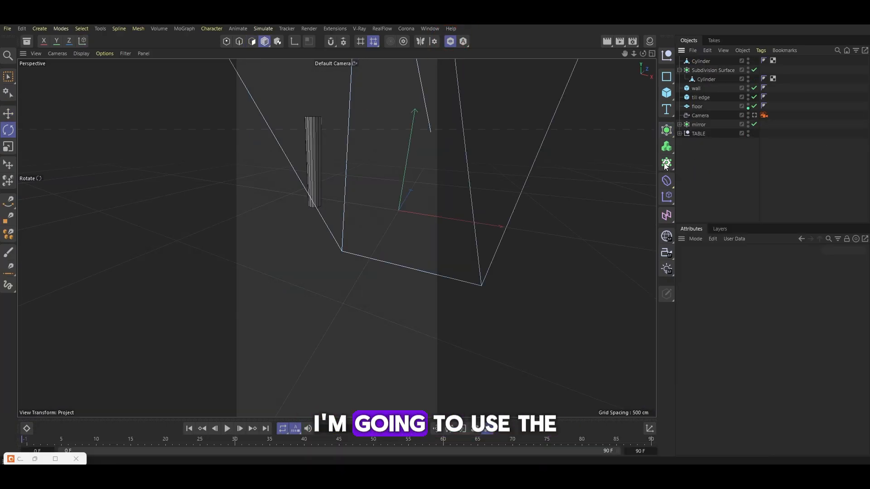
click(665, 164)
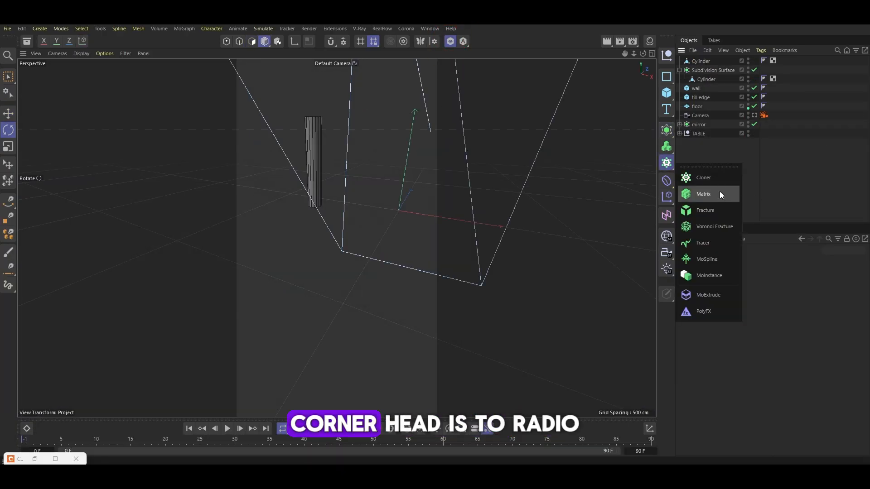
alt+click(719, 191)
click(761, 282)
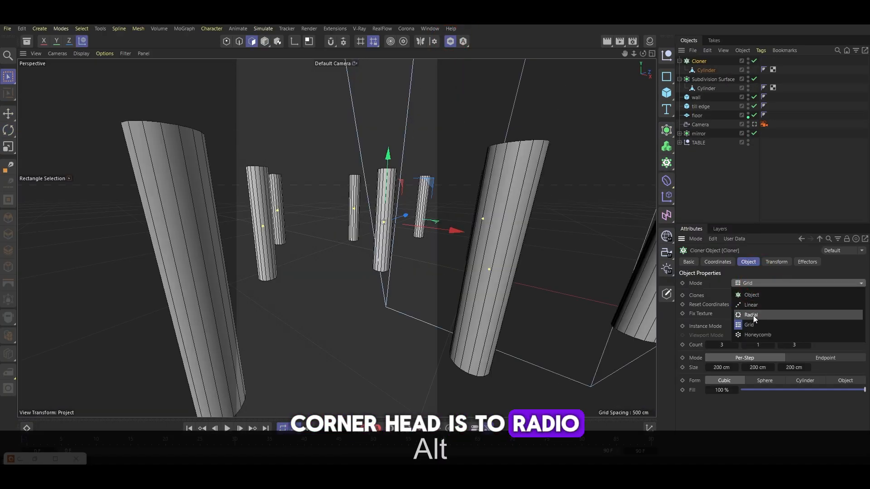
click(750, 315)
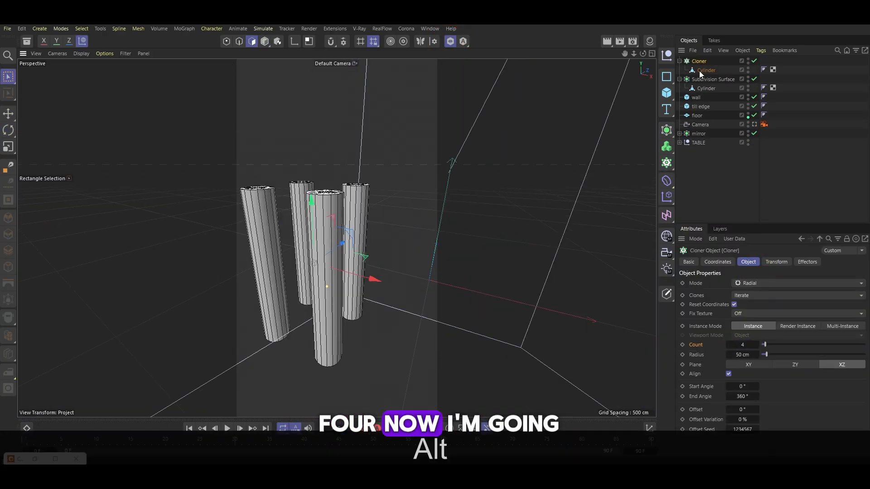
Increase the radial clone count to 4 legs
click(705, 70)
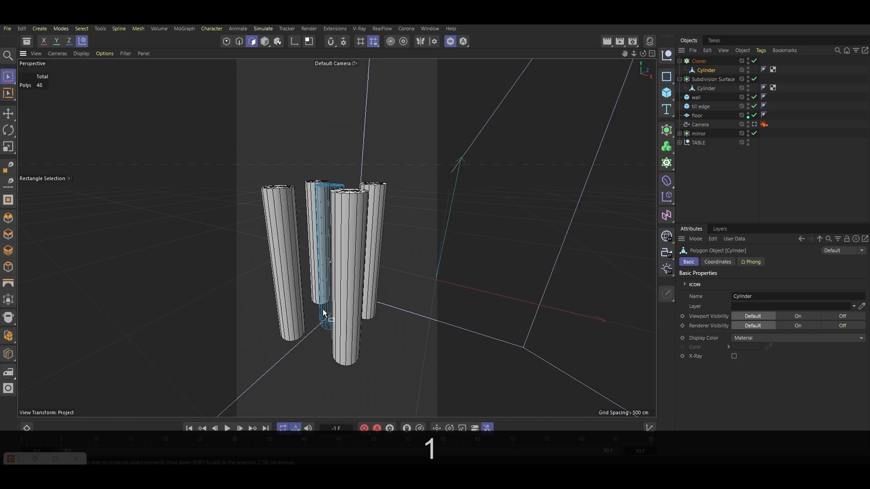
key(alt+0)
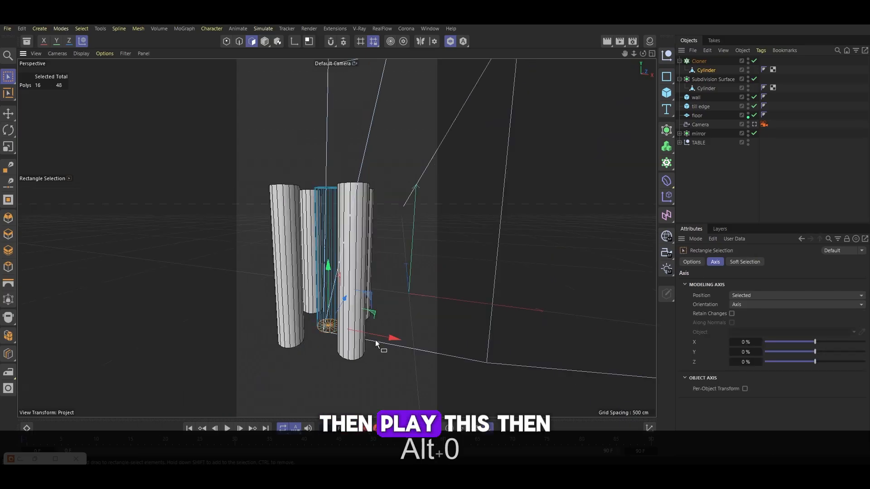
mouse_move(380, 338)
alt+mouse_down()
mouse_move(236, 305)
mouse_move(279, 352)
mouse_move(380, 328)
alt+mouse_up()
click(398, 301)
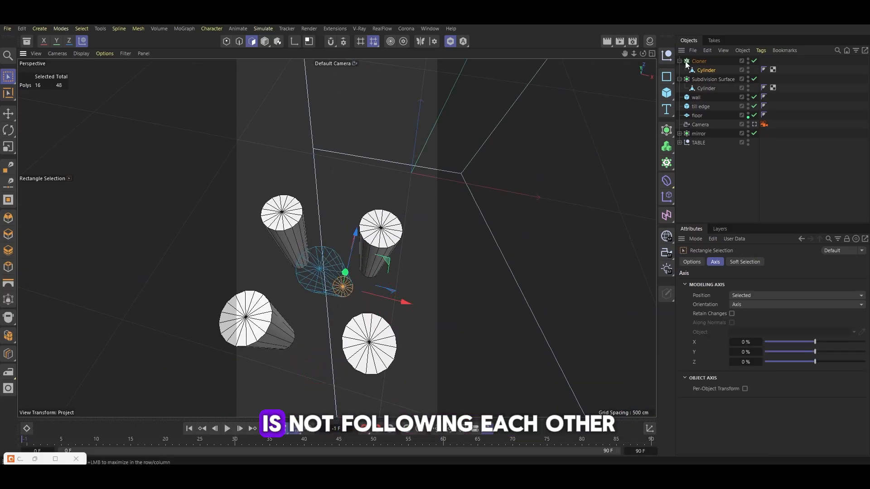
Set the Cloner's transform rotation to -10° to tilt the legs
click(699, 61)
click(776, 261)
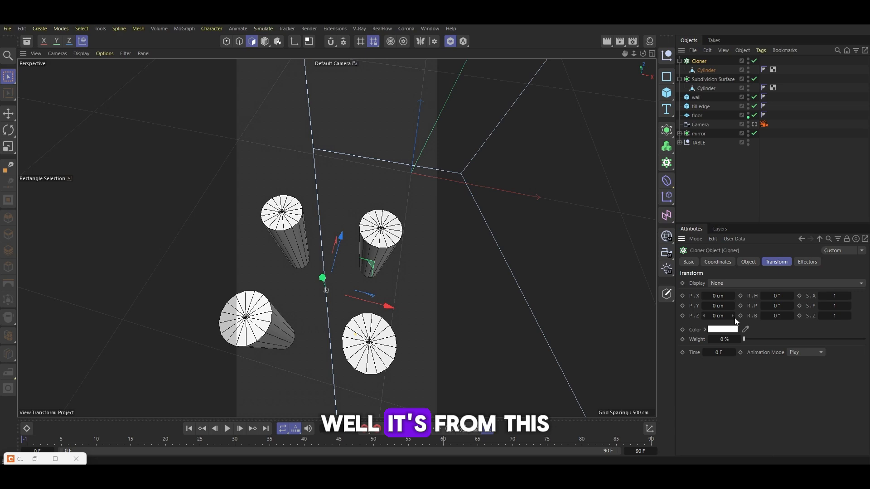
click(779, 295)
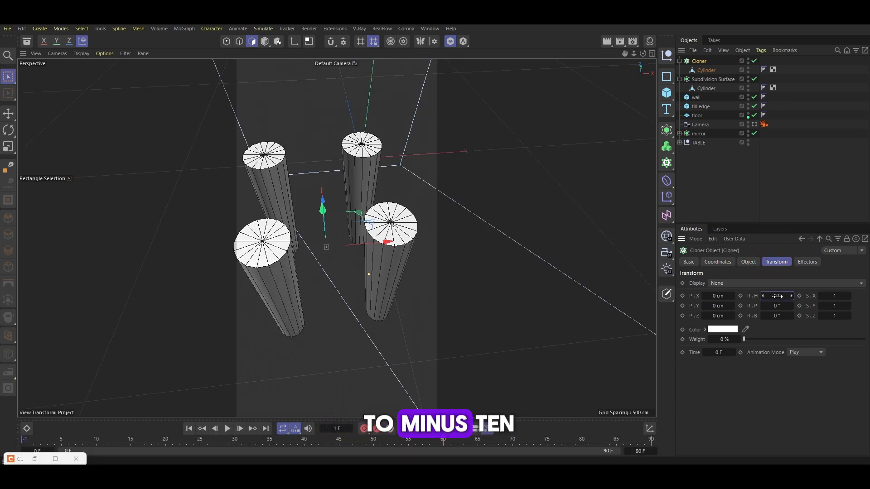
Move the leg cloner down beneath the cushion
alt+drag(354, 190, 330, 200)
alt+right_drag(331, 199, 295, 254)
key(e)
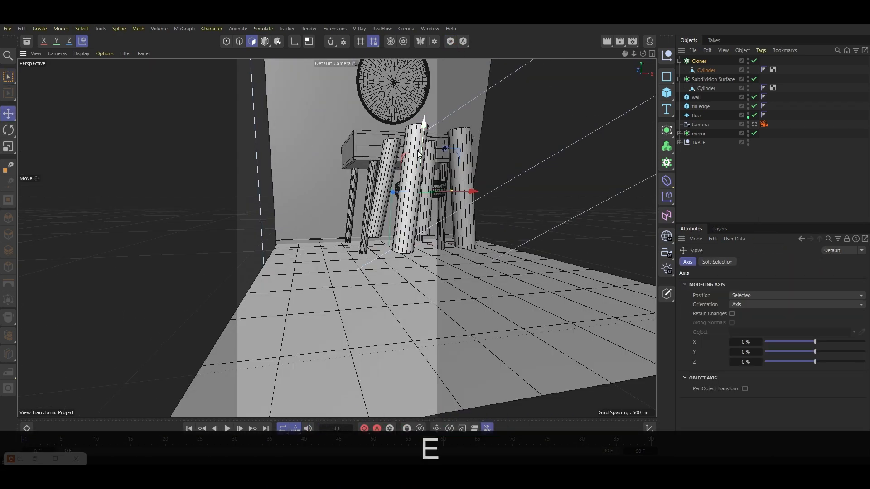
mouse_move(419, 154)
mouse_down()
mouse_move(414, 210)
mouse_move(309, 253)
mouse_up()
drag(468, 267, 534, 289)
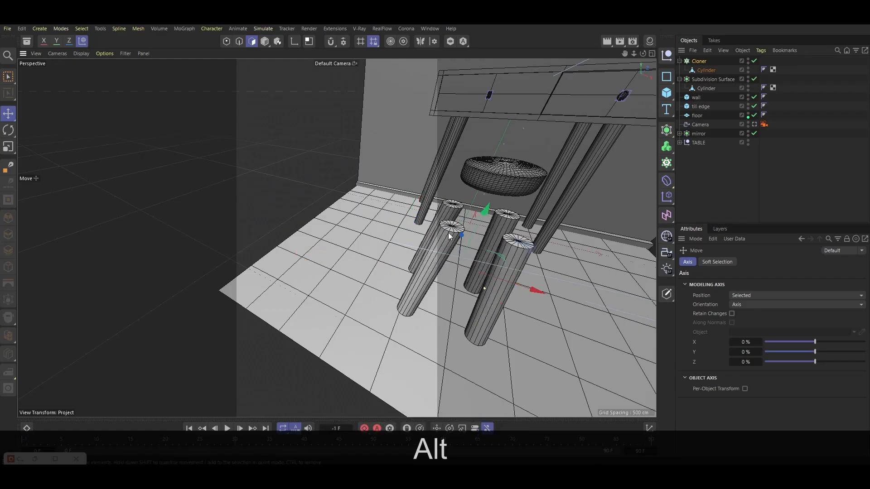
drag(461, 234, 420, 208)
scroll(507, 215, up, 5)
drag(502, 218, 522, 220)
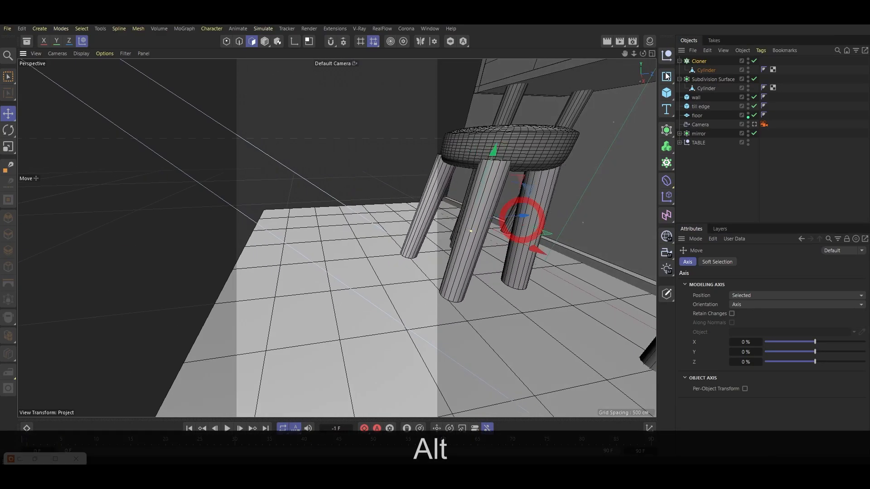
Reduce the Cloner's radius to bring the legs closer together under the cushion
click(698, 61)
click(748, 262)
drag(752, 355, 742, 355)
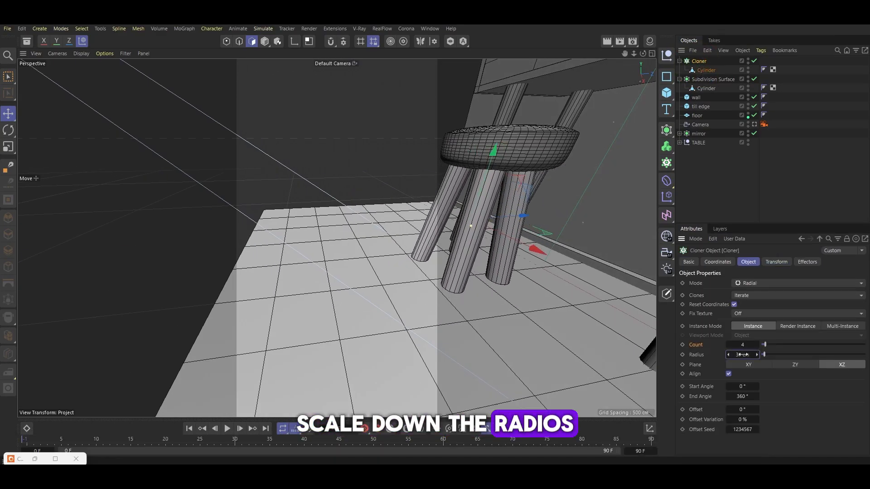
key(t)
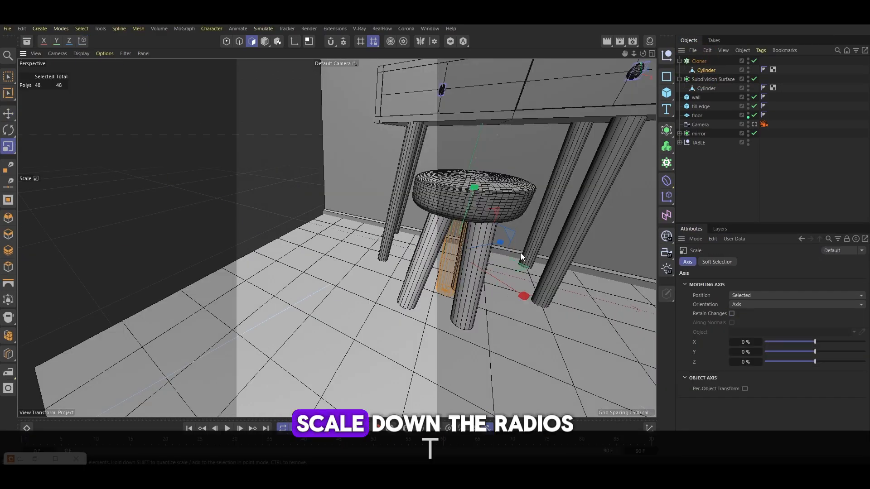
scroll(477, 244, up, 4)
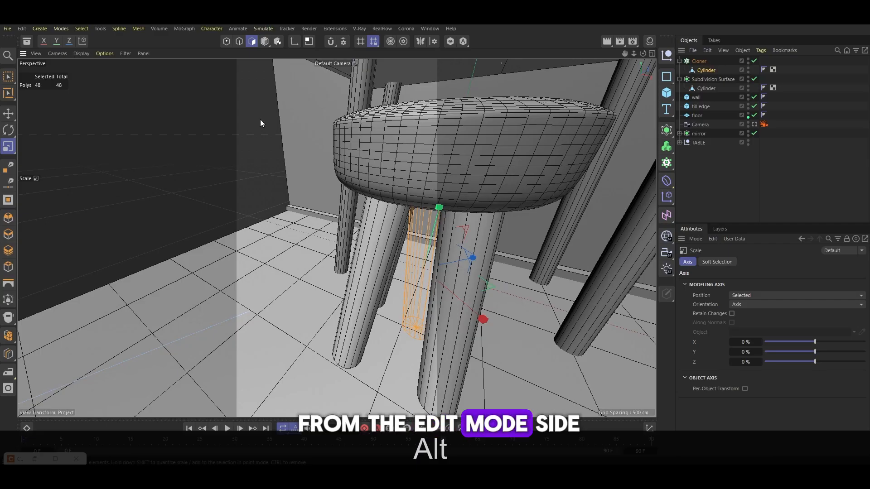
Add a tube with an outer radius of 30 cm and an inner radius of 25 cm
shift+drag(483, 319, 474, 315)
shift+drag(472, 257, 465, 261)
alt+drag(465, 261, 490, 268)
shift+drag(490, 268, 478, 268)
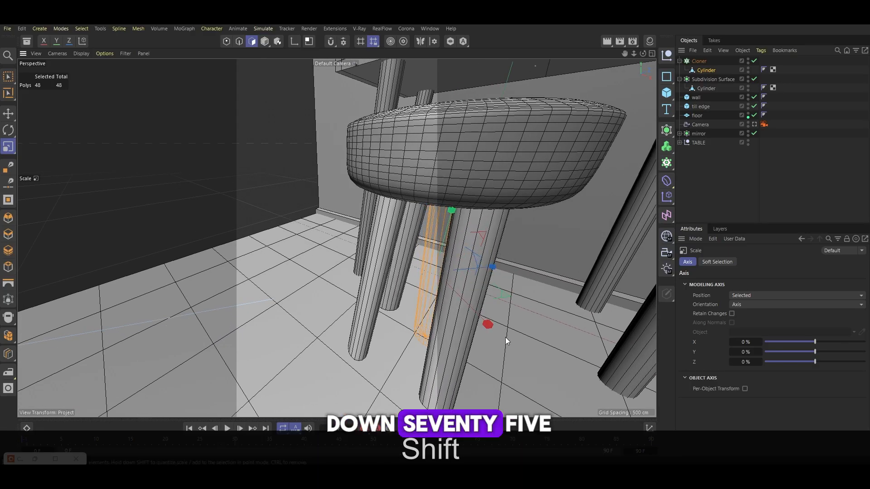
shift+drag(488, 324, 442, 292)
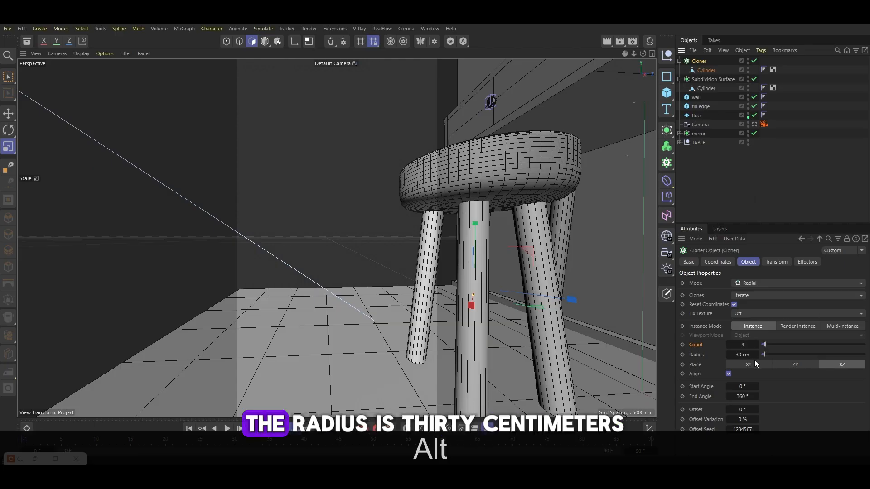
click(666, 76)
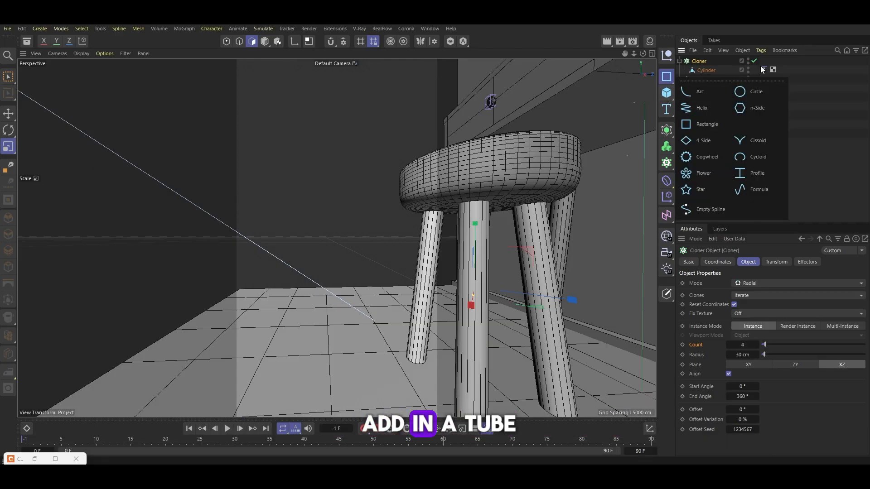
click(666, 92)
click(759, 202)
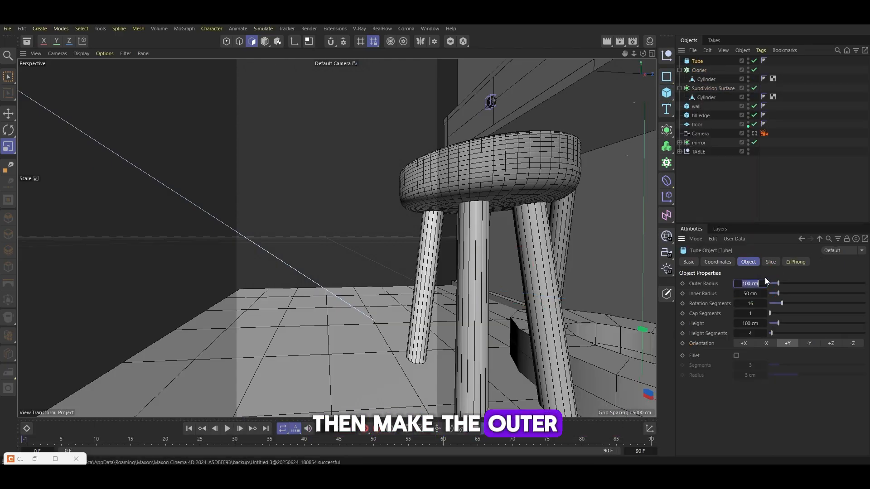
text(30)
key(Tab)
text(4)
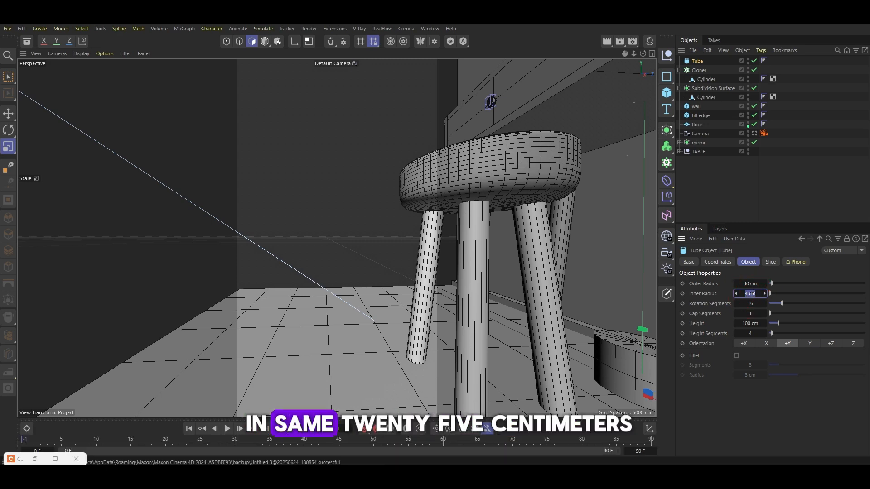
text(25)
key(Return)
Move the tube beneath the cushion between the legs and set its height to 34 cm
scroll(517, 259, down, 5)
key(e)
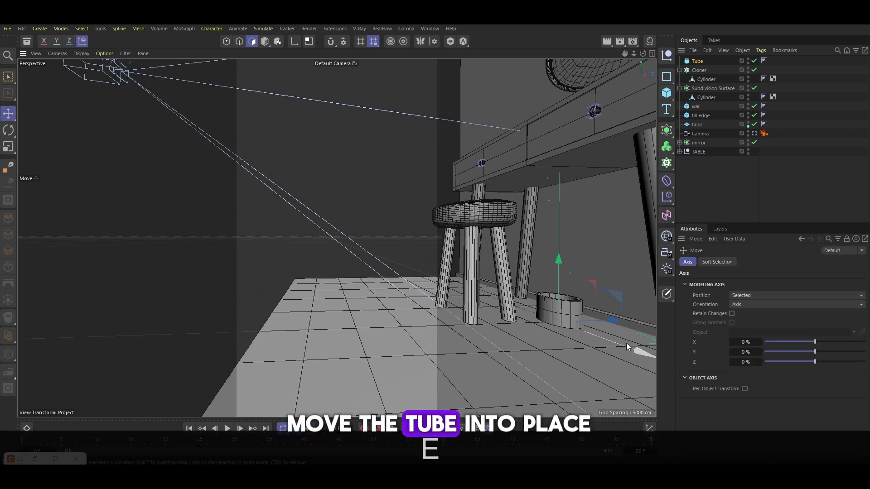
drag(626, 344, 589, 319)
alt+drag(336, 237, 471, 218)
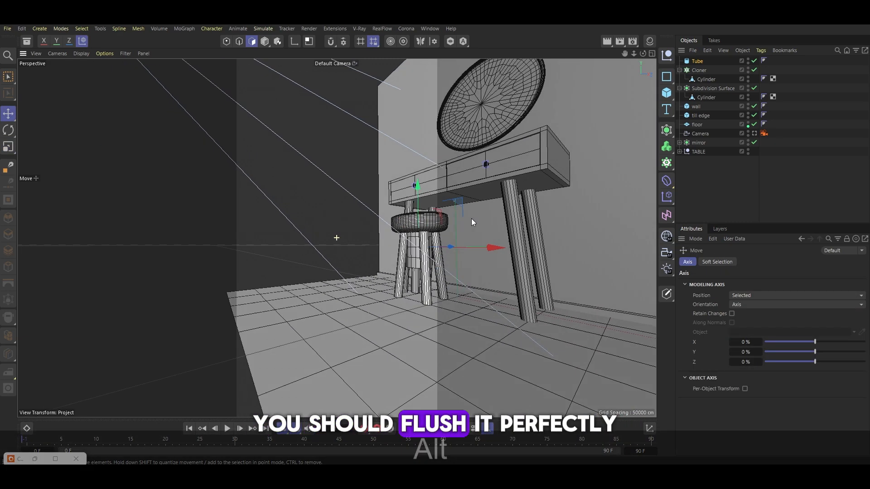
scroll(393, 233, up, 8)
click(697, 62)
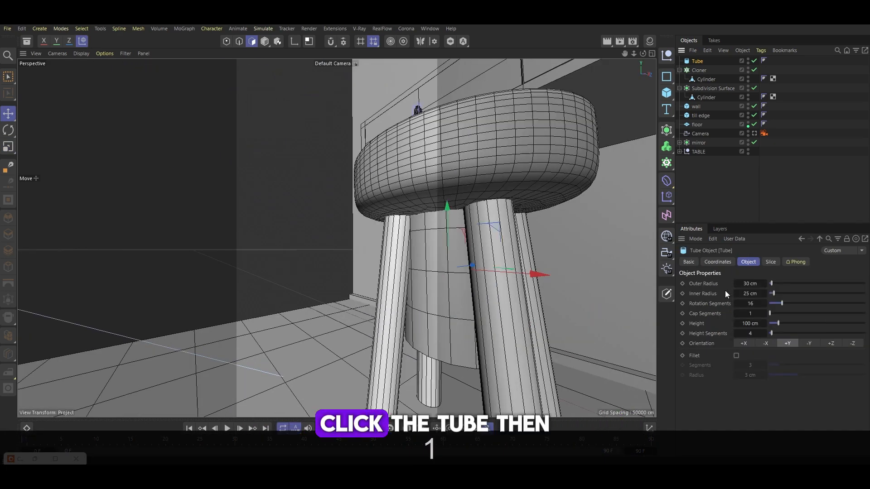
drag(755, 324, 726, 324)
alt+drag(442, 196, 431, 213)
Group the tube, the leg Cloner and the cushion's Subdivision Surface under a new Null
click(754, 134)
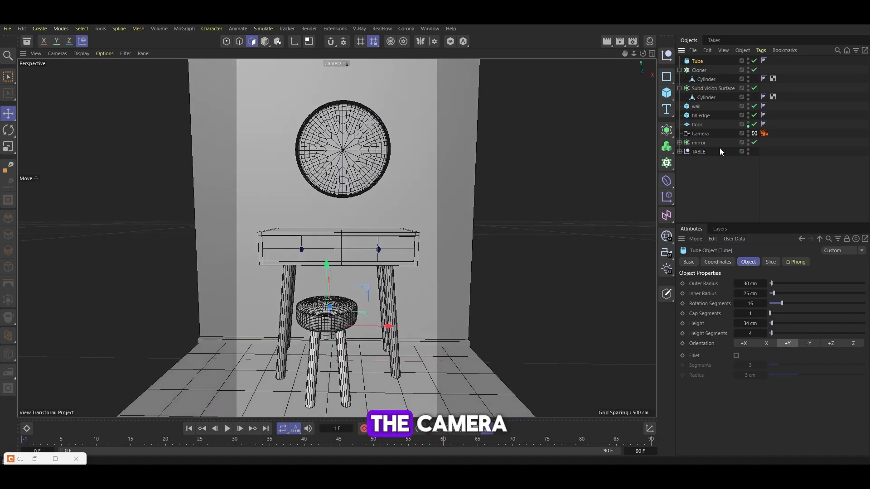
click(707, 89)
shift+click(697, 61)
key(shift+alt+g)
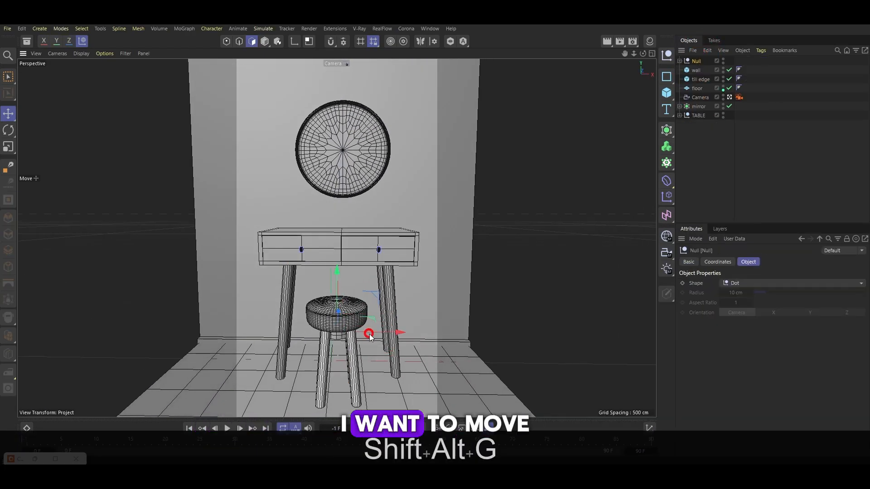
Raise the grouped stool a little and scale it up slightly
key(r)
drag(333, 349, 430, 285)
key(t)
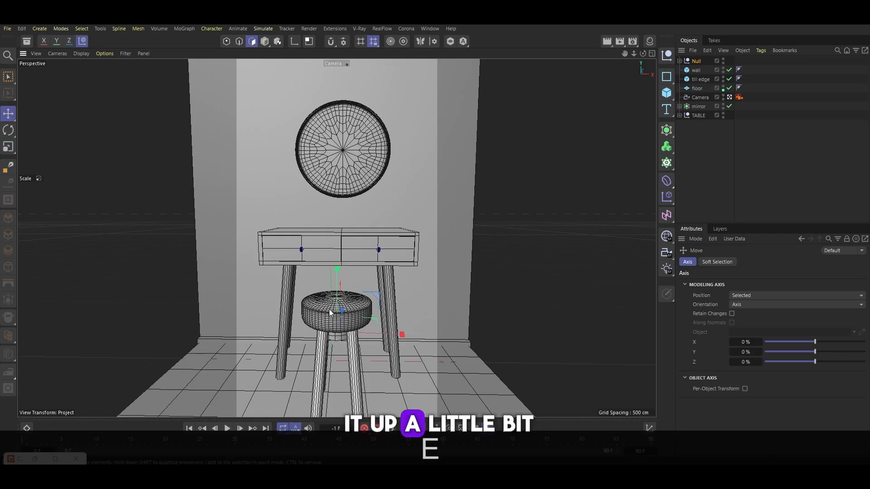
drag(330, 313, 345, 319)
Scale down the stool's cushion cylinder inside its Subdivision Surface
click(680, 61)
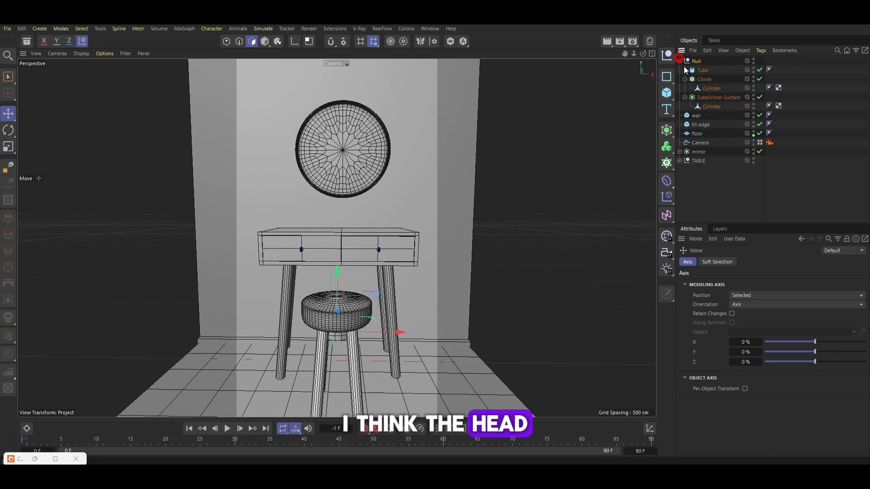
click(710, 97)
click(711, 106)
click(265, 41)
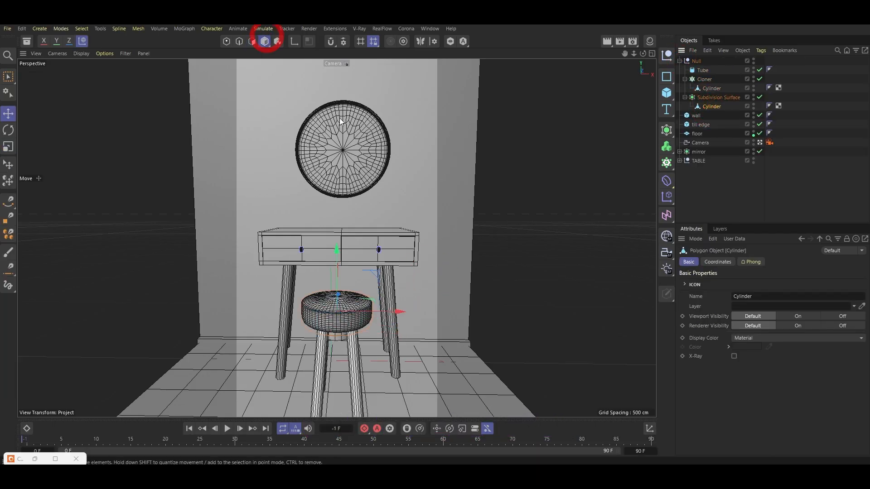
key(t)
drag(490, 245, 408, 246)
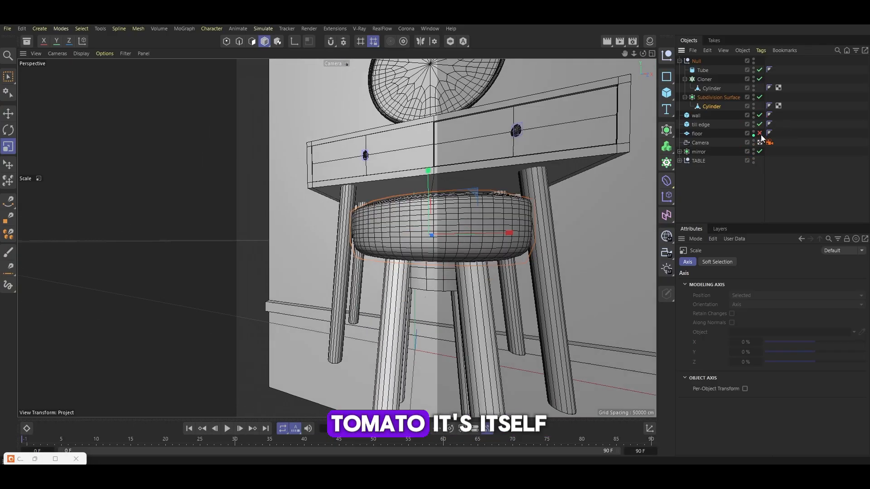
click(759, 133)
click(760, 143)
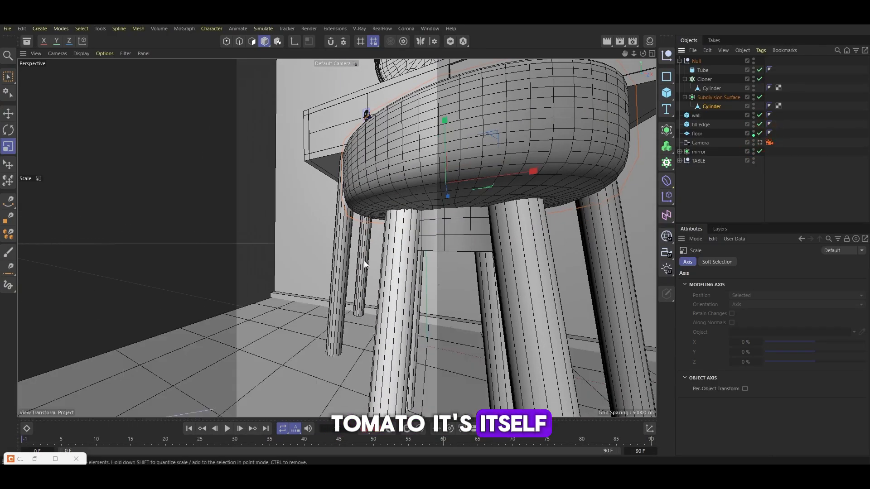
scroll(372, 226, down, 8)
Select the bottom polygons of the cloned leg cylinder and shift them slightly
click(704, 79)
click(711, 88)
click(252, 41)
alt+drag(344, 199, 255, 166)
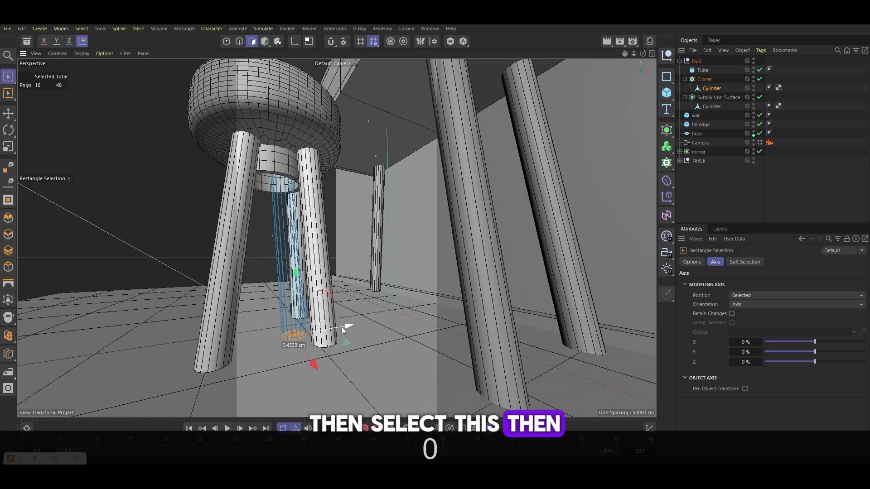
drag(342, 327, 385, 313)
Set the Cloner's H rotation to about -31° to counteract the leg tilt
click(705, 79)
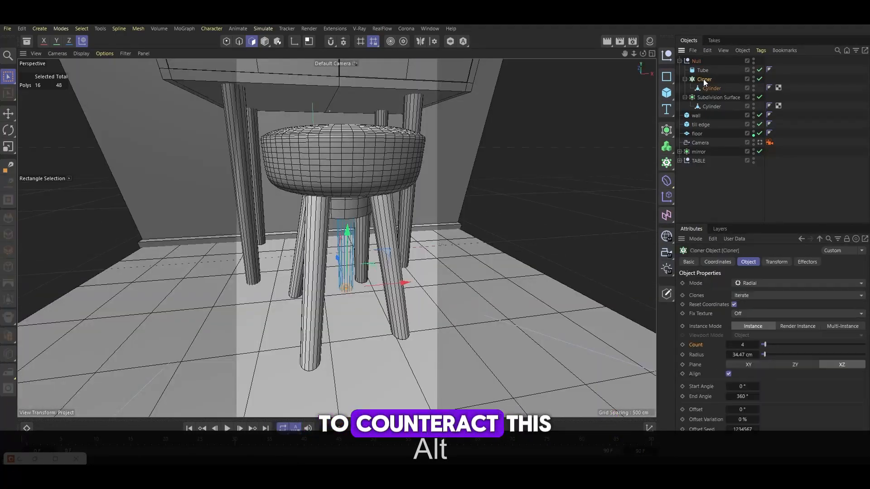
click(776, 262)
drag(762, 296, 763, 296)
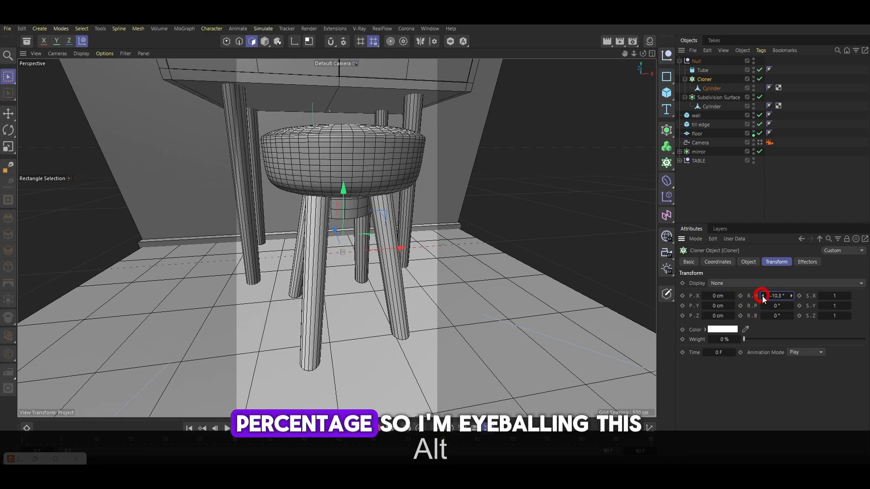
alt+drag(370, 288, 383, 244)
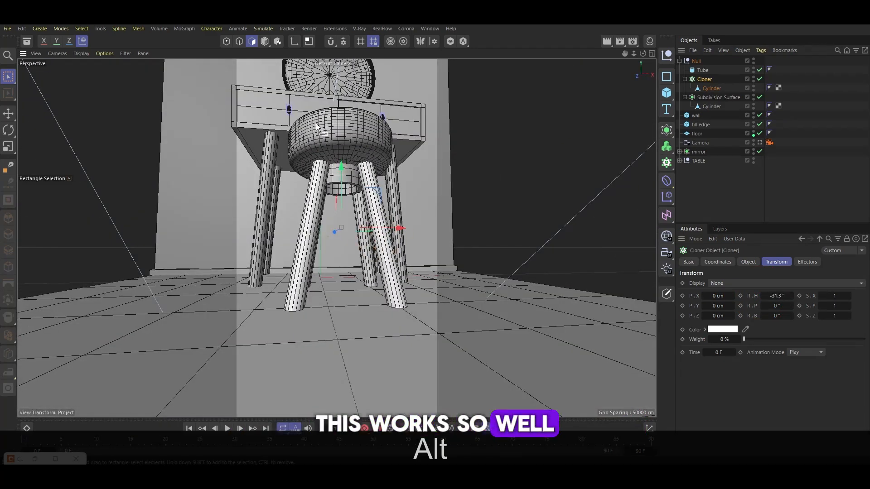
alt+right_drag(337, 165, 399, 168)
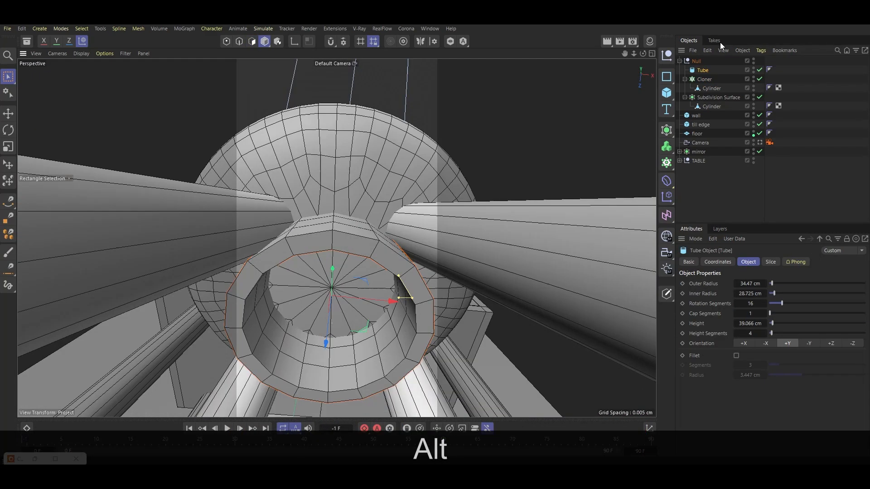
Make the tube editable and scale down one of its polygon loops
key(c)
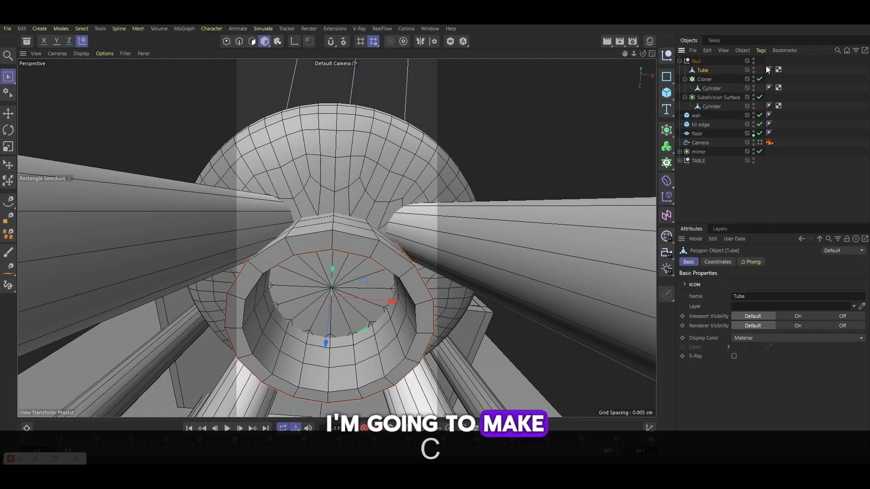
key(u)
key(l)
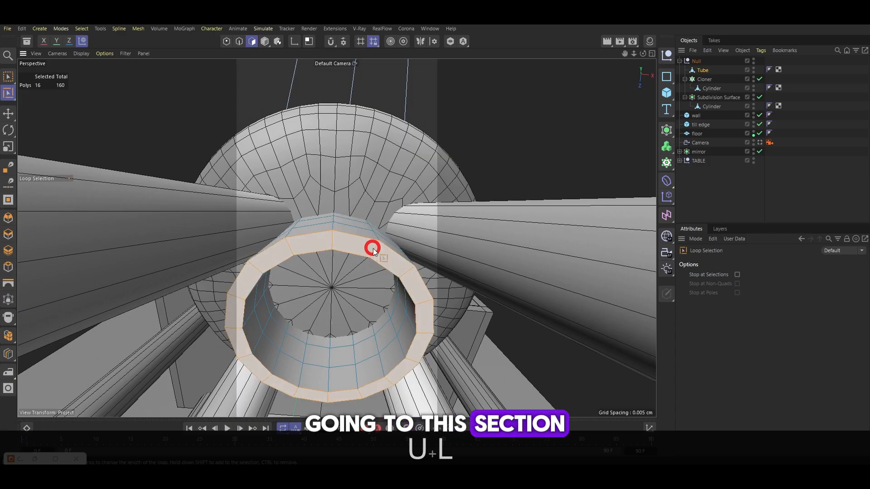
click(373, 248)
key(t)
drag(398, 254, 351, 277)
Select all of the tube's polygons and move them up toward the cushion
key(ctrl+a)
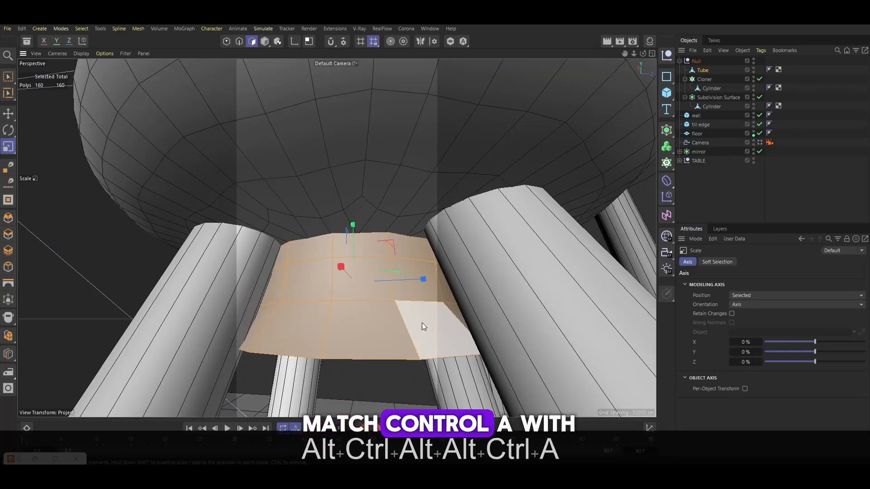
key(e)
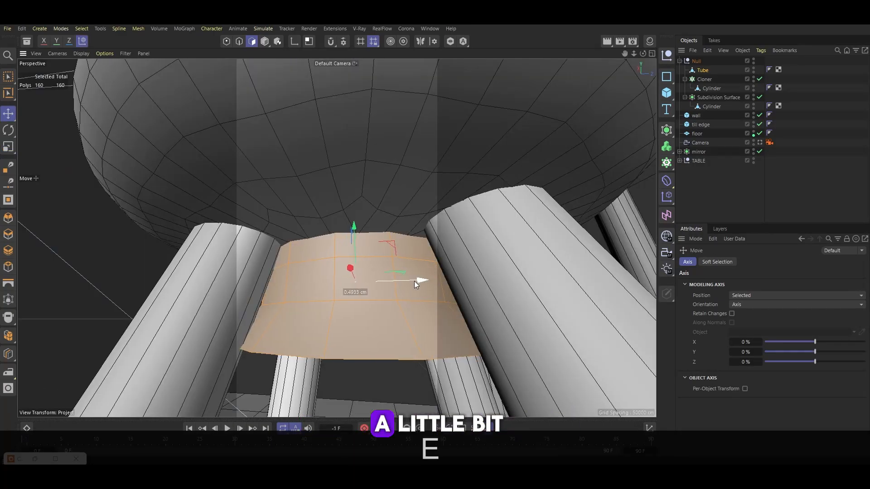
alt+drag(393, 293, 227, 54)
Dissolve the horizontal middle edge loop of the tube
key(u)
key(l)
click(239, 41)
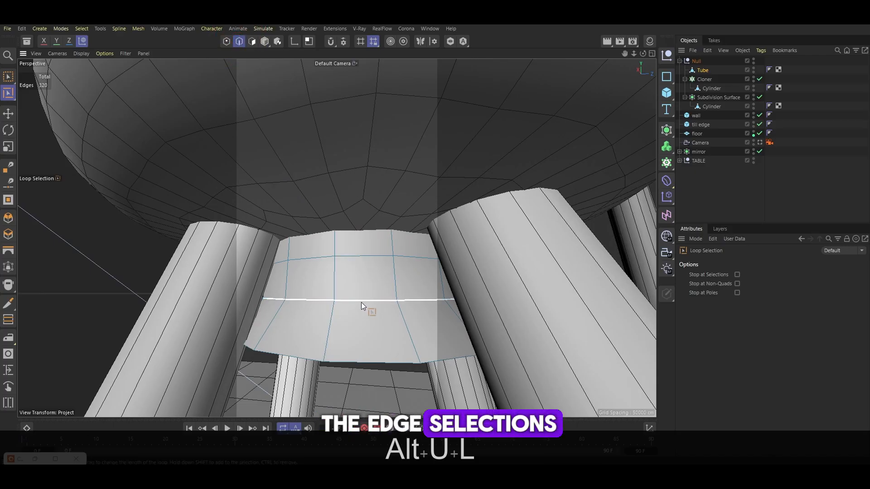
shift+click(357, 258)
right_click(358, 258)
click(396, 164)
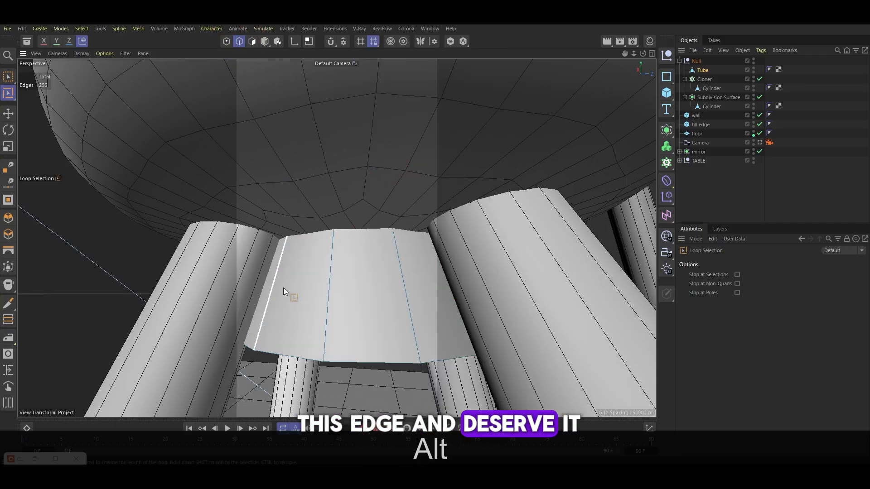
alt+drag(284, 287, 317, 289)
Try scaling the round mirror up slightly
click(760, 142)
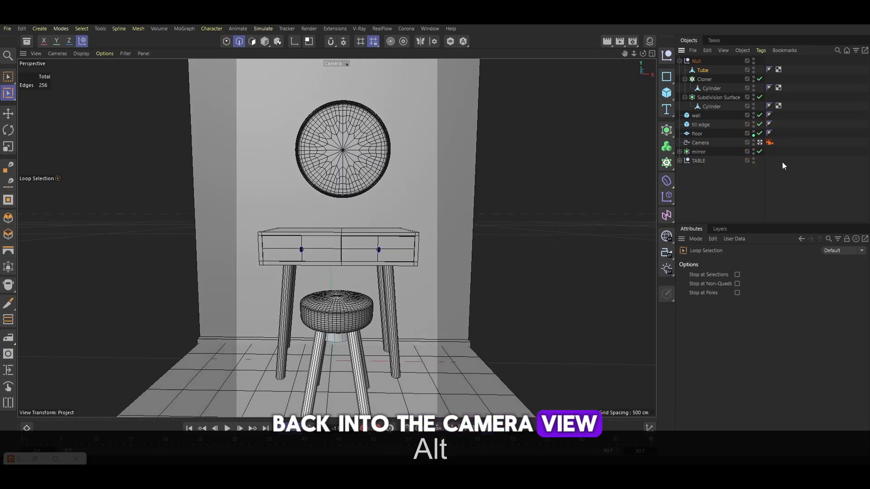
key(l)
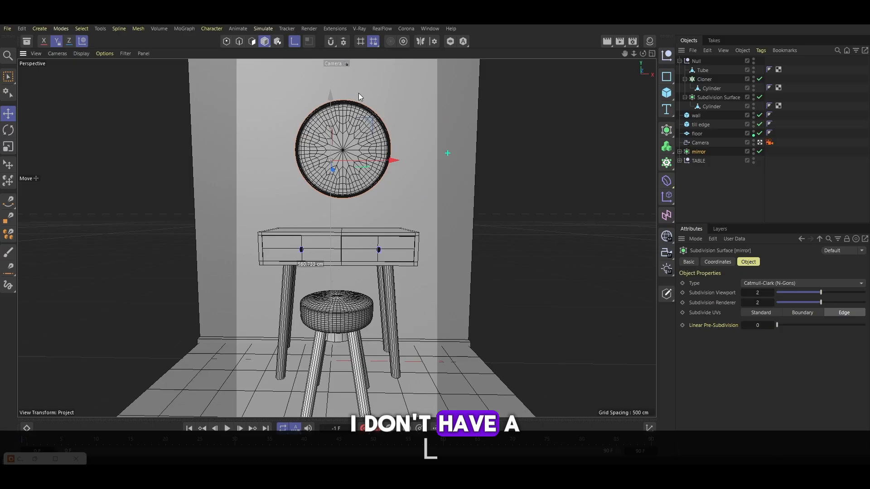
drag(363, 83, 379, 126)
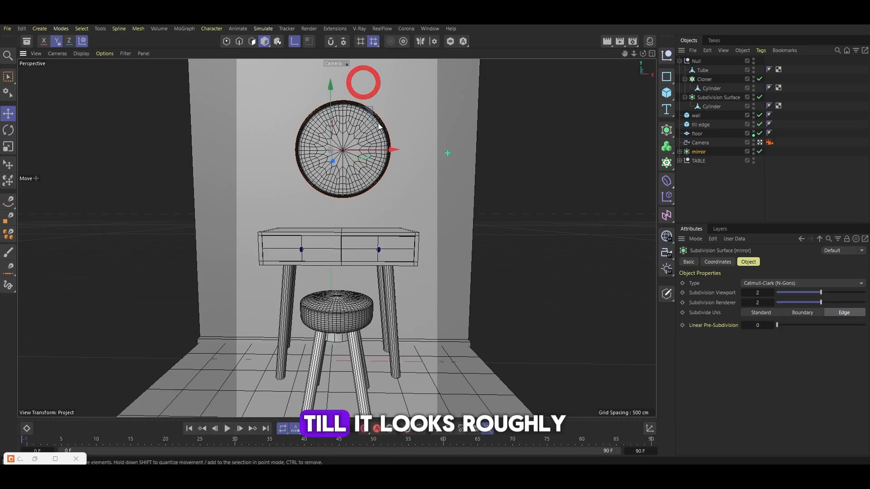
key(l)
key(t)
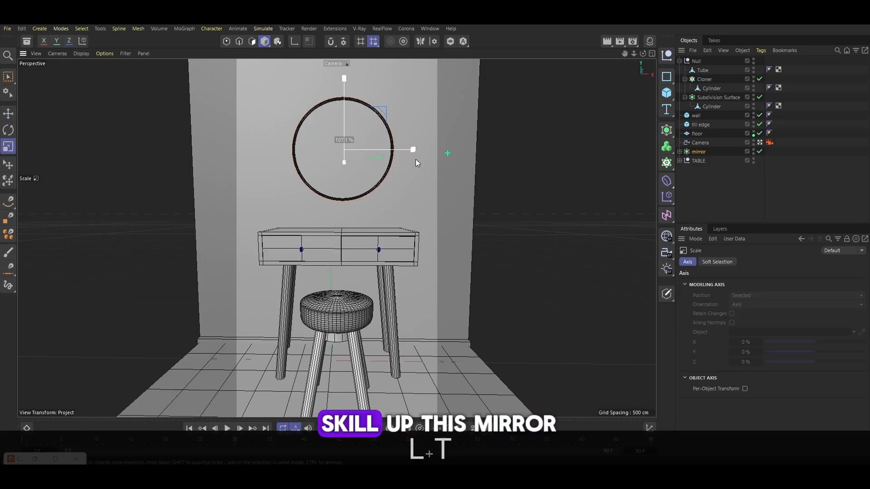
drag(415, 159, 408, 159)
key(ctrl+z)
Delete the mirror's Subdivision Surface, keeping the MIRROR mesh
click(759, 142)
alt+drag(357, 200, 535, 229)
scroll(308, 183, down, 10)
scroll(298, 116, up, 8)
alt+drag(298, 116, 317, 131)
key(Delete)
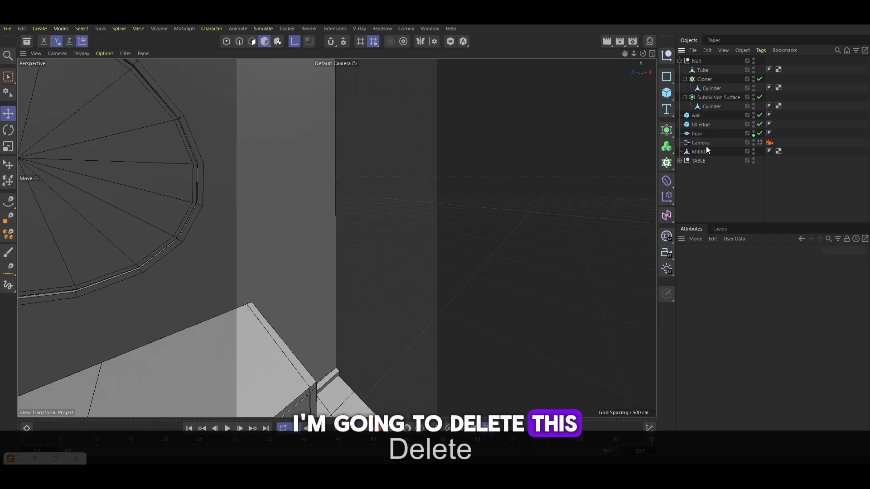
Place the MIRROR mesh inside a new Subdivision Surface
click(702, 150)
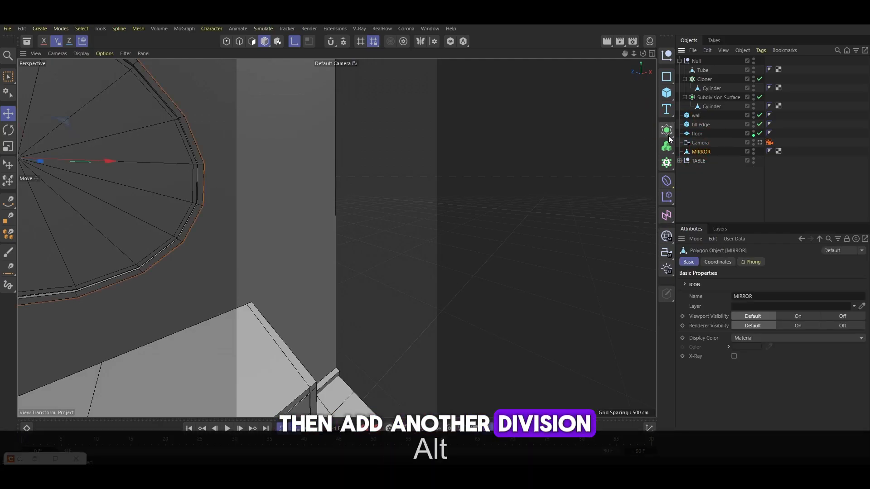
alt+click(667, 131)
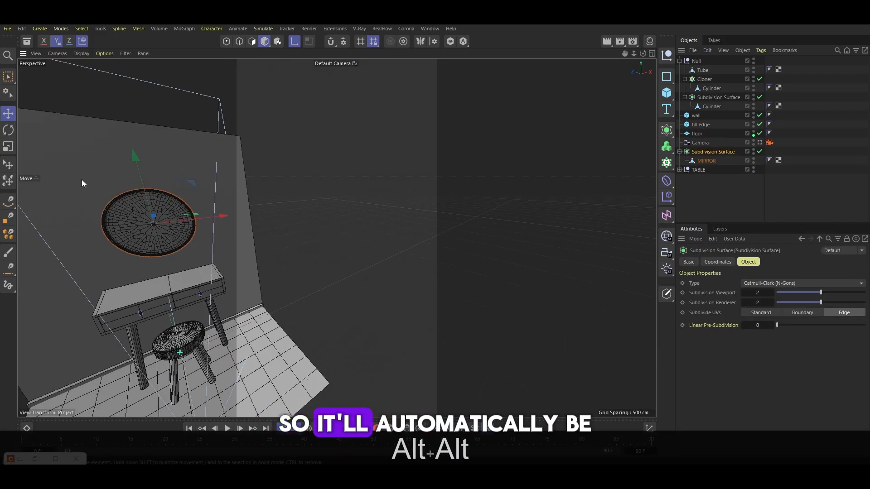
scroll(110, 246, up, 8)
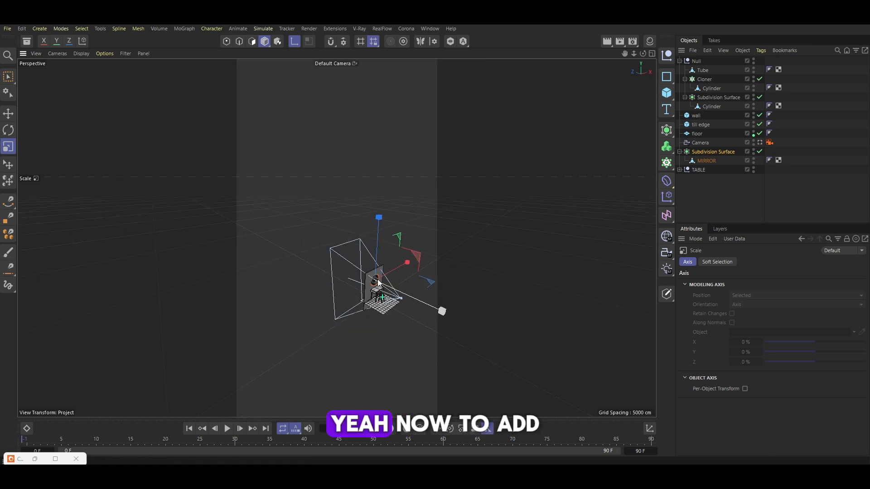
alt+drag(440, 311, 368, 245)
scroll(368, 246, up, 5)
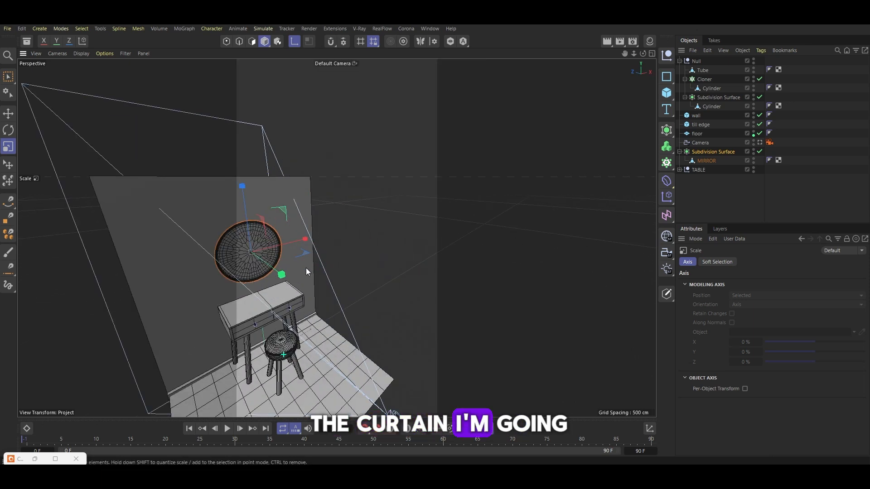
Add a plane and move and rotate it upright beside the room for a curtain
click(667, 93)
click(710, 118)
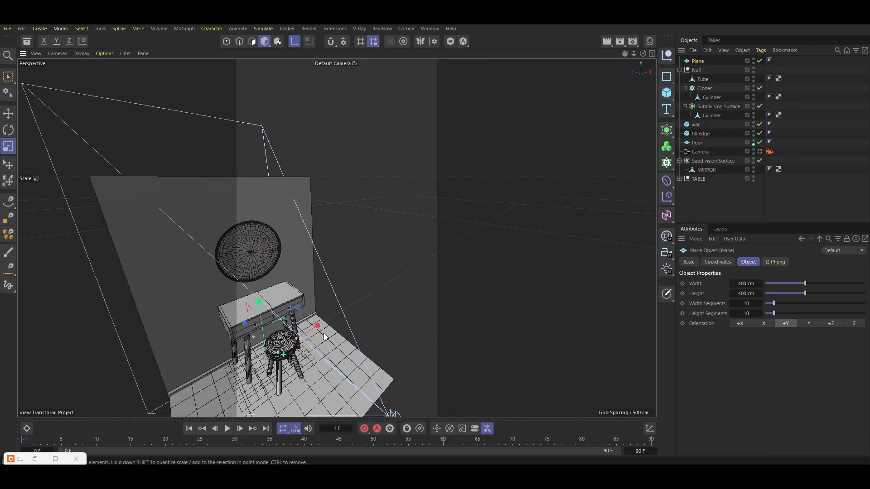
key(e)
drag(259, 299, 260, 205)
drag(231, 244, 247, 345)
key(r)
key(e)
drag(334, 283, 385, 262)
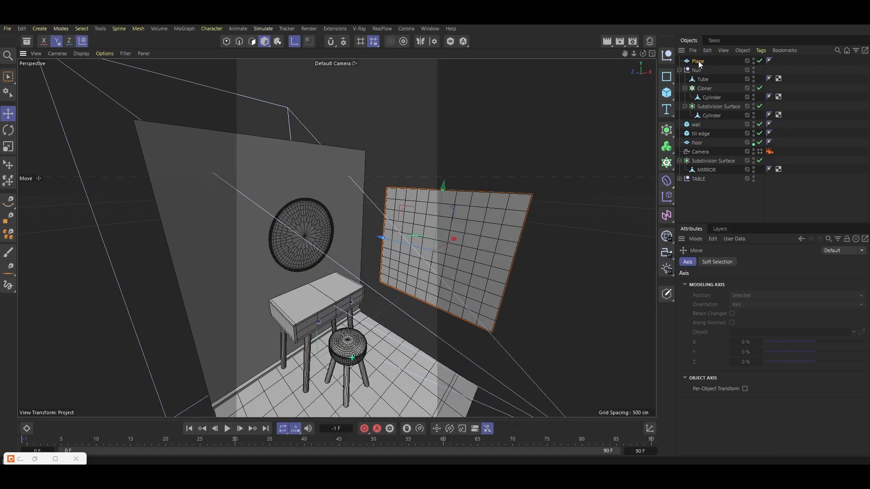
Set the plane's width segments to 1 and height segments to 3
click(698, 62)
drag(745, 305, 748, 305)
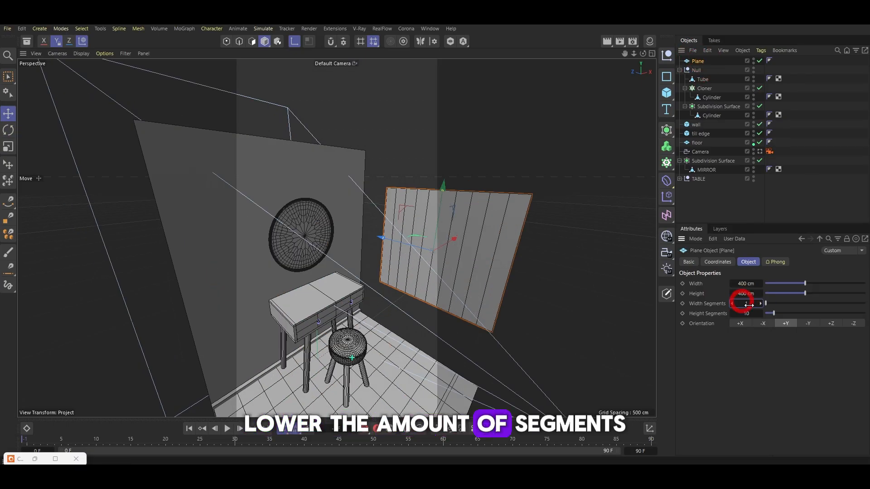
click(730, 314)
click(730, 314)
click(730, 314)
click(730, 314)
click(730, 314)
click(730, 314)
click(730, 313)
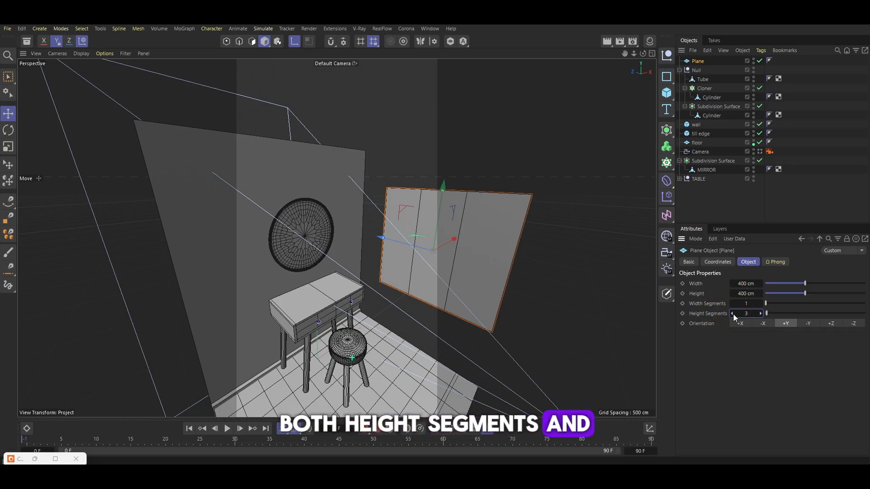
Make the curtain plane editable and scale it down
key(c)
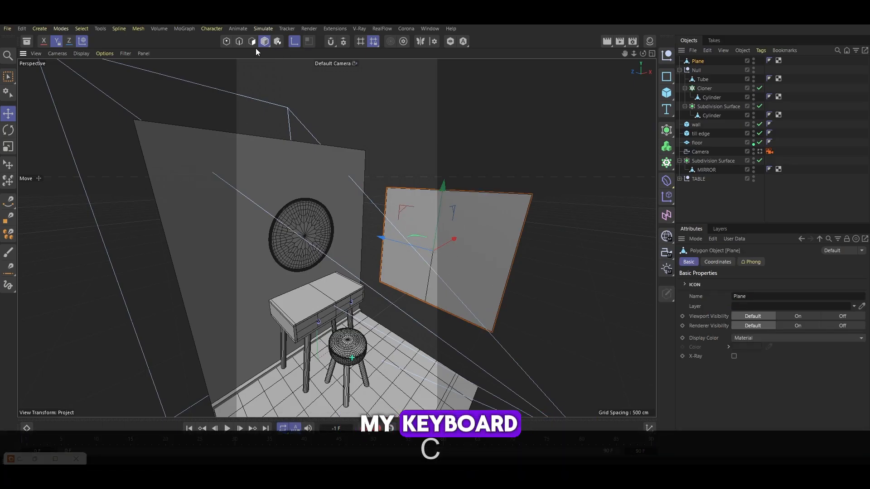
key(l)
key(l)
shift+click(513, 256)
drag(449, 240, 367, 262)
scroll(478, 239, down, 5)
key(ctrl+a)
key(t)
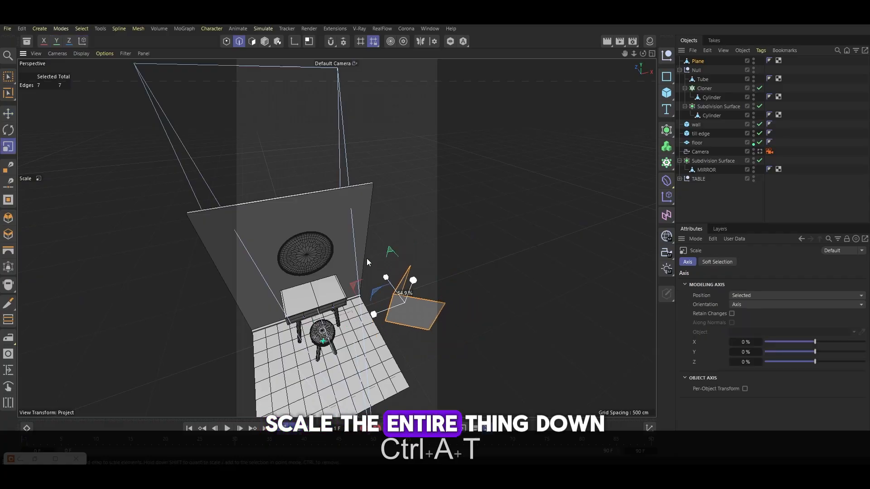
click(263, 42)
alt+drag(402, 201, 378, 185)
Extrude the curtain plane's selected edge to form a folded panel
click(86, 29)
mouse_move(98, 30)
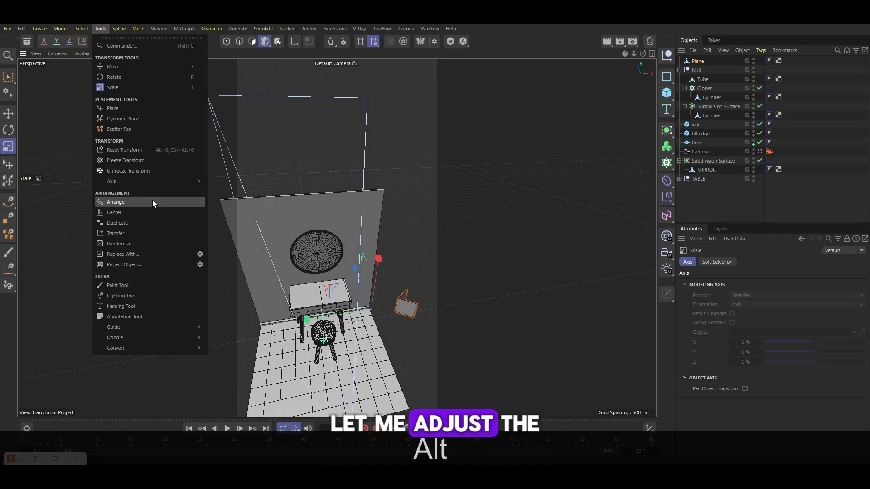
mouse_move(172, 182)
click(238, 205)
key(d)
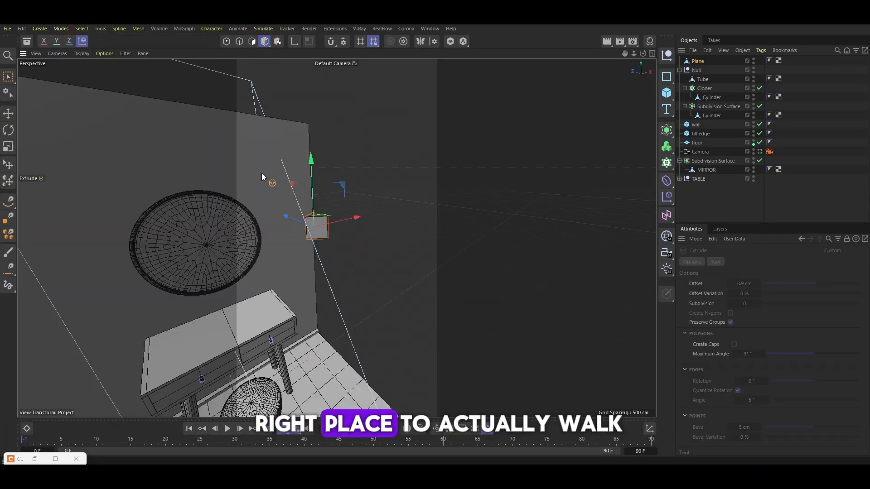
alt+drag(249, 206, 830, 54)
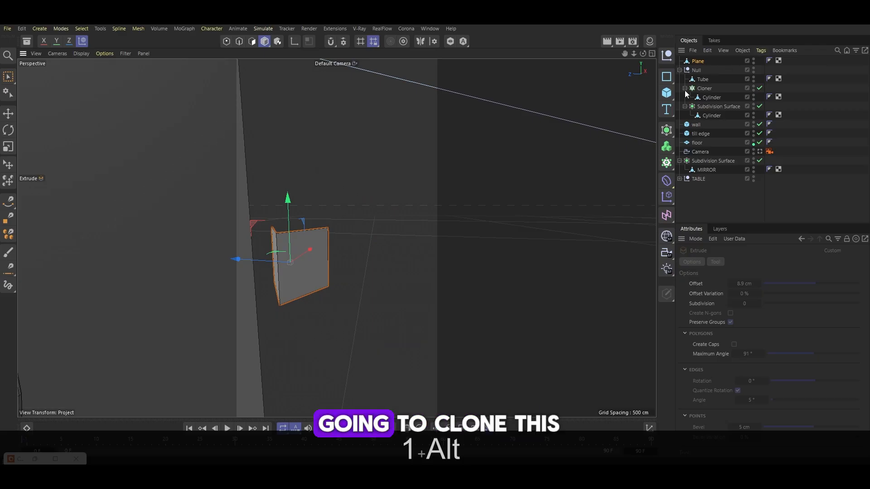
Put the folded plane into a Cloner set to Linear mode
click(667, 131)
alt+click(695, 141)
click(748, 262)
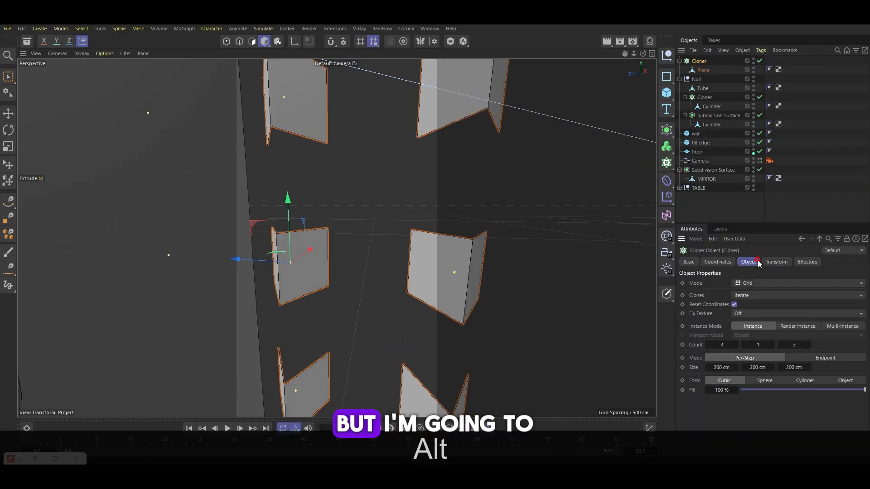
click(750, 282)
click(755, 301)
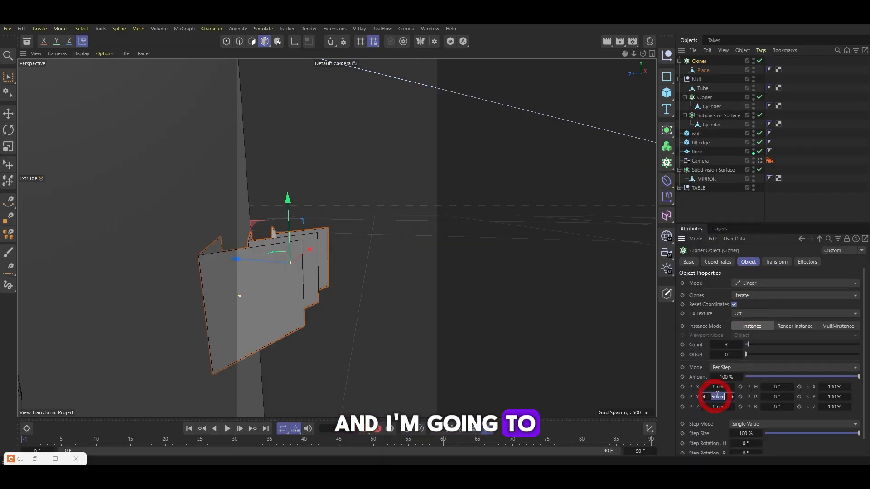
Set the cloner's step offset to P.Y 0 cm and P.Z -100 cm
text(0)
drag(717, 407, 726, 416)
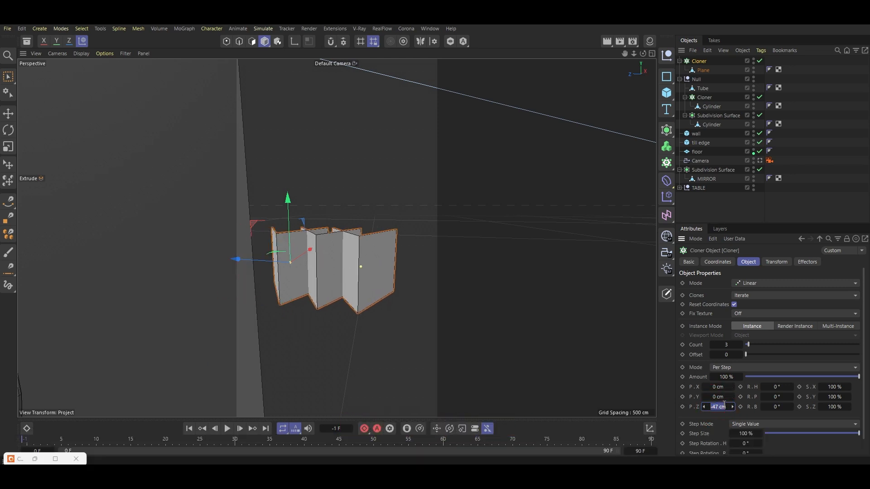
text(-100)
key(Return)
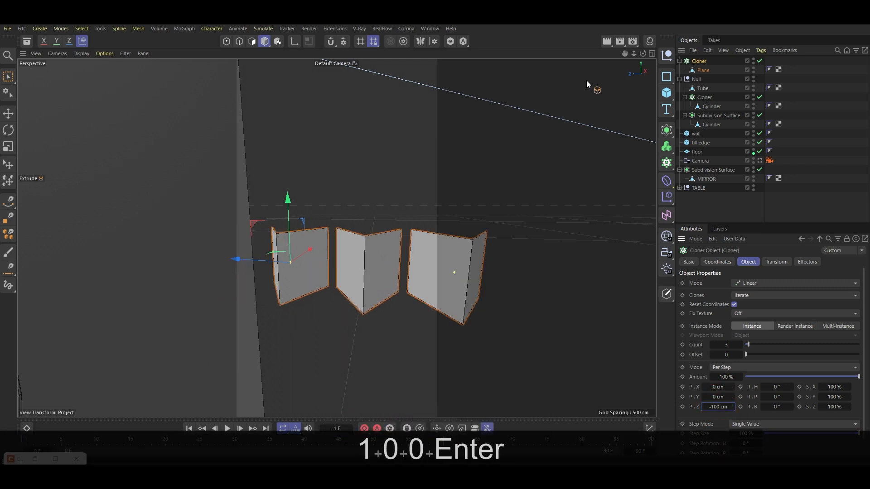
Add loop cuts through the middle of the folded panel's faces in edge mode
click(694, 72)
click(239, 42)
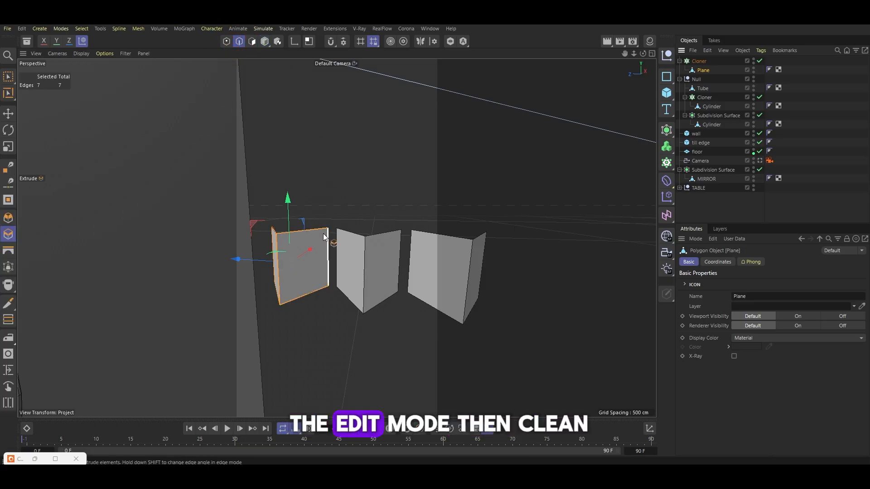
click(8, 114)
scroll(311, 261, up, 4)
scroll(313, 262, down, 3)
alt+drag(334, 260, 311, 188)
scroll(321, 238, down, 5)
key(k)
key(l)
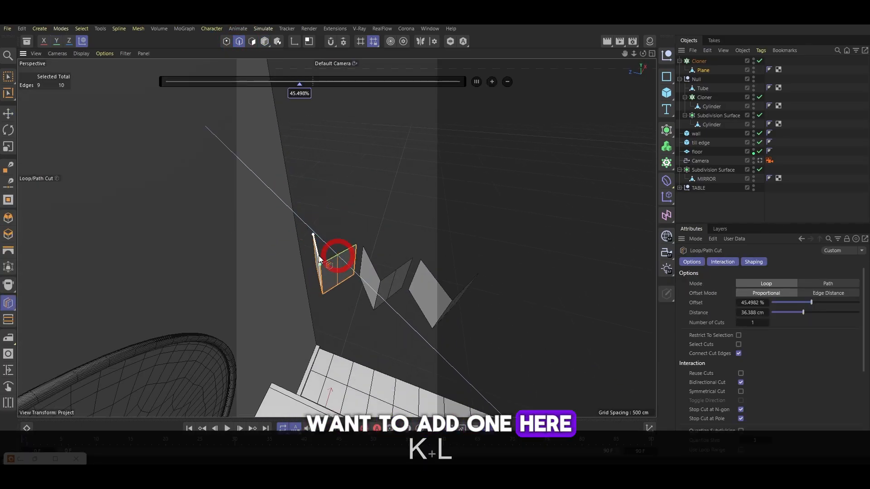
click(316, 256)
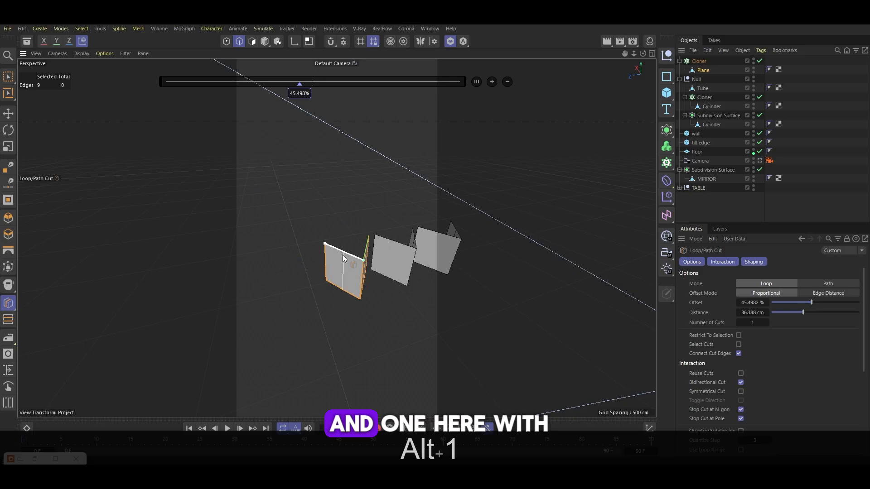
shift+click(343, 258)
scroll(326, 281, down, 3)
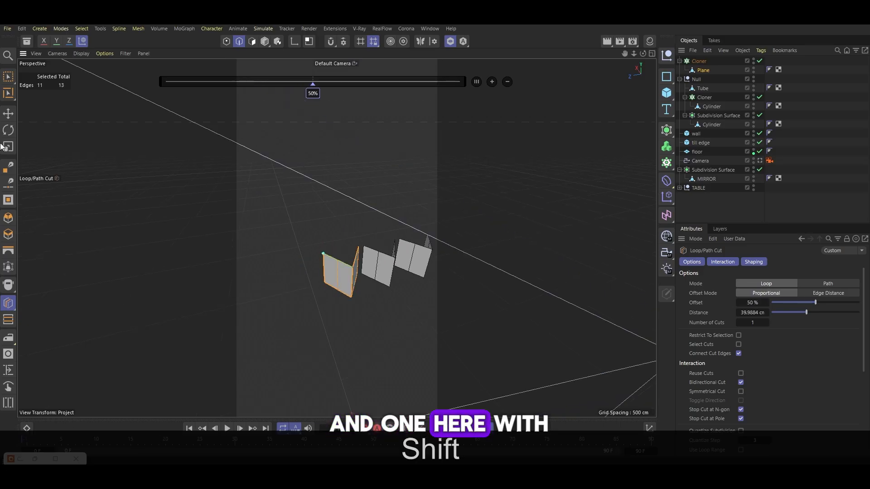
Select the two new middle edges of the curtain panel
click(9, 114)
click(337, 278)
alt+drag(346, 279, 367, 267)
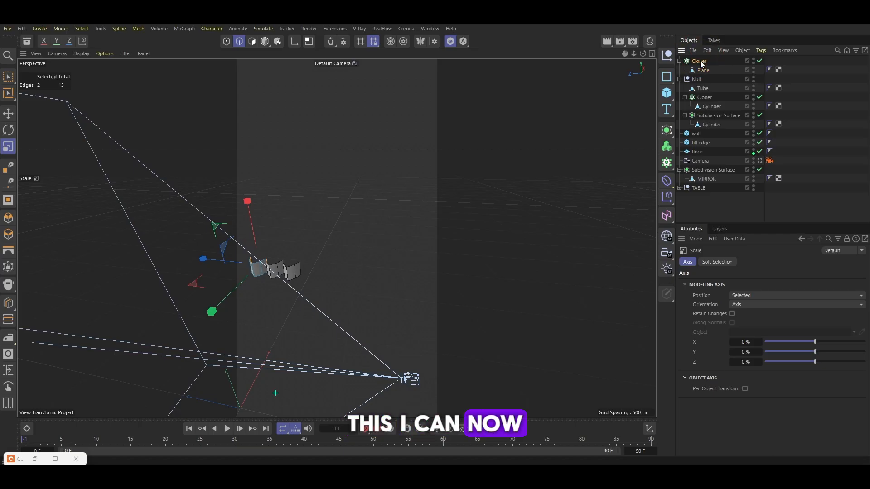
Set the cloner count to 12 and scale the panel's middle edges
click(699, 61)
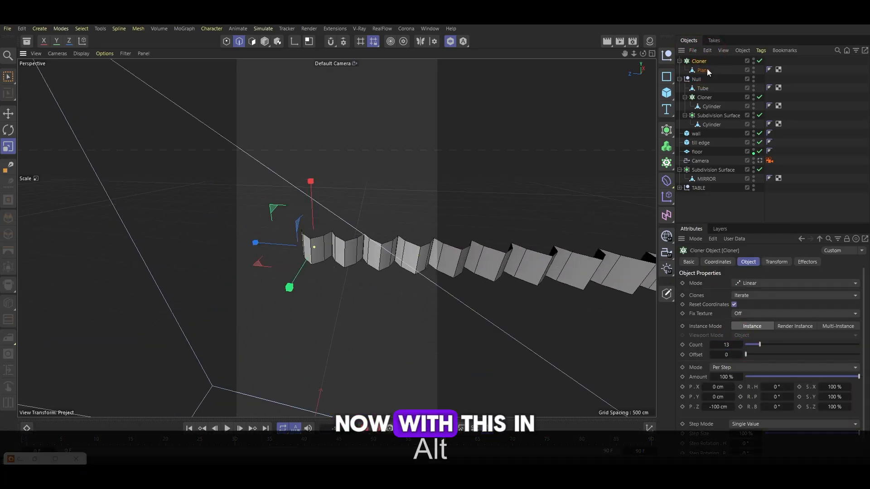
click(703, 71)
alt+drag(414, 193, 333, 211)
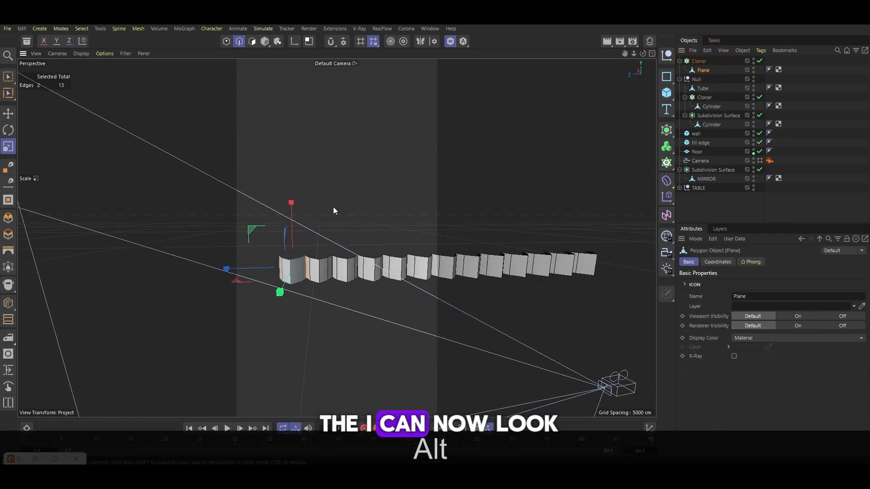
Stretch the curtain panel vertically by moving its top and bottom edges
key(0)
drag(252, 236, 327, 267)
drag(292, 217, 291, 47)
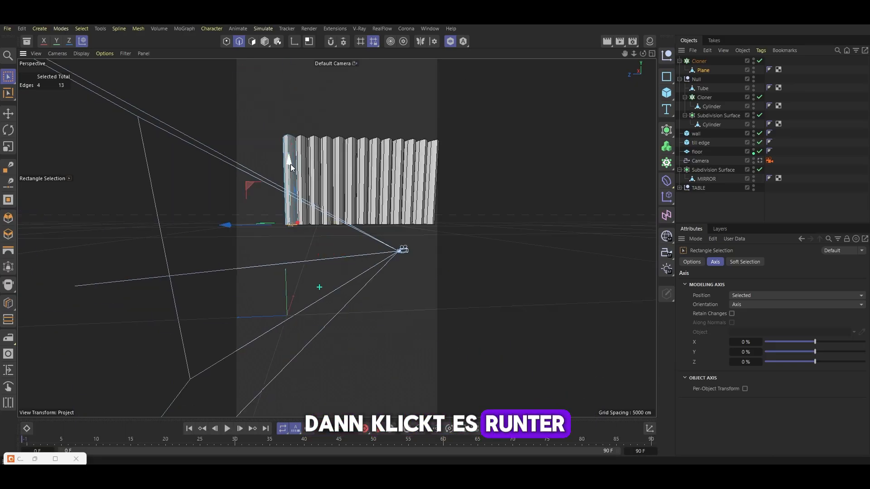
drag(290, 164, 277, 294)
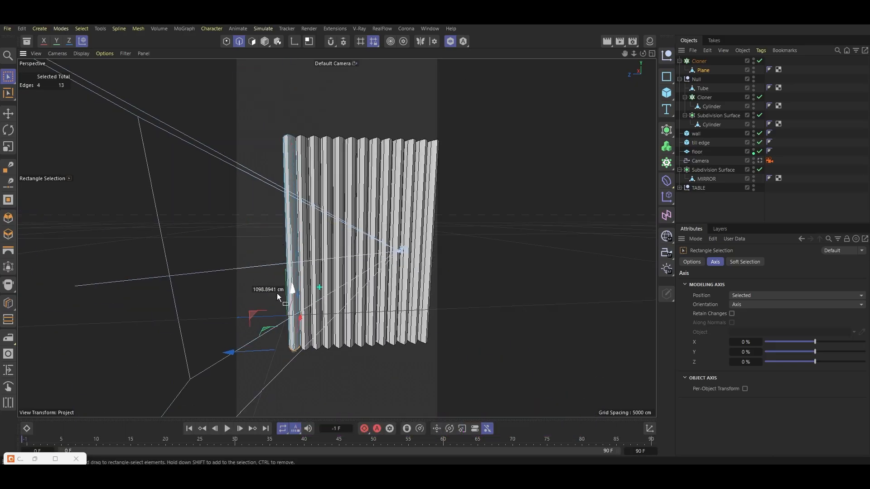
drag(258, 336, 321, 372)
drag(295, 308, 298, 255)
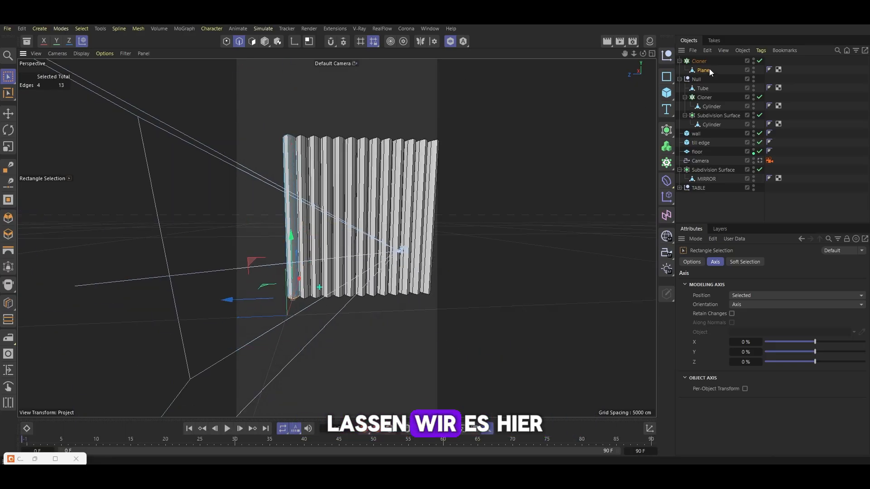
Check the curtain through the scene camera and undo the last three edits
click(759, 161)
click(450, 41)
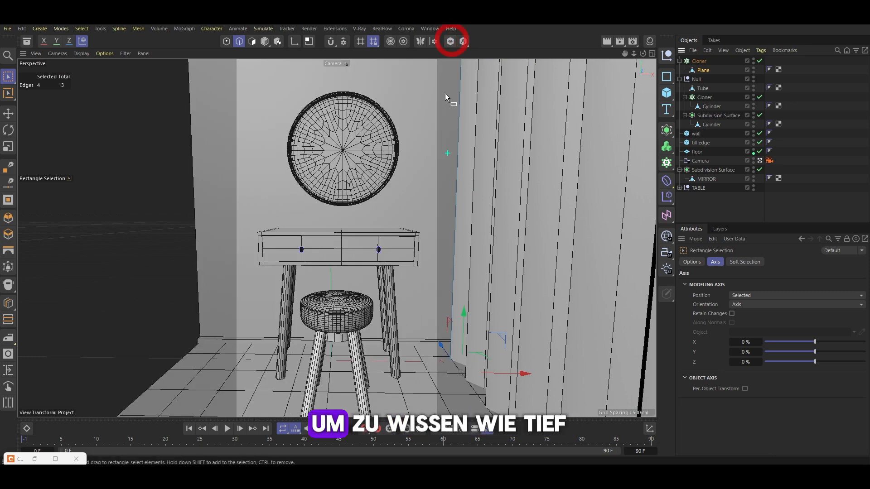
mouse_move(464, 289)
mouse_down()
mouse_move(466, 297)
mouse_move(465, 285)
mouse_up()
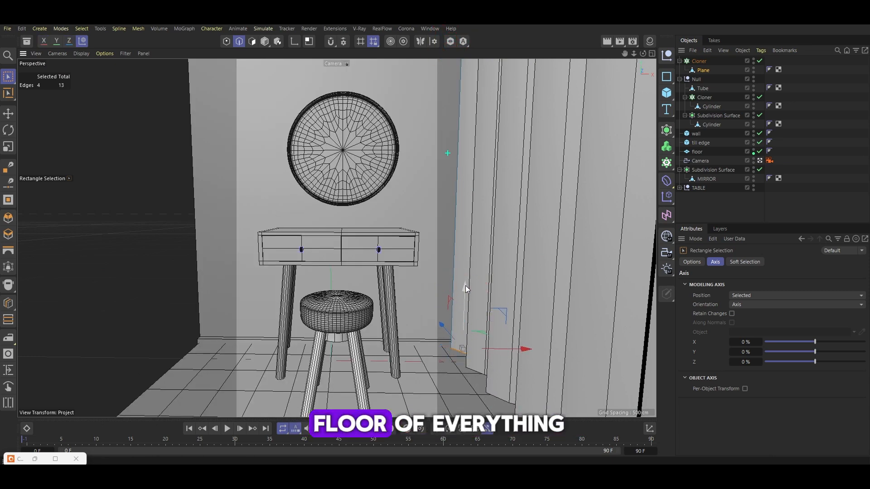
key(ctrl+z)
key(ctrl+z)
key(ctrl+z)
key(ctrl+z)
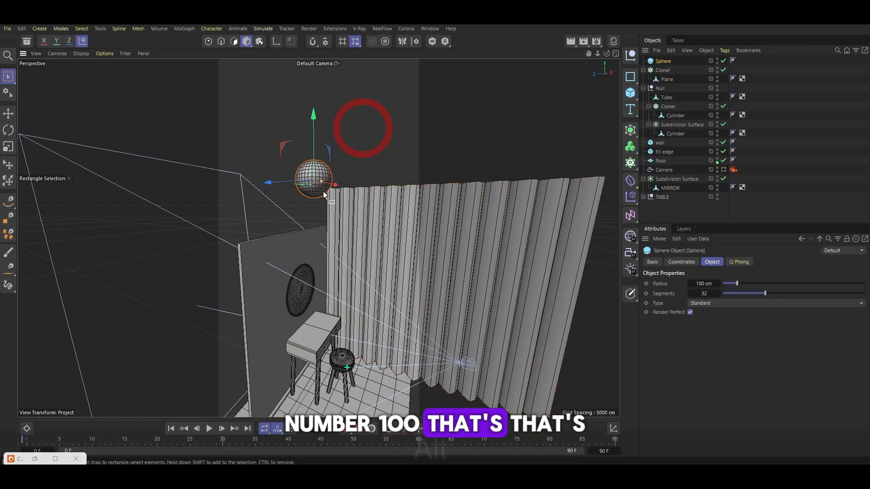
Place a sphere just above the curtain's top corner
alt+drag(323, 193, 312, 225)
drag(364, 164, 311, 164)
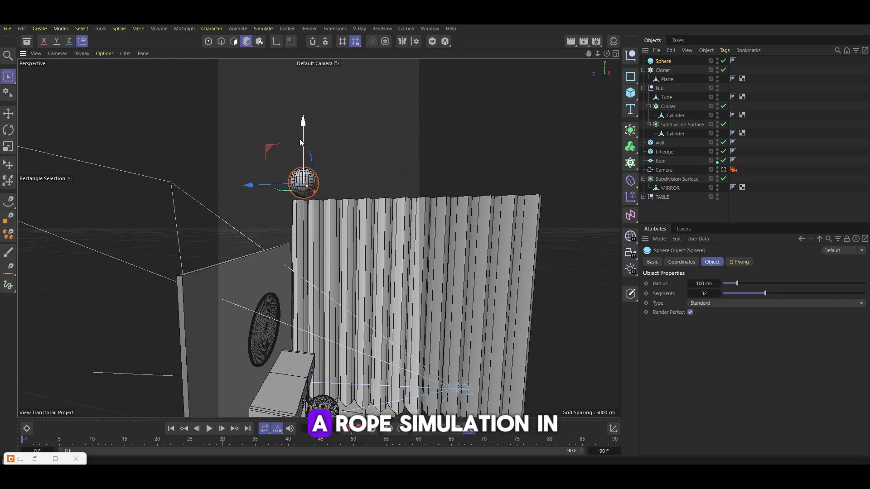
key(e)
drag(240, 184, 275, 190)
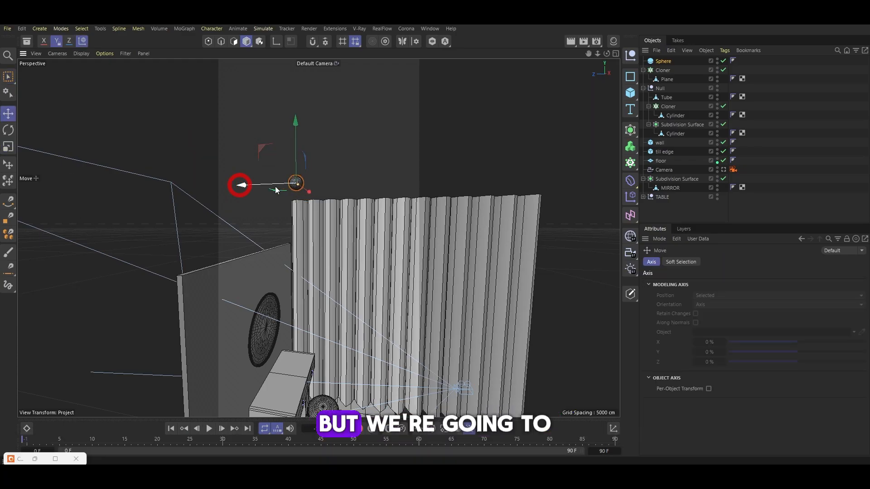
Set the sphere's segments to 3 and move it onto the curtain's top corner
click(662, 61)
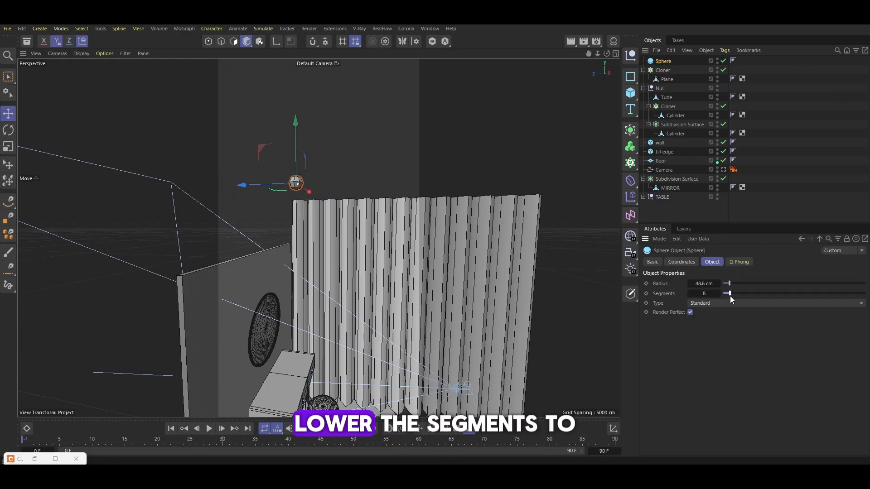
drag(724, 294, 720, 295)
scroll(291, 177, up, 3)
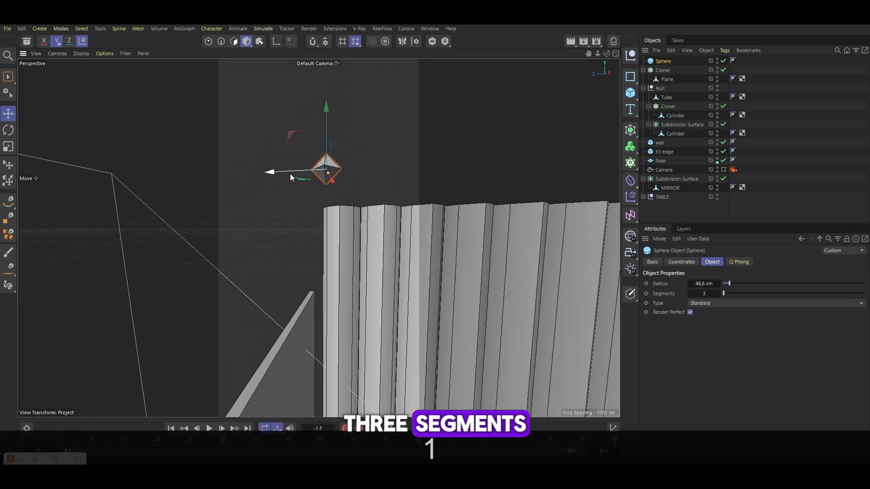
alt+drag(304, 176, 344, 172)
Clone the sphere linearly along the curtain top with P.Y 0 cm and P.Z -130 cm
click(630, 163)
alt+click(662, 182)
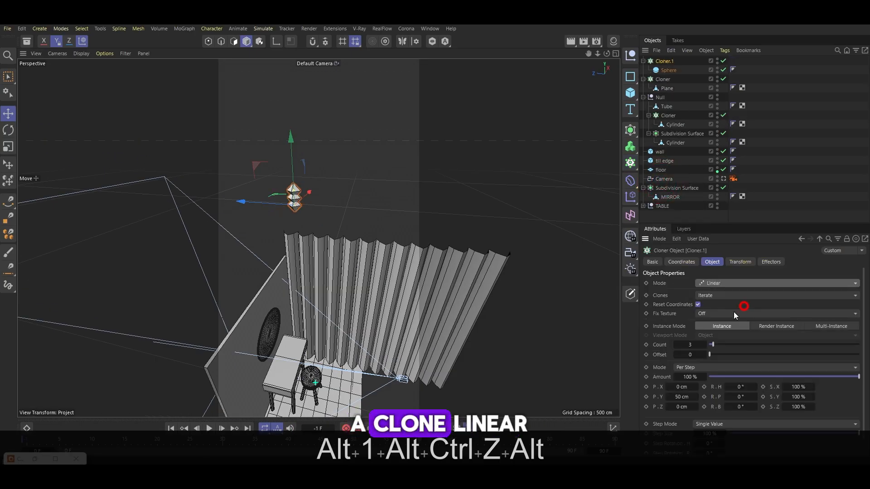
double_click(682, 397)
text(0)
double_click(683, 406)
text(-1)
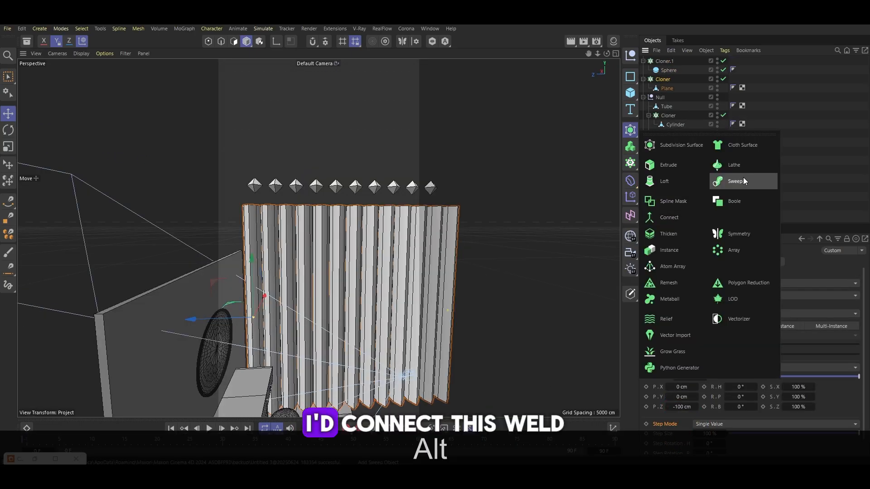
Wrap the curtain cloner in a Connect object and then in a Subdivision Surface
alt+click(743, 178)
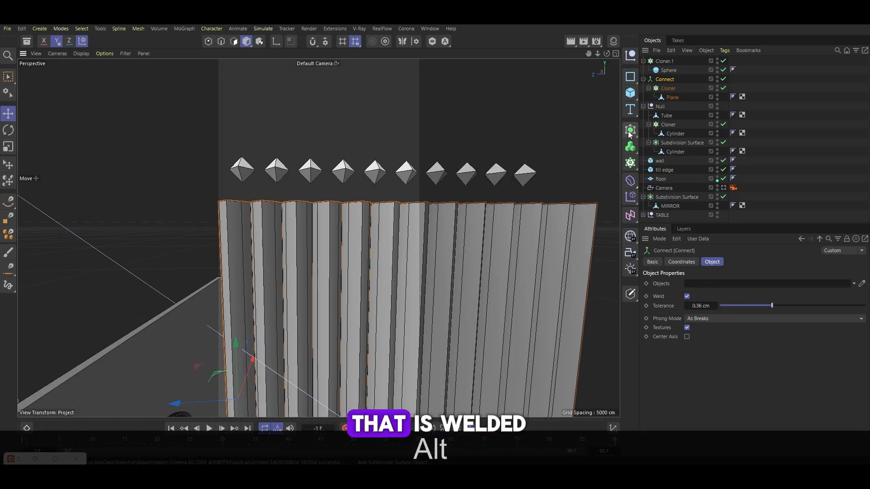
click(630, 130)
alt+click(682, 136)
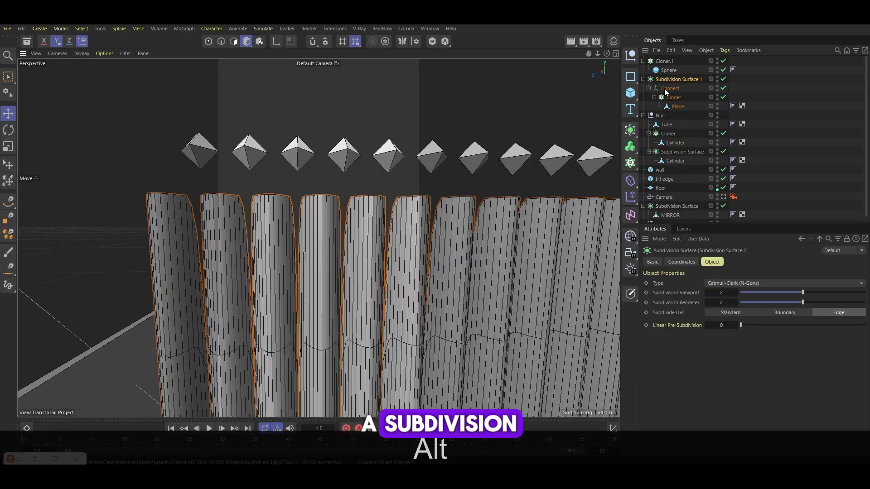
Set the Connect's weld tolerance to 4.71 cm and make the subdivided curtain editable
click(670, 88)
mouse_move(689, 306)
mouse_down()
mouse_move(707, 306)
mouse_move(689, 306)
mouse_up()
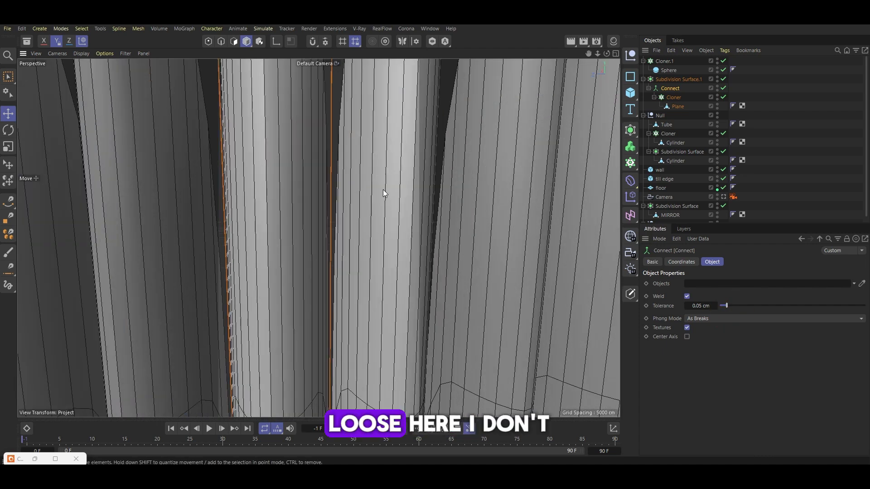
scroll(382, 189, down, 5)
alt+drag(296, 113, 367, 166)
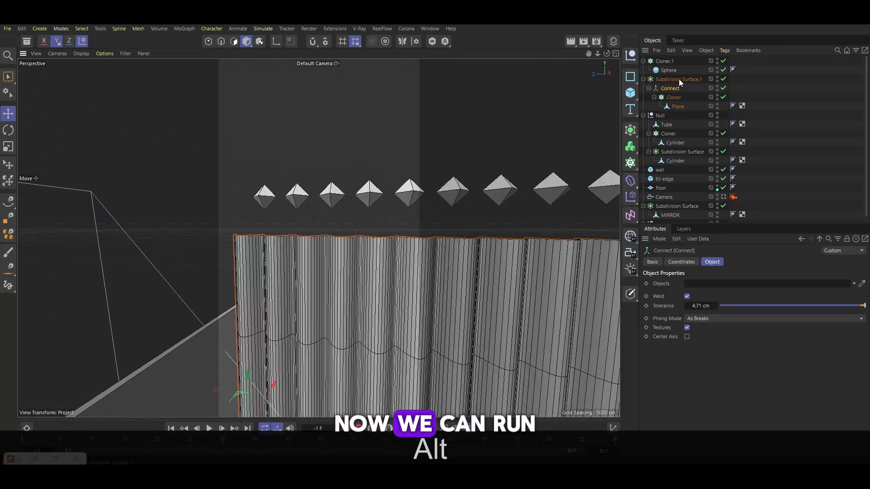
click(678, 79)
key(c)
Add a Cloth simulation tag to the curtain and enable With Pins under Mix Animation
right_click(687, 81)
mouse_move(726, 176)
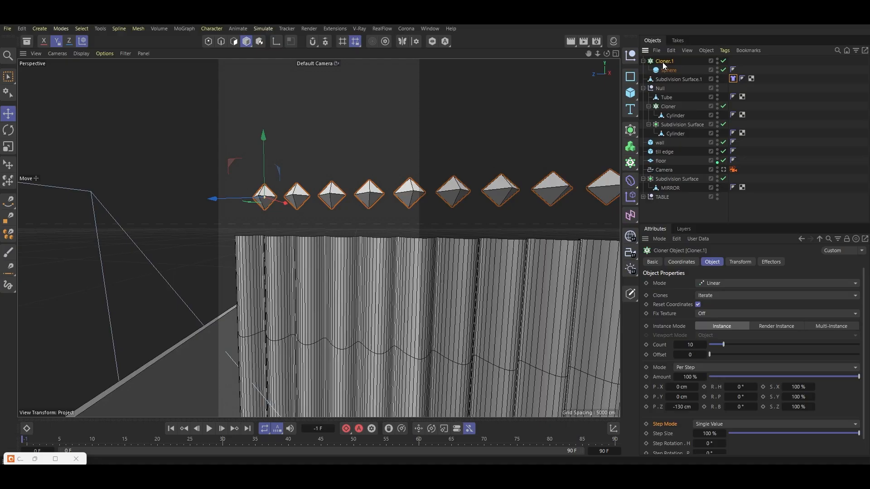
right_click(662, 61)
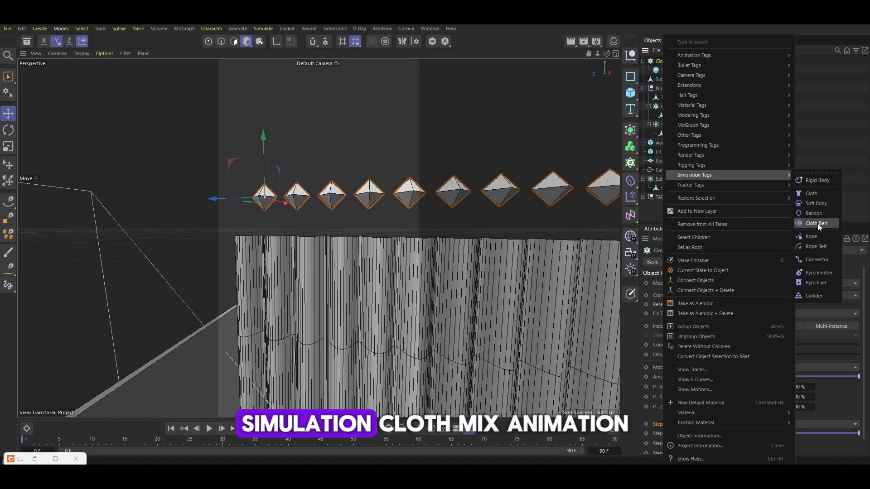
click(835, 193)
click(768, 261)
click(687, 293)
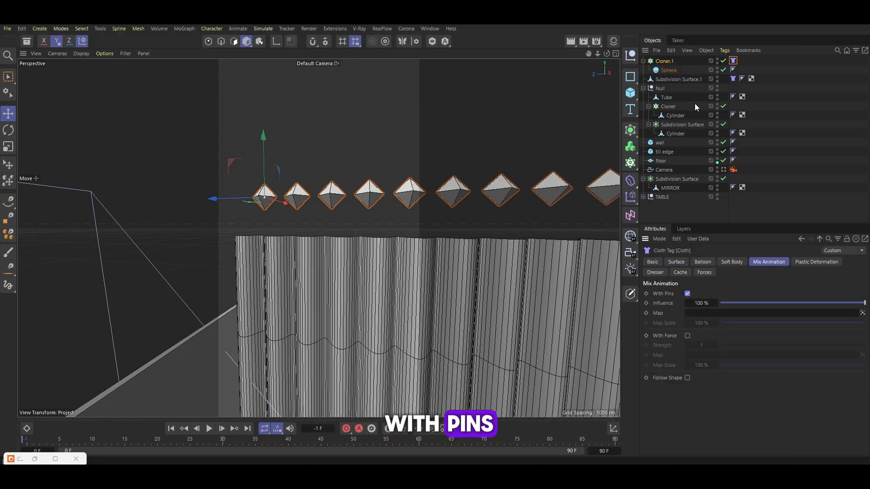
Save the scene as 24
key(ctrl+s)
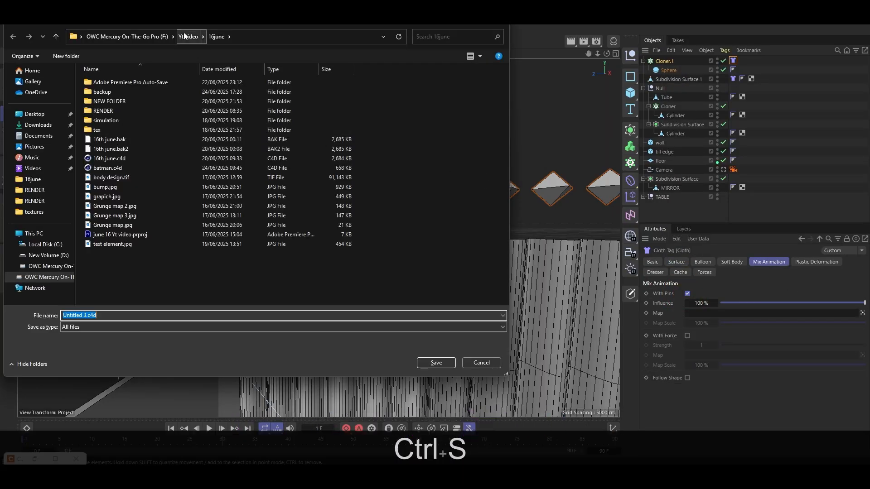
text(24)
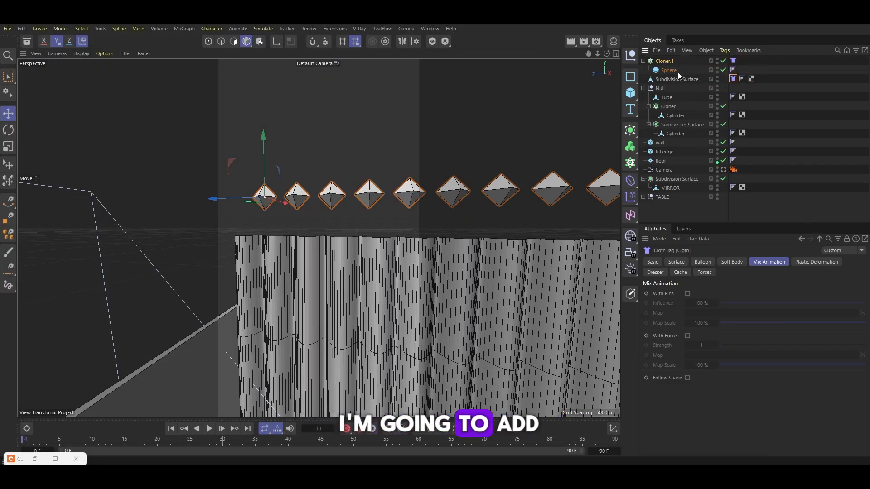
Add a Connector simulation tag to the curtain object
right_click(678, 78)
mouse_move(727, 174)
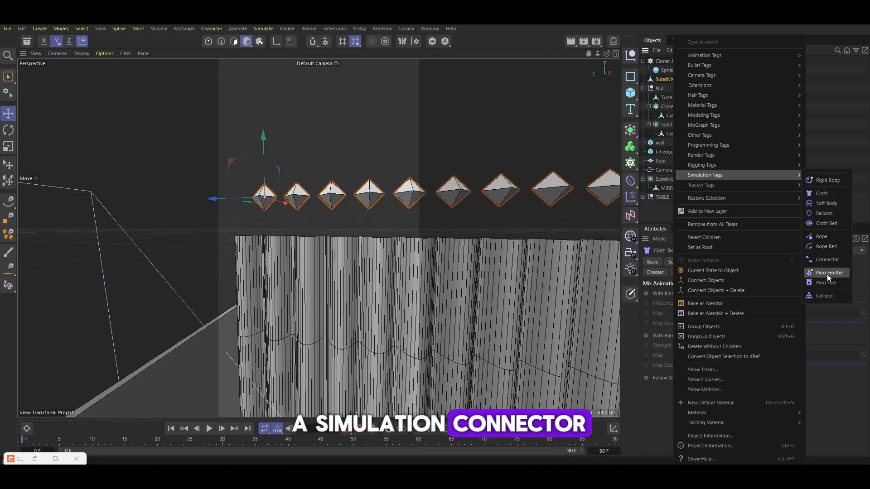
click(827, 260)
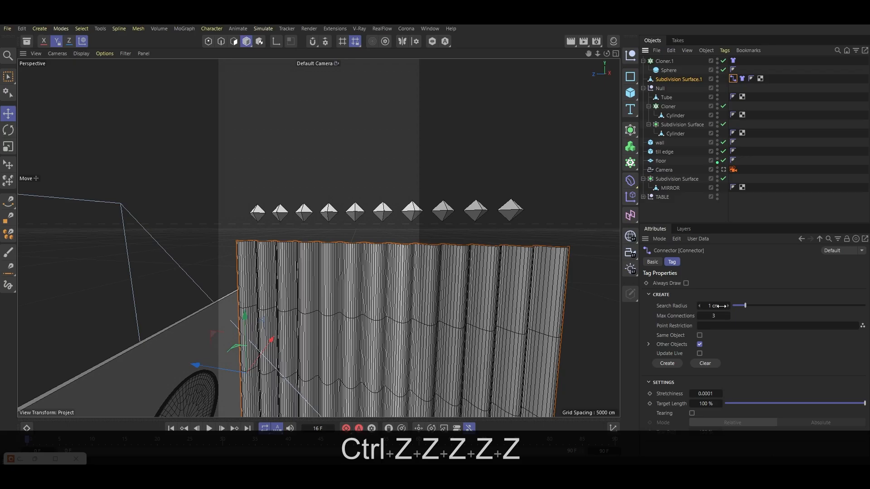
drag(719, 305, 713, 308)
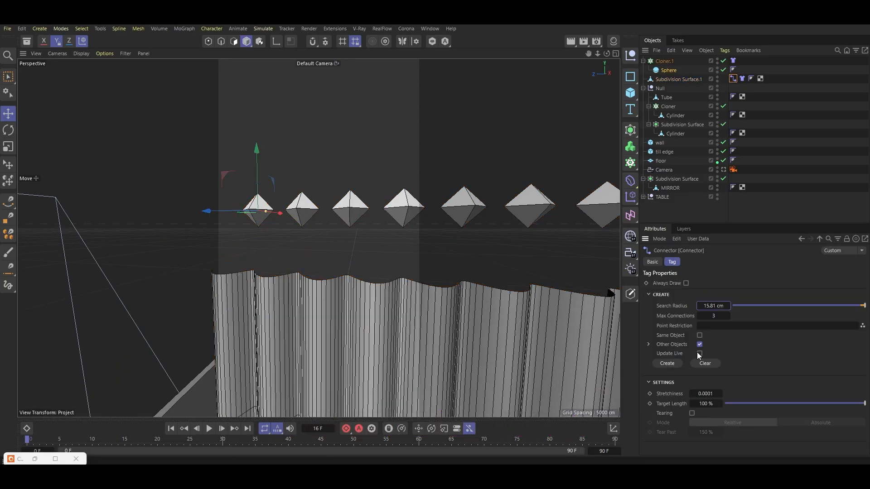
Enable Update Live on the Connector and set its search radius to 300 cm
click(699, 353)
double_click(724, 306)
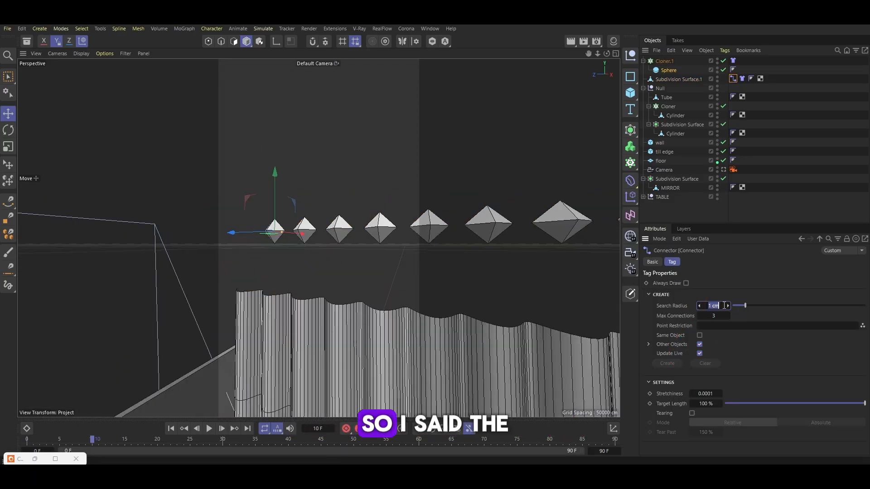
text(3)
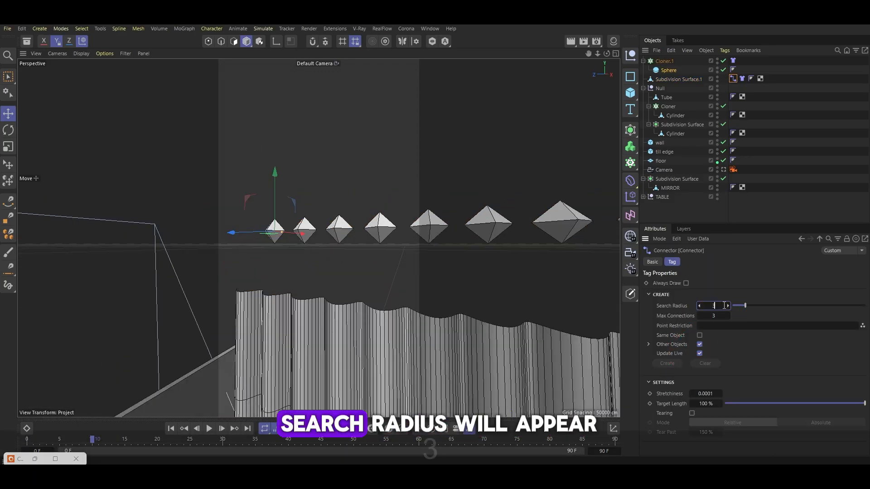
text(00)
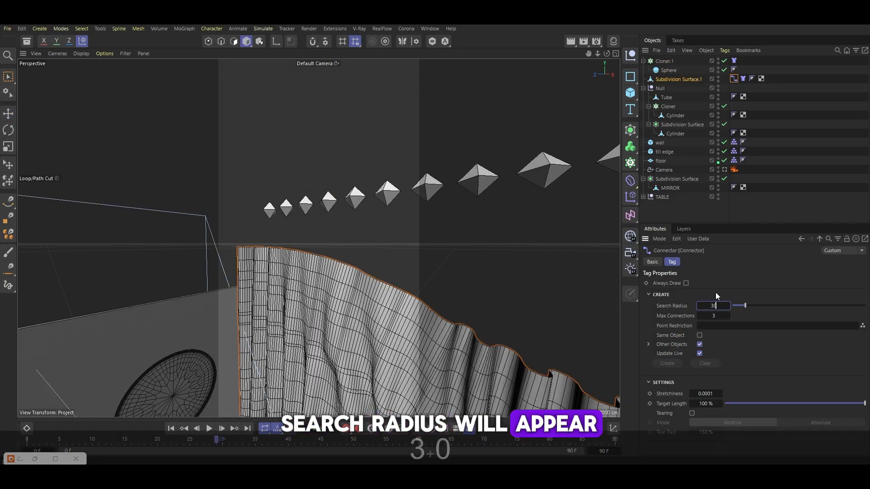
key(Return)
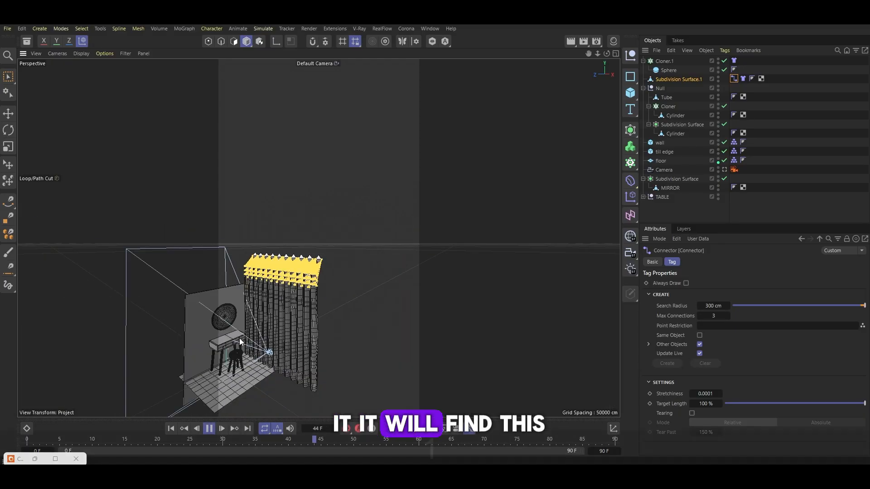
Set the Connector's search radius to 200 cm and its max connections to 1
click(742, 79)
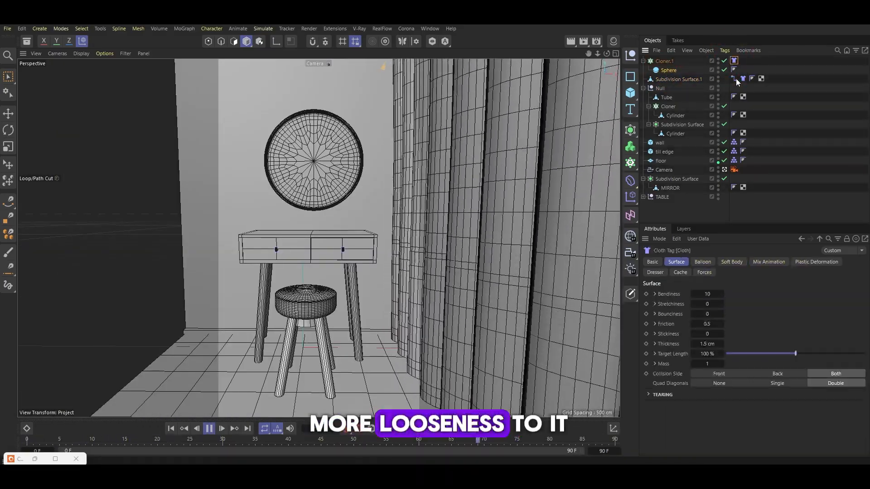
click(735, 79)
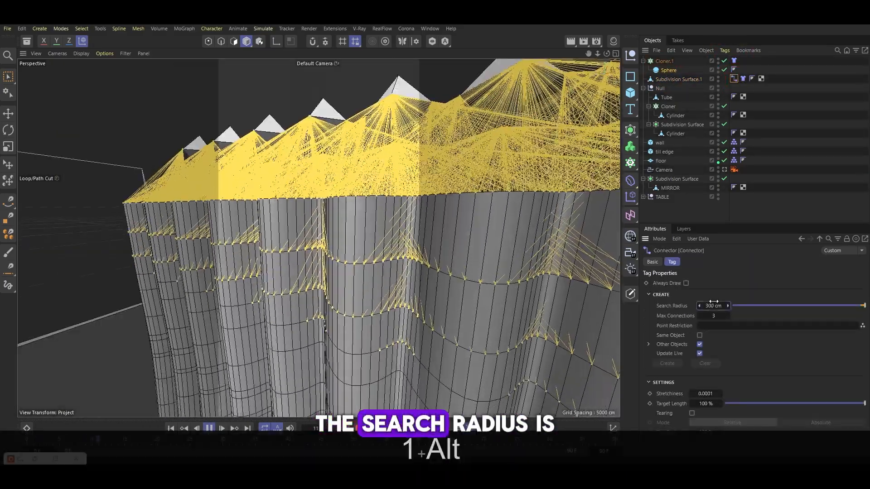
drag(723, 306, 720, 306)
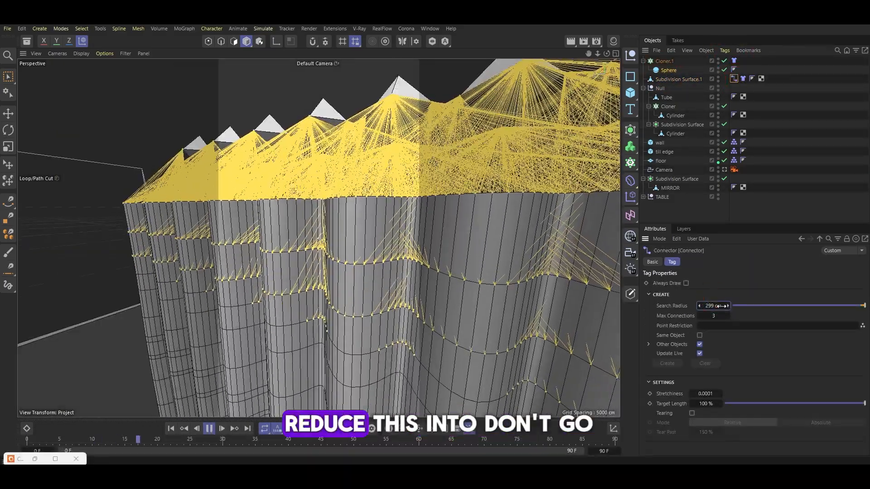
click(709, 305)
text(200)
key(Return)
click(699, 316)
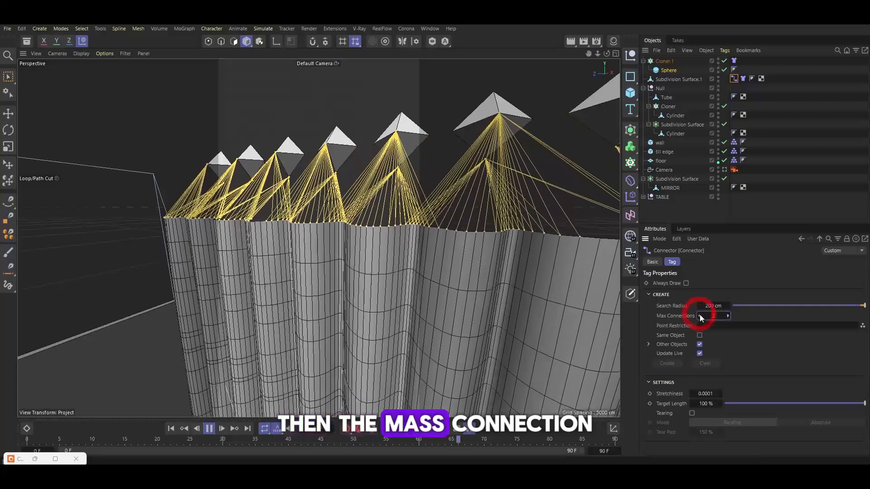
text(1)
key(Return)
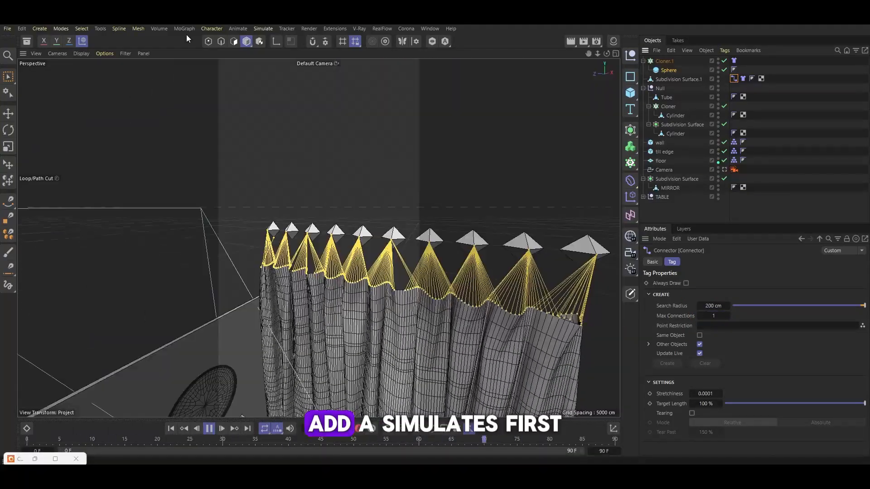
Add a Wind force to the scene
click(263, 28)
mouse_move(275, 47)
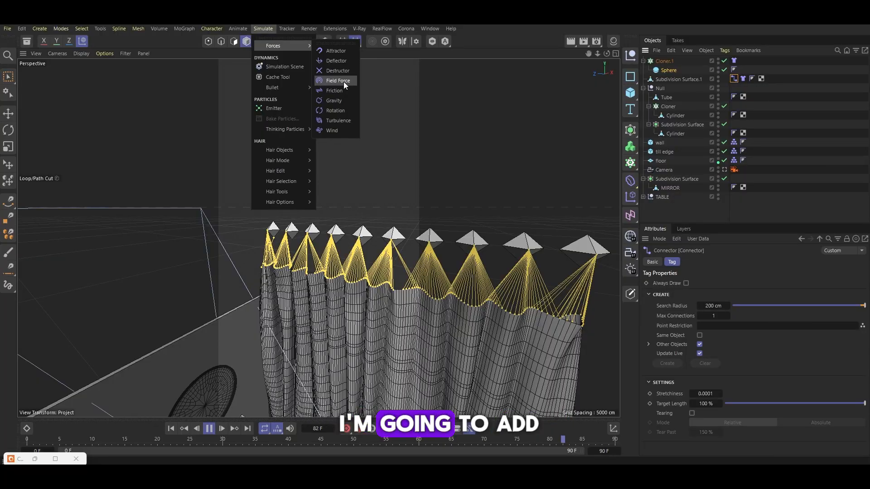
click(332, 131)
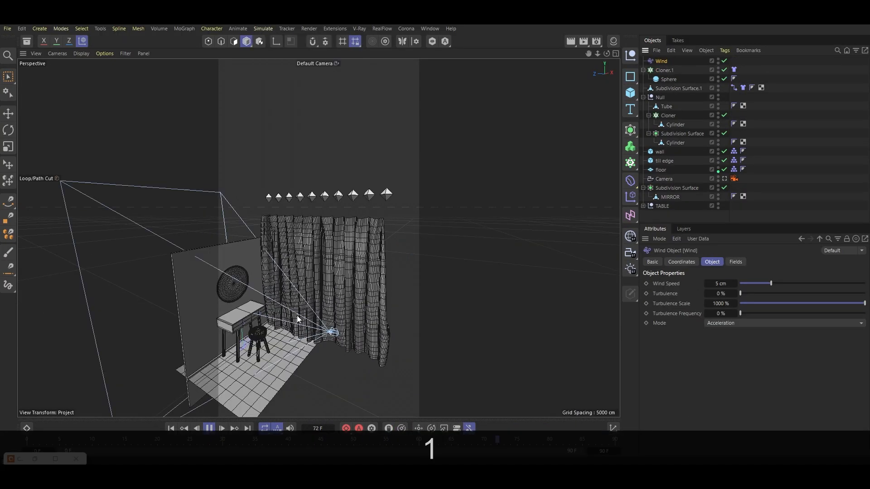
key(e)
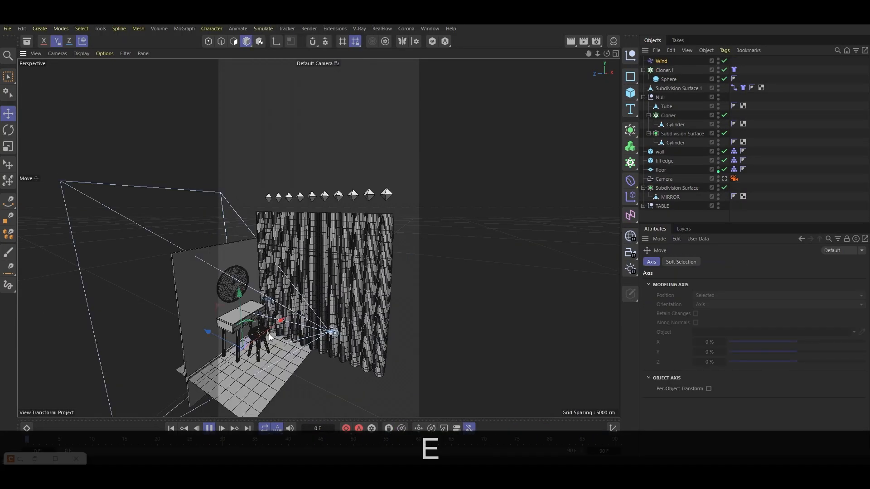
Move and rotate the Wind object so it blows toward the curtain
drag(270, 333, 278, 285)
key(r)
alt+drag(342, 289, 486, 178)
scroll(485, 331, up, 2)
key(e)
drag(534, 228, 302, 217)
scroll(307, 199, up, 3)
alt+drag(311, 180, 341, 182)
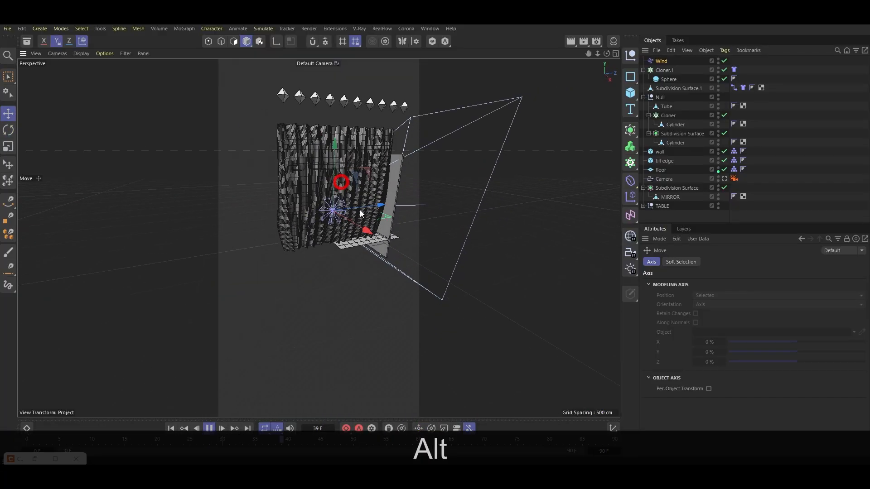
drag(361, 212, 344, 199)
key(r)
scroll(277, 168, up, 4)
drag(401, 216, 388, 220)
drag(448, 222, 523, 291)
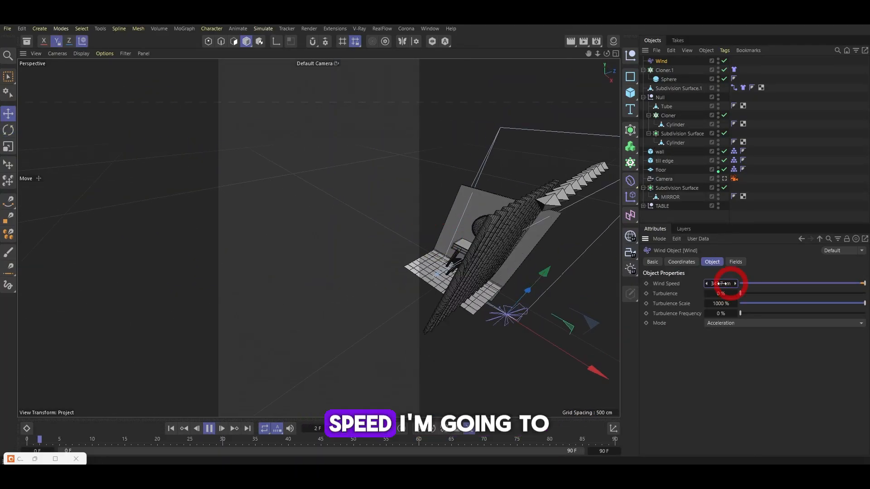
Set the wind's turbulence to about 60% and its turbulence frequency to about 38%
click(814, 293)
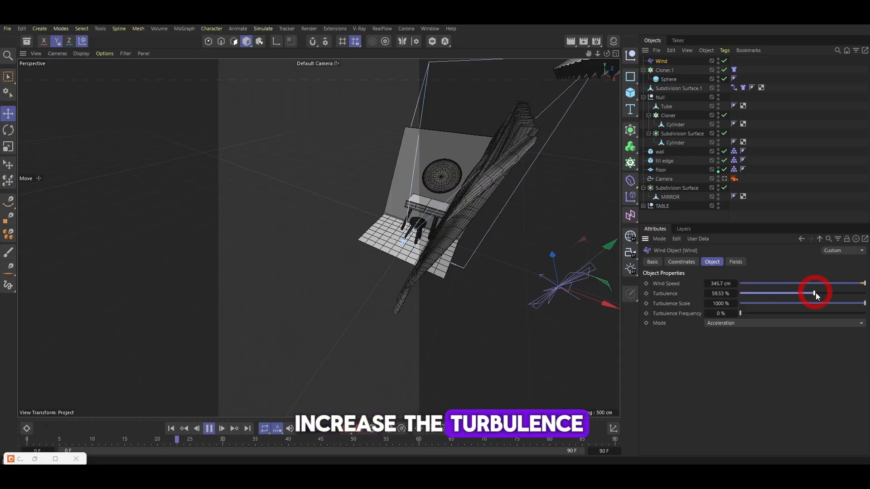
click(787, 313)
Wrap the curtain in a new Subdivision Surface and move the Connector and Cloth tags onto it
click(673, 90)
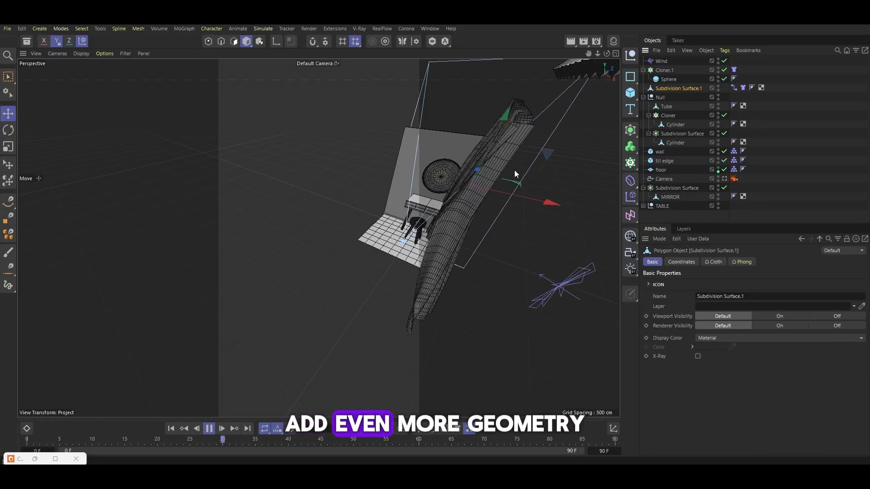
alt+click(630, 130)
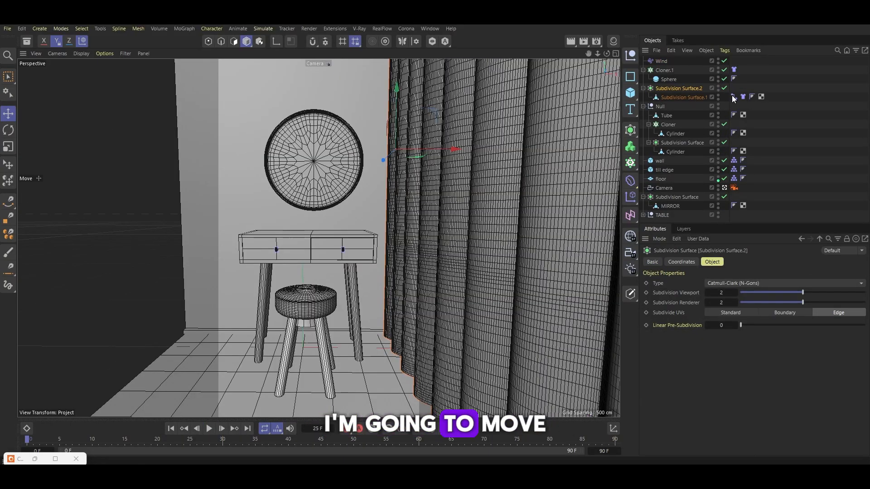
click(733, 97)
shift+click(743, 97)
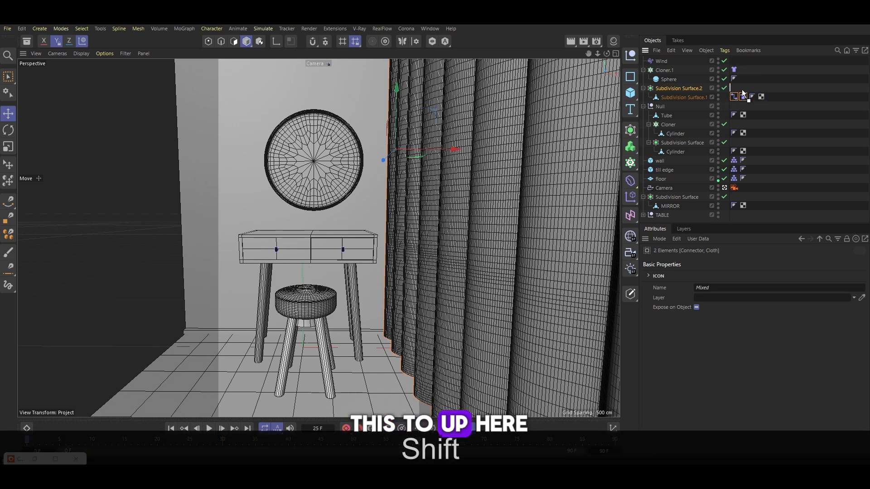
drag(738, 97, 738, 87)
Save the scene and play the cloth simulation
key(ctrl+s)
click(210, 428)
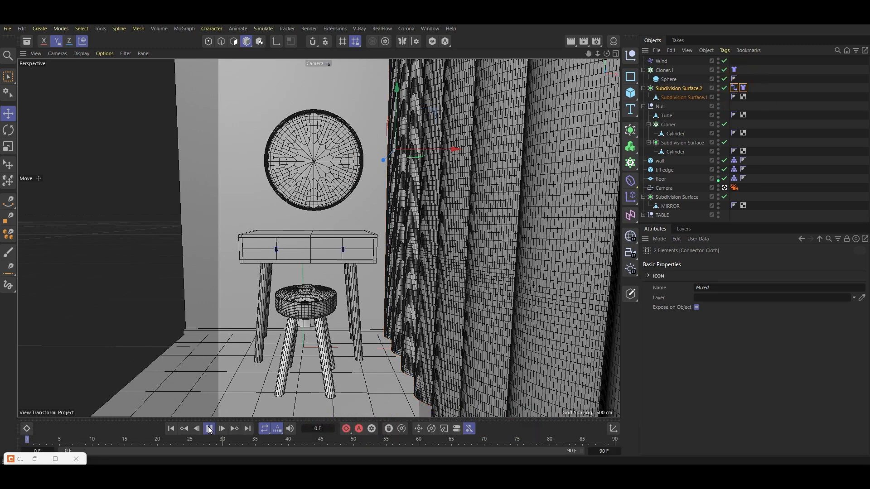
click(209, 428)
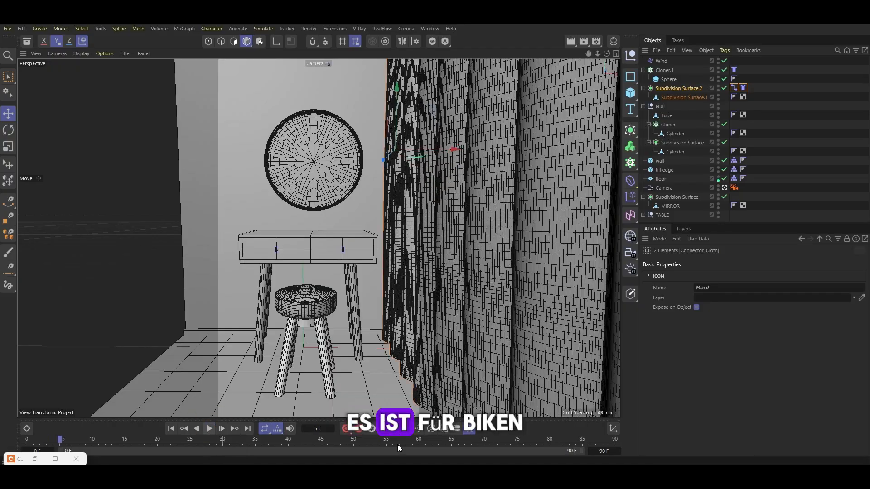
Set the new Subdivision Surface's viewport and render subdivisions to 1 and Subdivide UVs to Boundary
click(678, 89)
click(708, 293)
click(713, 312)
click(784, 313)
click(709, 303)
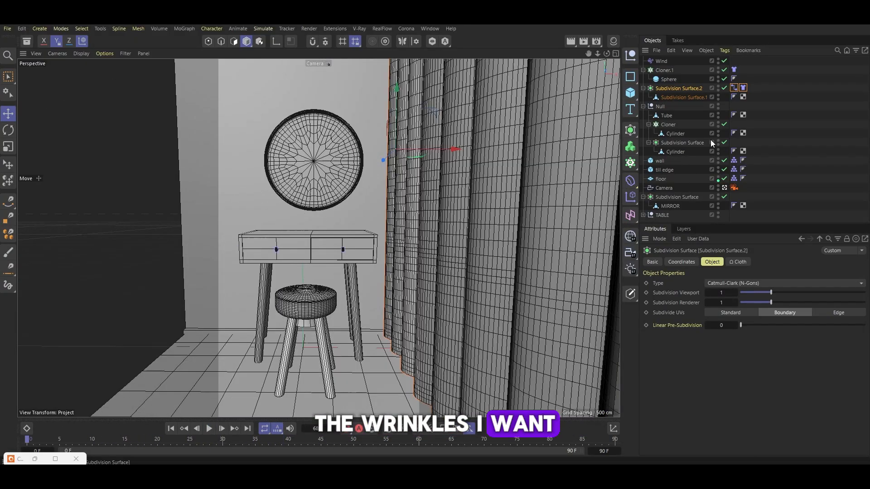
Set the wind speed to 20 cm and the camera's focal length to about 46.7 mm
click(661, 61)
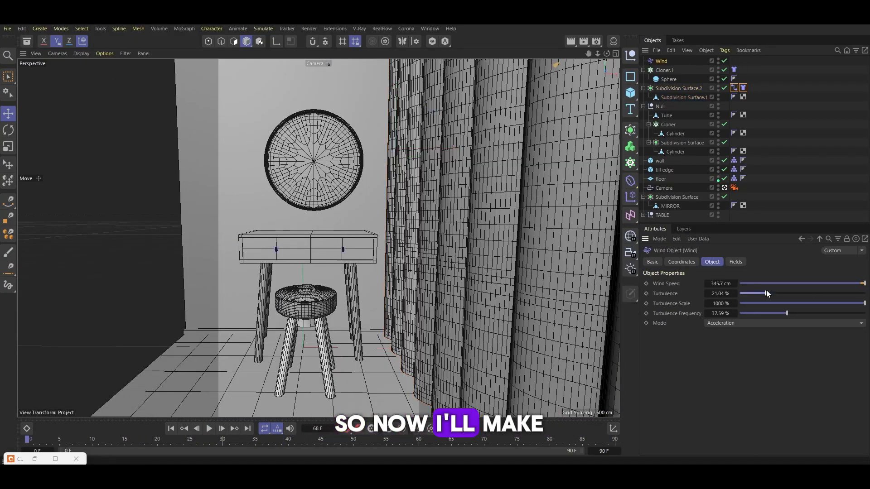
drag(825, 284, 815, 284)
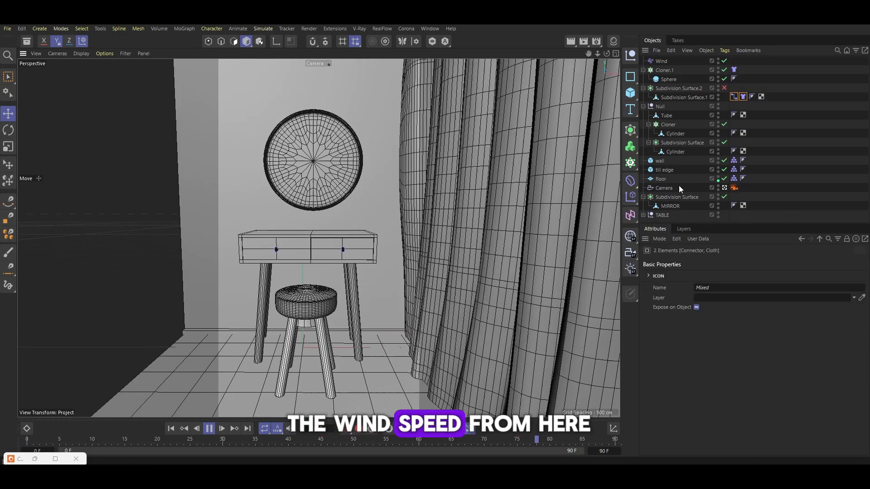
click(665, 188)
drag(731, 306, 720, 306)
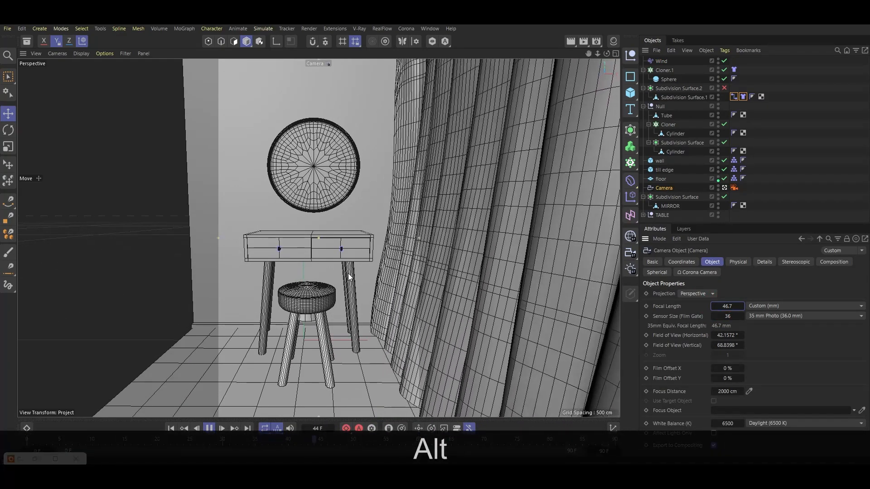
Set the cloth's initial state from the current simulation frame
click(661, 60)
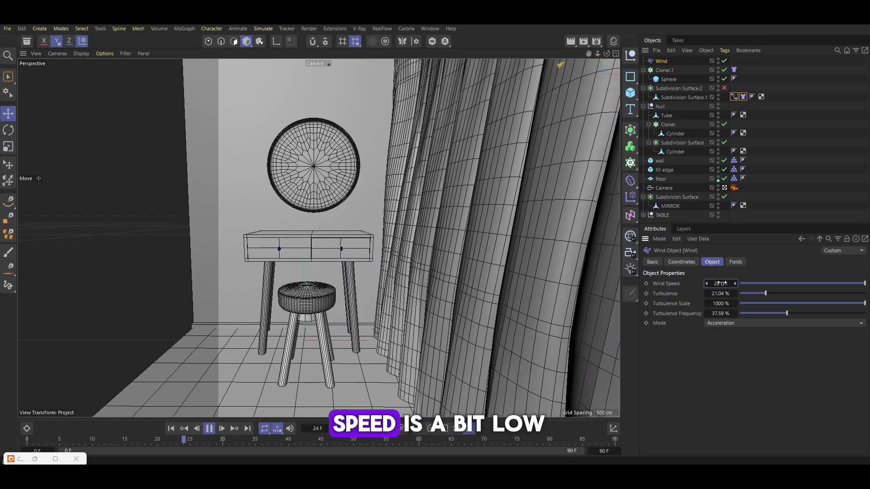
click(743, 97)
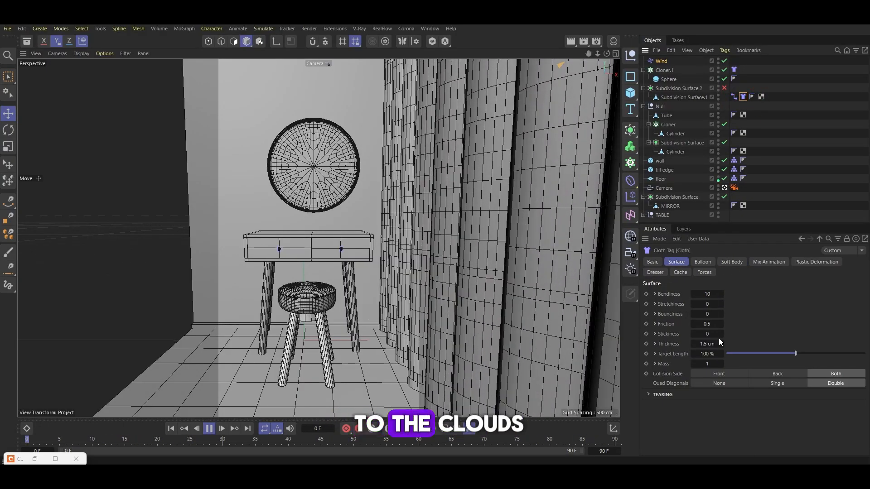
click(655, 272)
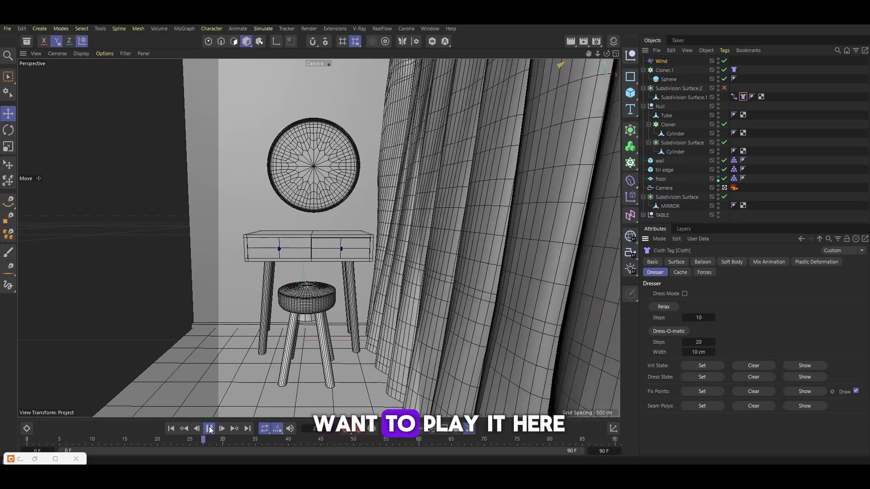
click(210, 429)
click(693, 365)
Replay the simulation from the start and save the scene
click(171, 428)
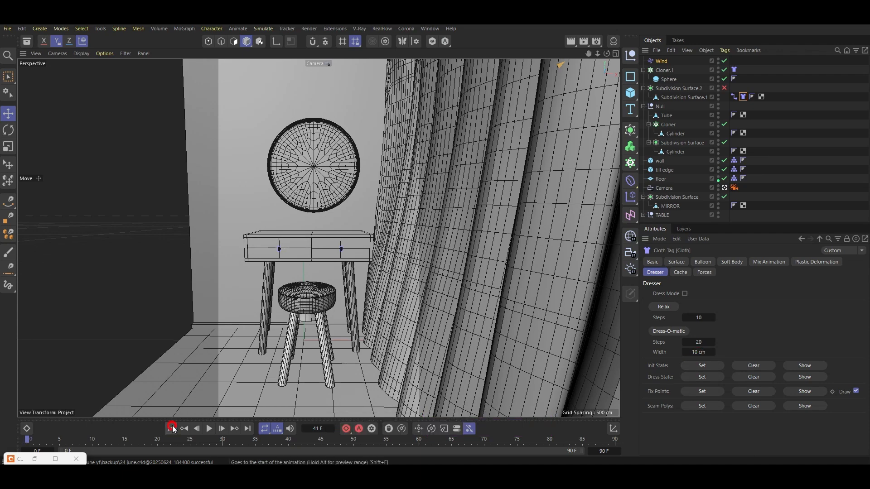
click(212, 428)
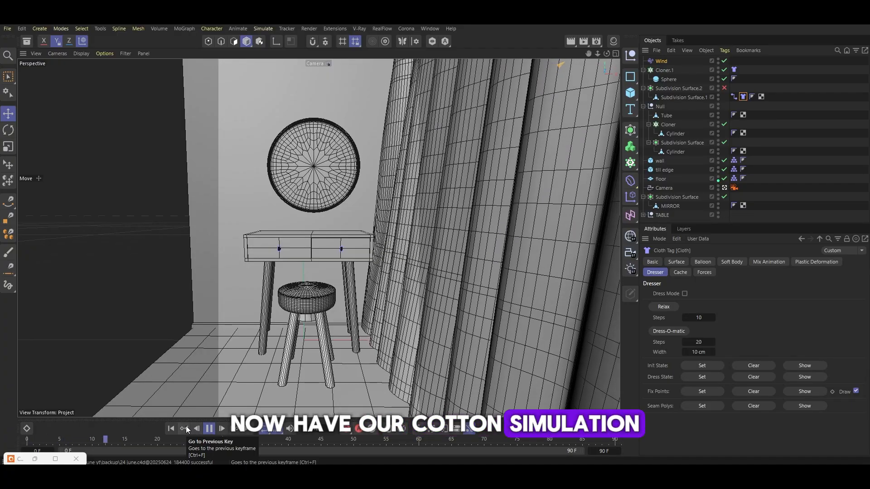
click(209, 428)
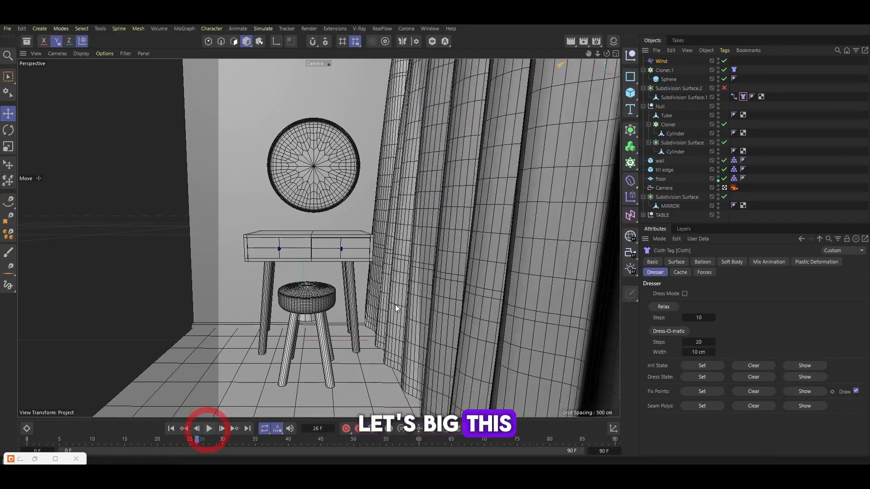
click(674, 90)
key(ctrl+s)
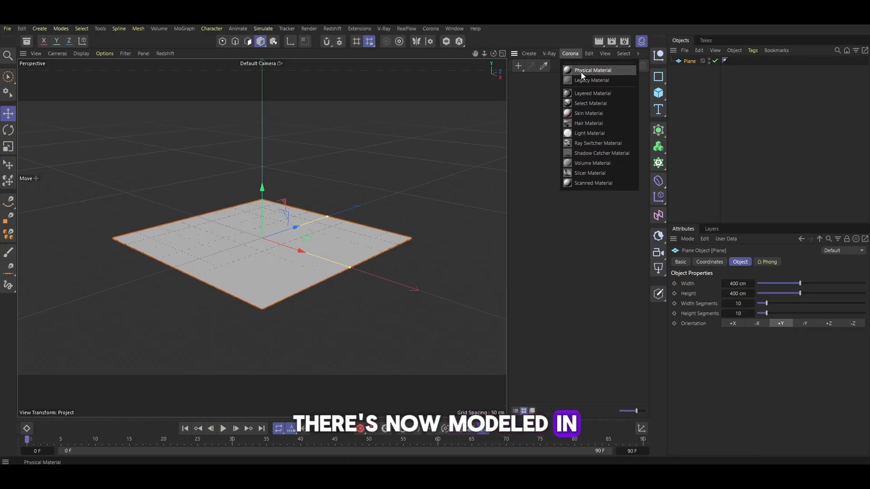
click(581, 72)
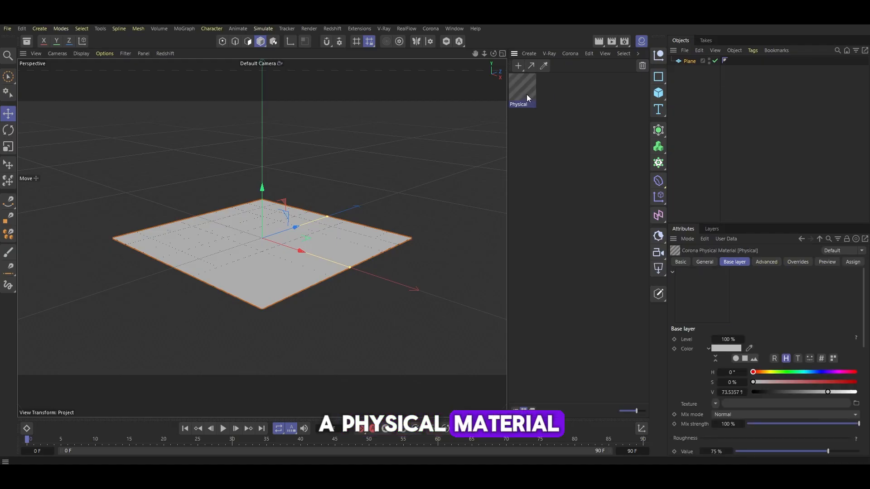
double_click(524, 92)
click(818, 187)
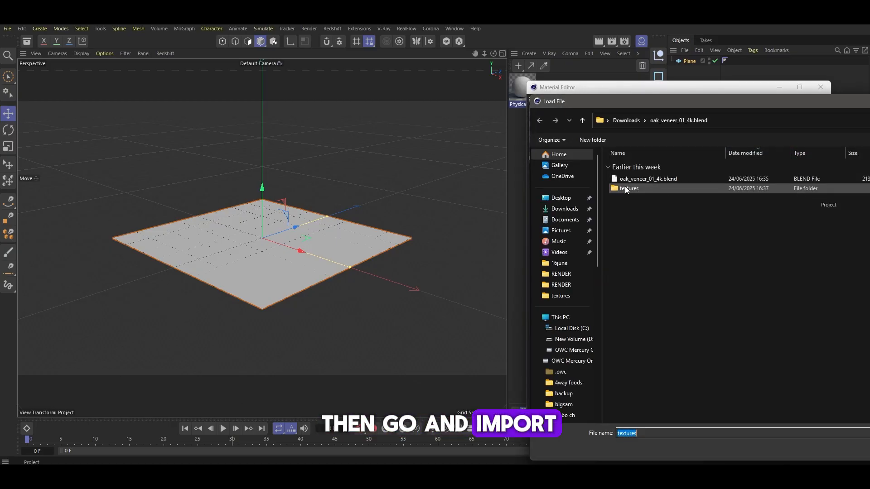
double_click(623, 187)
click(820, 87)
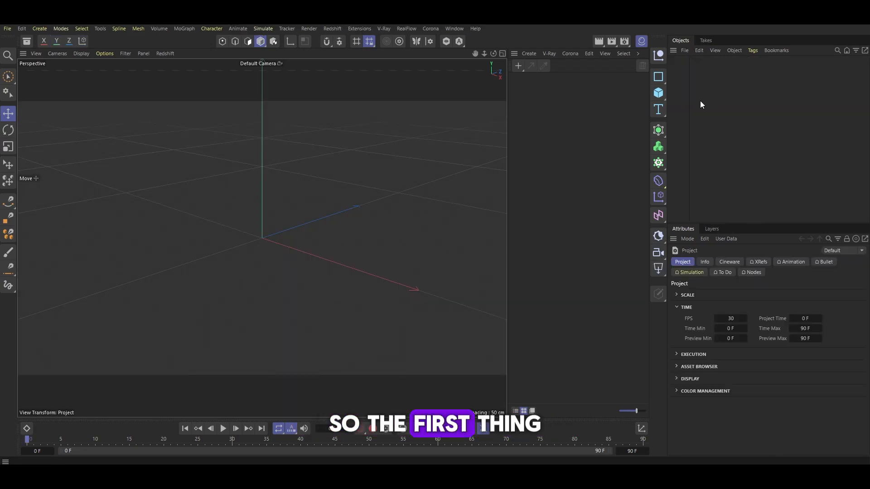
Create a Plane and a Corona Physical material
click(658, 93)
click(710, 129)
click(568, 53)
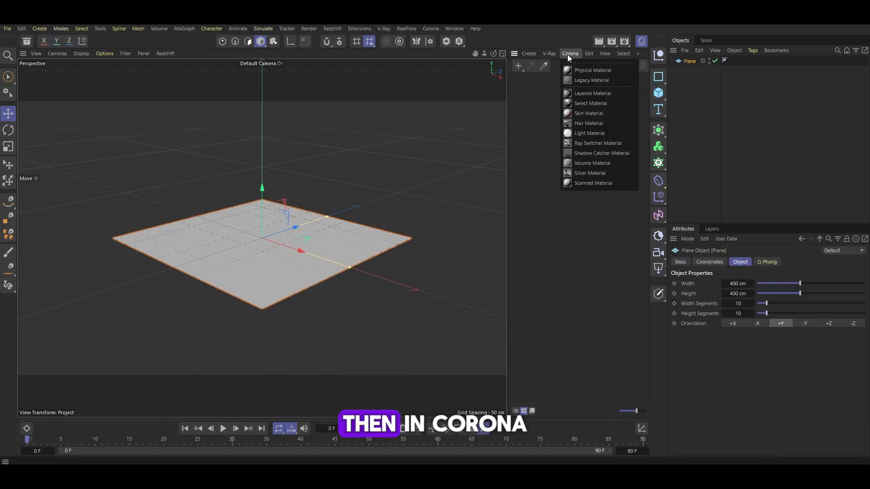
click(579, 72)
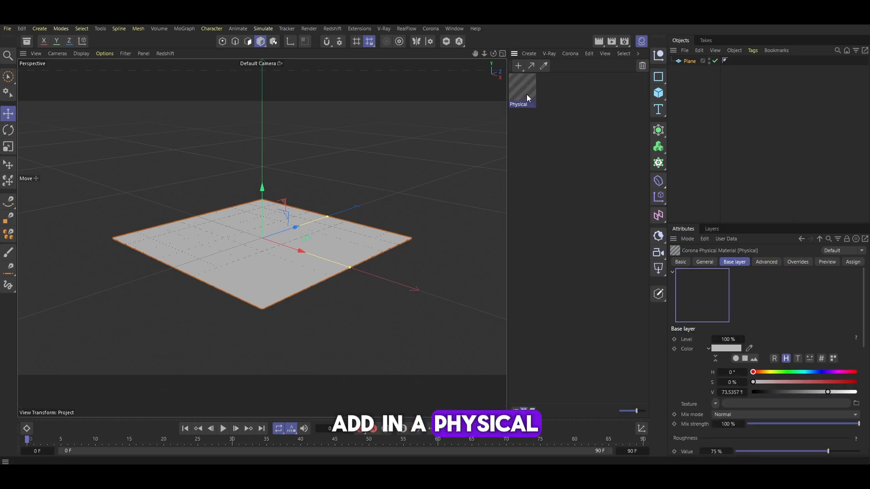
Load the reference image download (1).jpeg as the Physical material's base texture and apply the material to the plane
double_click(525, 93)
click(554, 197)
click(818, 189)
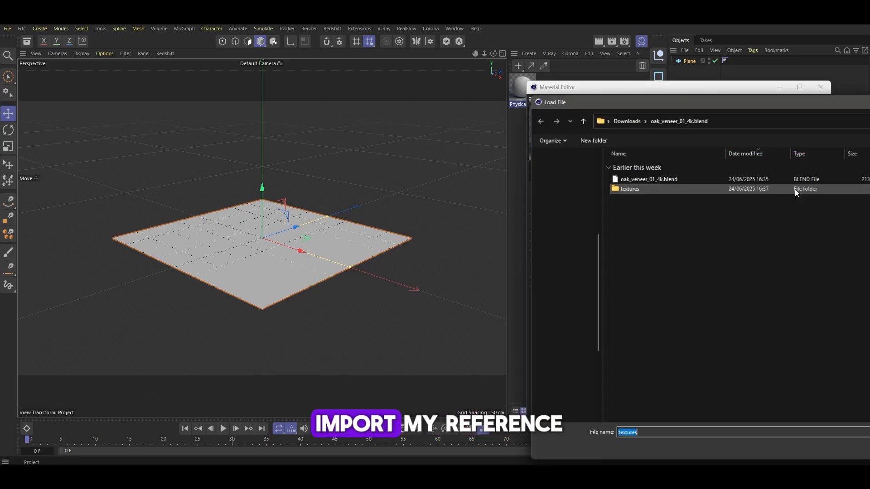
double_click(625, 189)
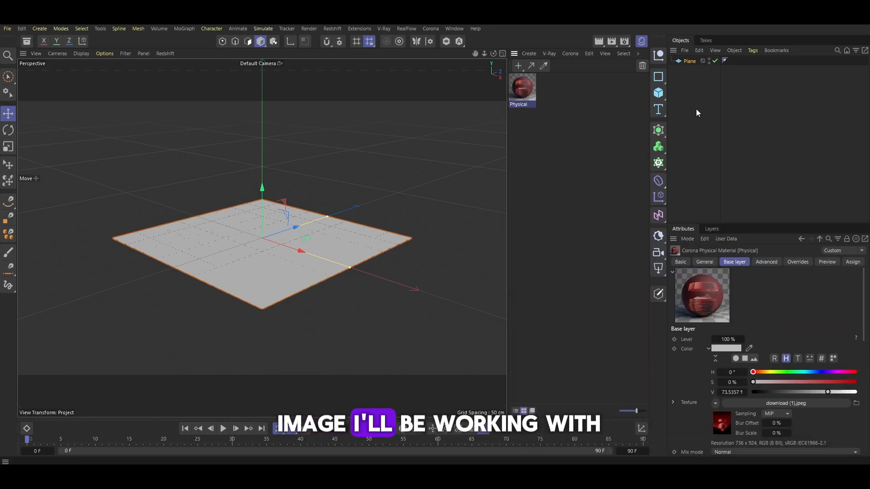
drag(526, 91, 303, 250)
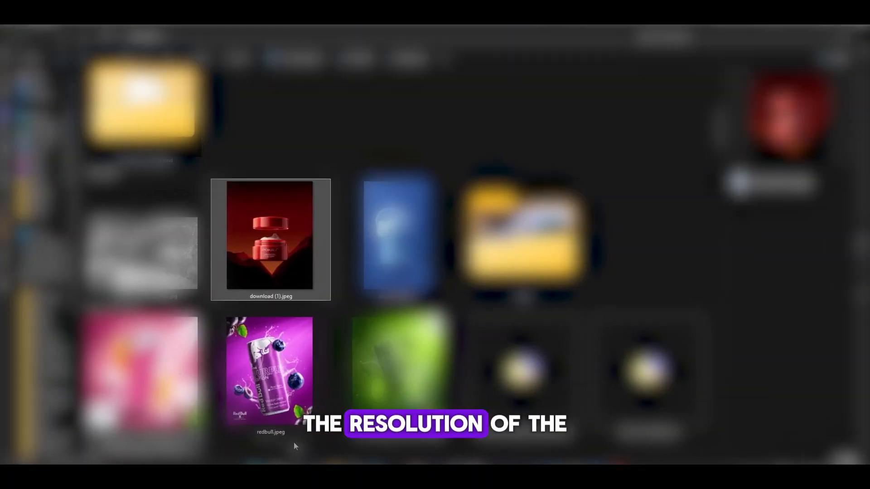
Open the reference image file's properties and inspect its details for the pixel dimensions
right_click(241, 205)
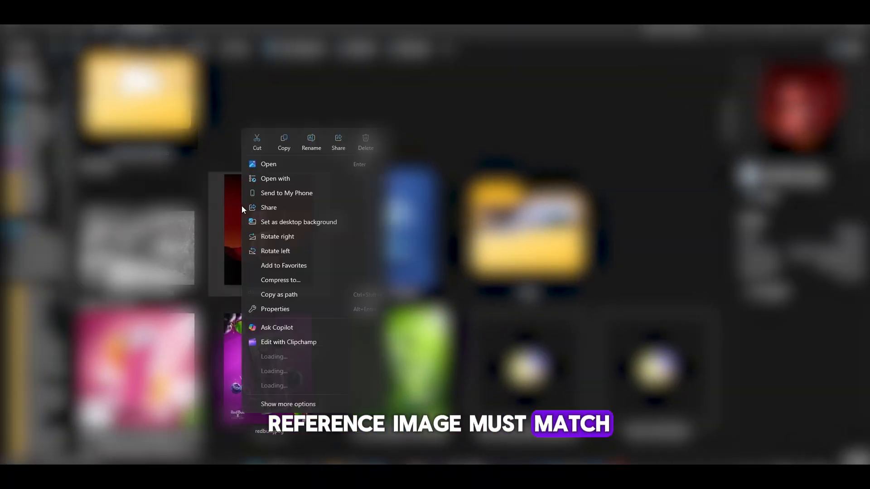
click(288, 418)
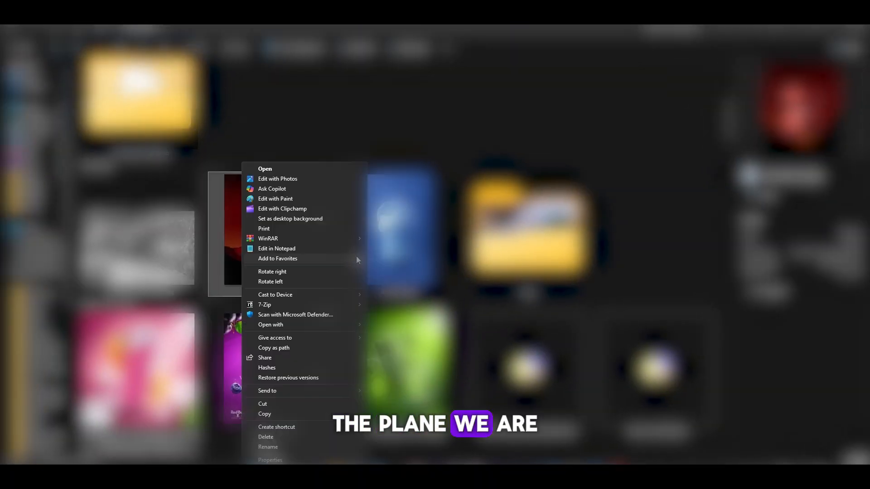
click(269, 459)
click(291, 228)
click(345, 227)
scroll(320, 326, down, 2)
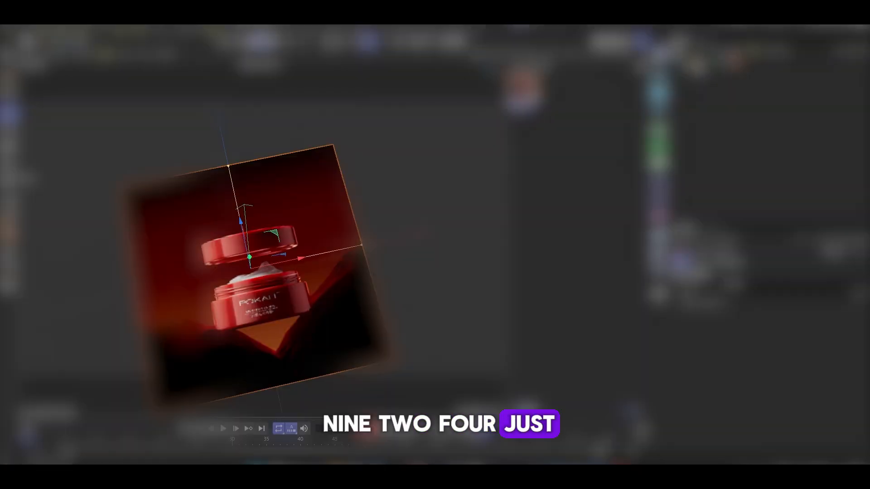
Set the plane's width to 736 cm and height to 924 cm to match the image
click(732, 284)
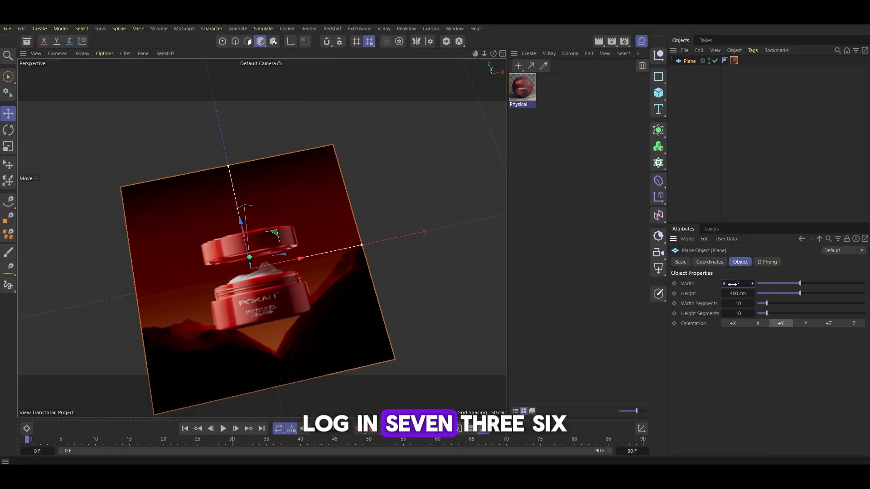
click(735, 292)
text(92)
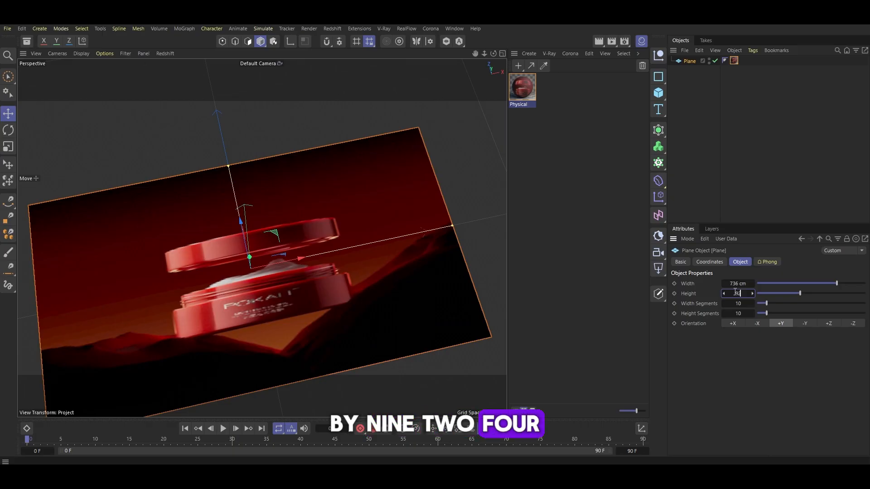
text(4)
key(Return)
Rotate the plane to stand upright and move it back slightly
key(r)
drag(229, 233, 235, 344)
key(e)
drag(233, 311, 229, 292)
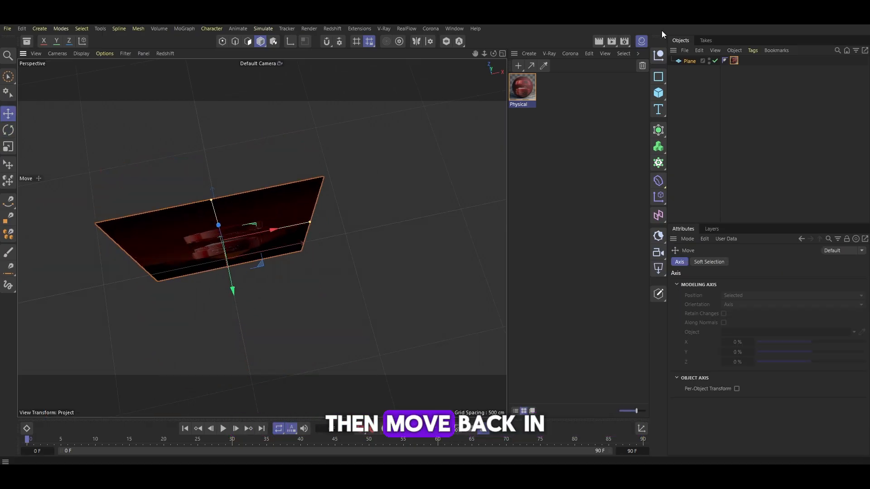
Switch to a maximized Front view and set its display to Gouraud Shading
click(638, 44)
click(643, 54)
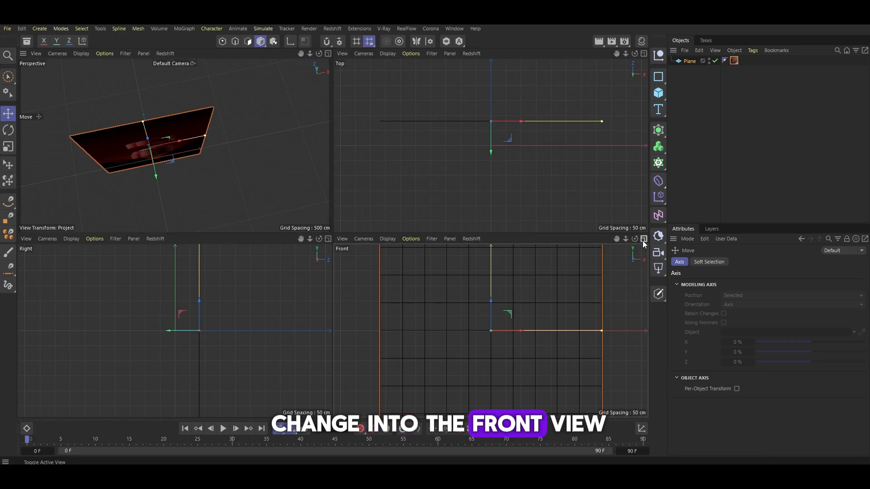
click(643, 239)
click(81, 54)
click(109, 87)
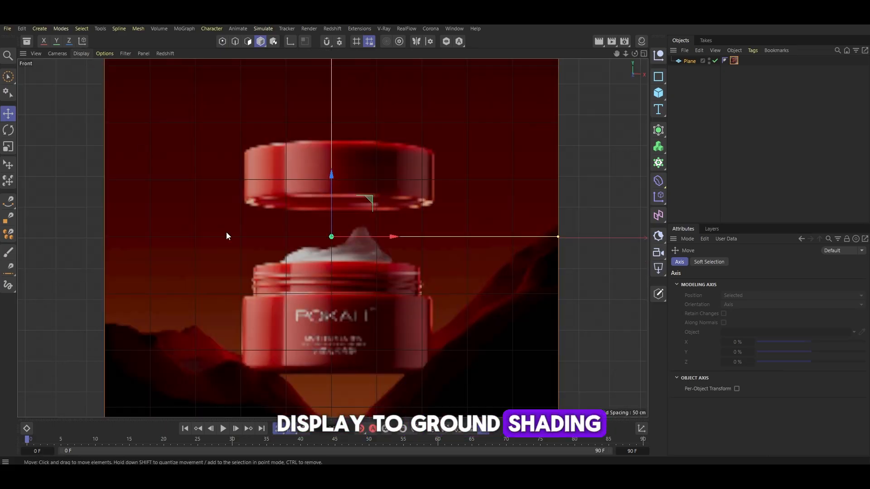
Move the reference plane up about 222 cm in the Front view
scroll(227, 233, down, 6)
scroll(279, 300, up, 5)
alt+middle_drag(261, 123, 353, 215)
drag(329, 179, 329, 67)
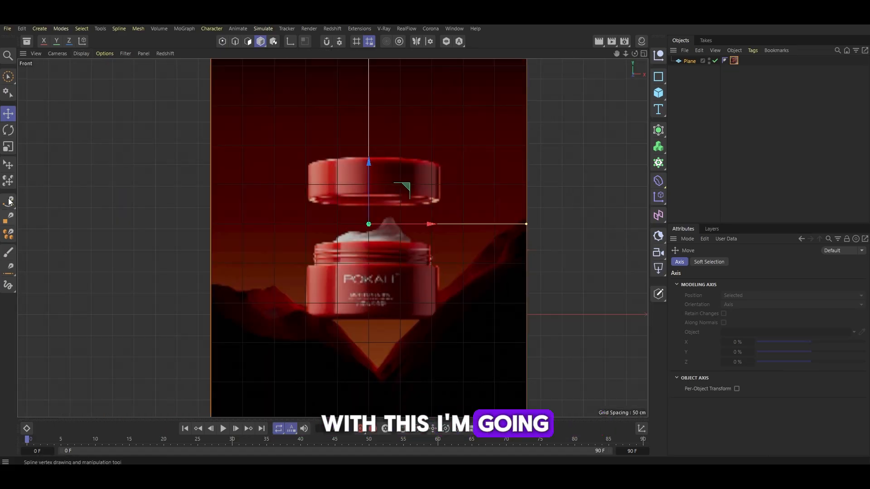
Trace the jar's half profile with the Spline Pen along its base, side wall, shoulder and neck
click(9, 201)
scroll(519, 330, up, 2)
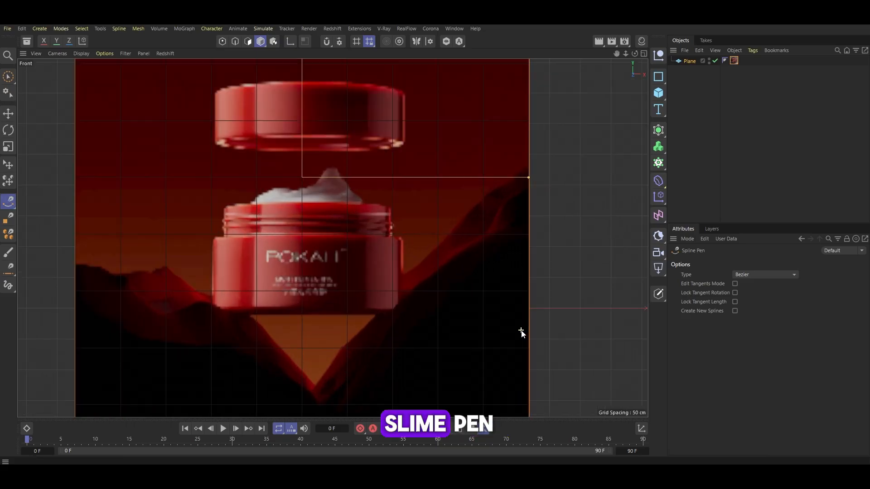
scroll(420, 299, up, 5)
click(240, 313)
drag(412, 313, 421, 314)
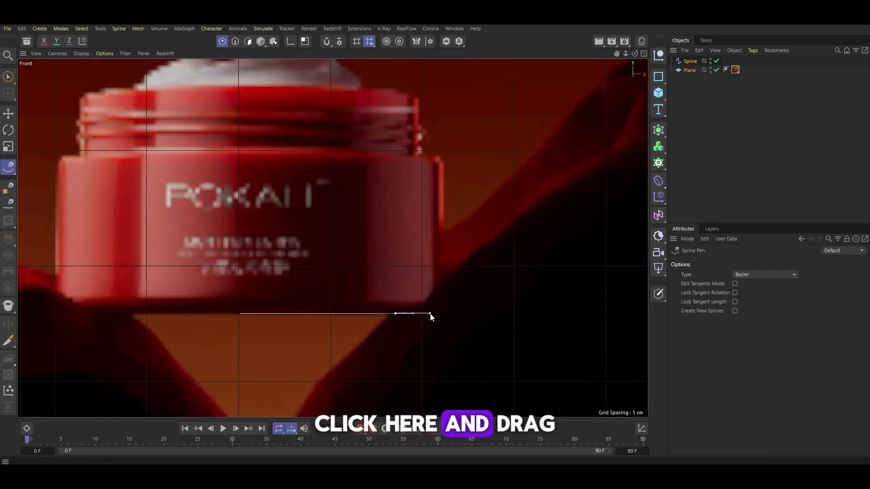
drag(431, 292, 431, 255)
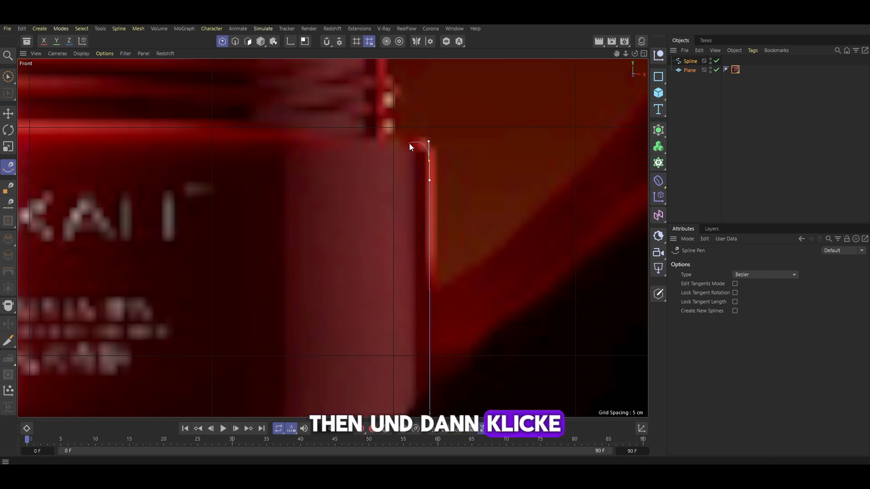
drag(409, 144, 401, 142)
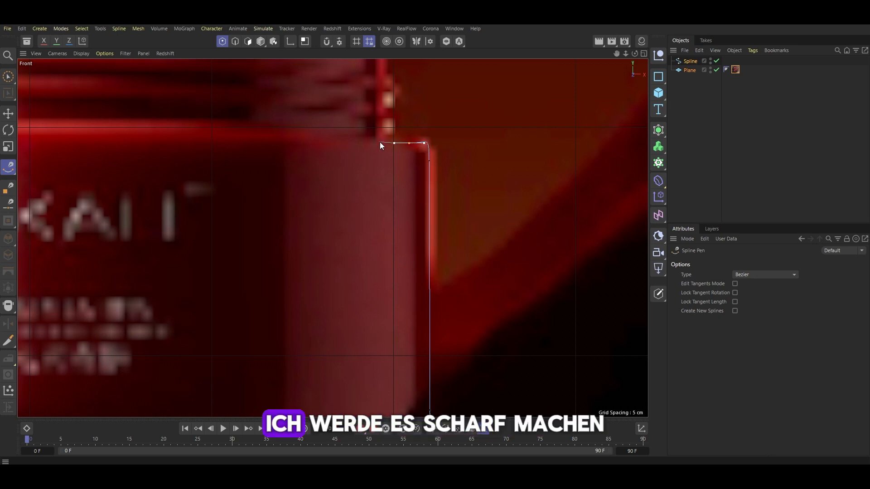
drag(379, 143, 375, 142)
alt+middle_drag(382, 70, 380, 156)
click(381, 111)
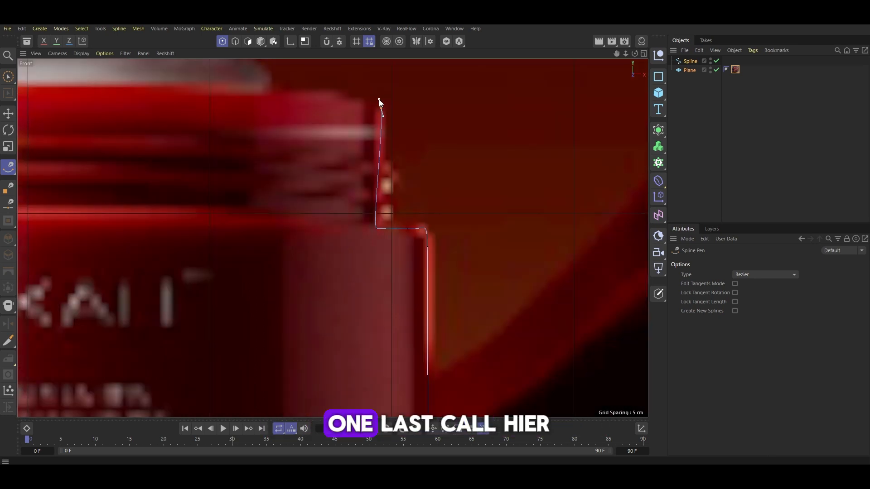
key(Escape)
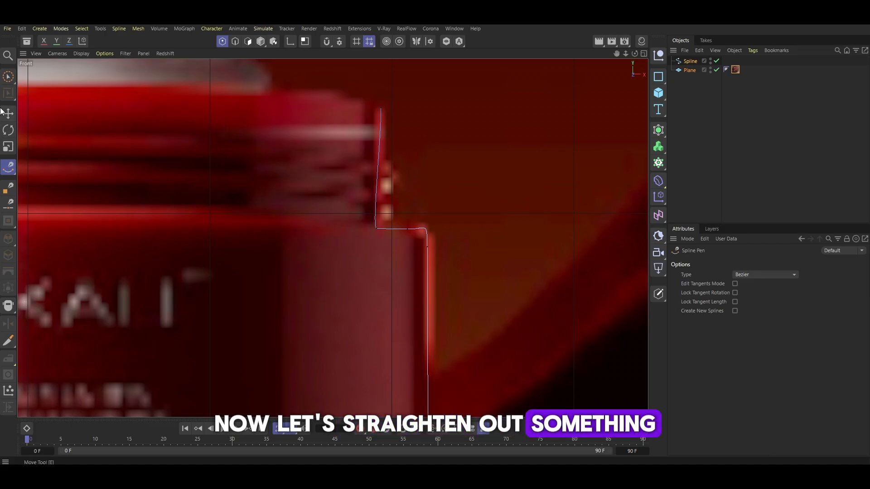
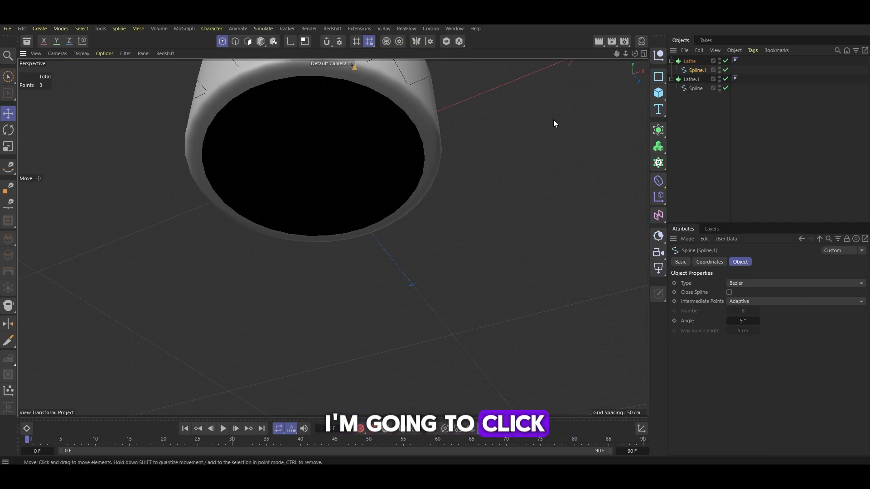
Select the jar body's spline and switch the perspective view display to Gouraud Shading (Lines)
click(696, 88)
drag(316, 167, 444, 231)
scroll(444, 231, down, 3)
alt+middle_drag(377, 158, 377, 224)
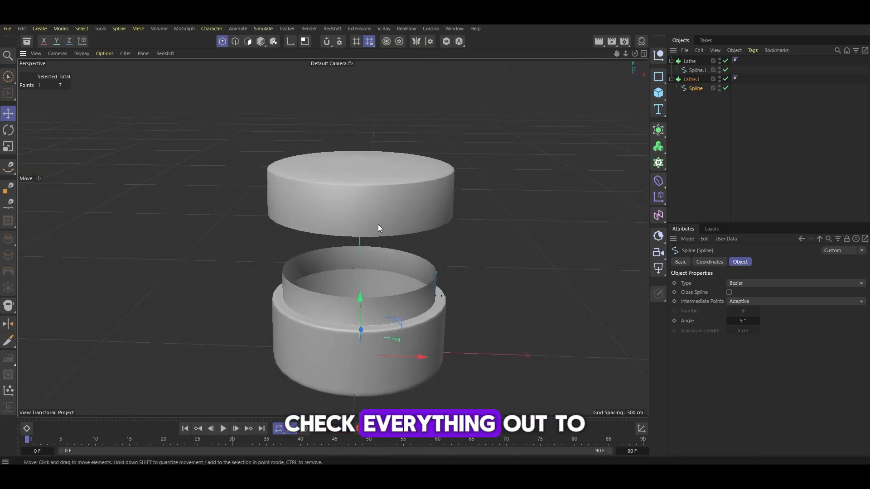
alt+drag(363, 162, 261, 145)
click(82, 53)
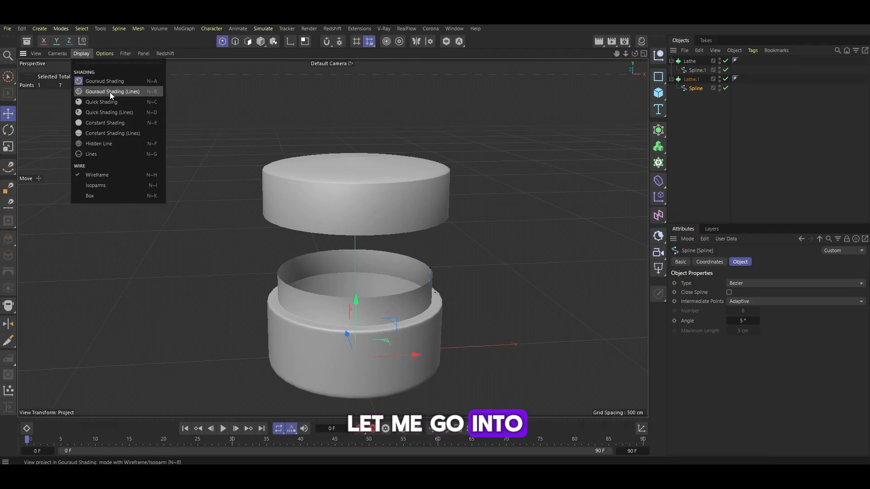
click(110, 91)
mouse_move(286, 241)
alt+mouse_down()
mouse_move(292, 286)
mouse_move(324, 360)
alt+mouse_up()
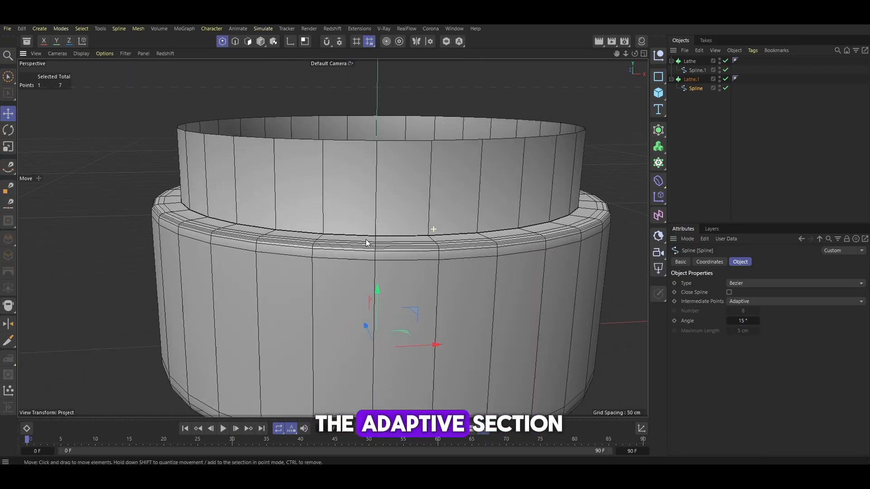
Raise the spline's intermediate-point Angle to 22° so the bends get fewer polygons
alt+drag(366, 240, 365, 258)
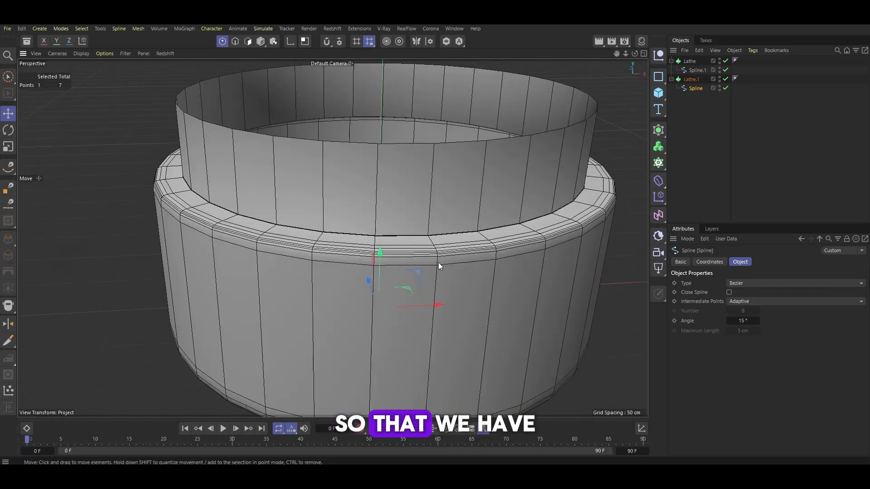
alt+middle_drag(413, 385, 396, 225)
mouse_move(396, 225)
alt+mouse_down()
mouse_move(352, 201)
mouse_move(388, 211)
alt+mouse_up()
alt+middle_drag(389, 210, 361, 280)
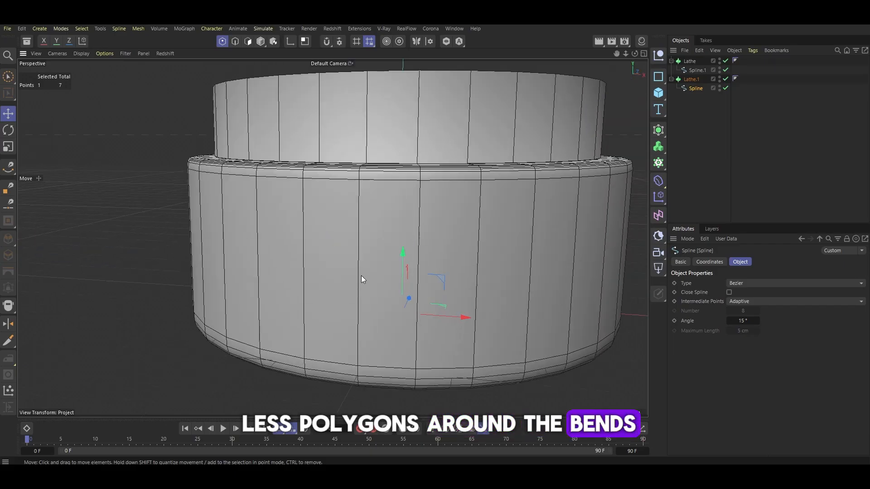
alt+drag(361, 279, 363, 319)
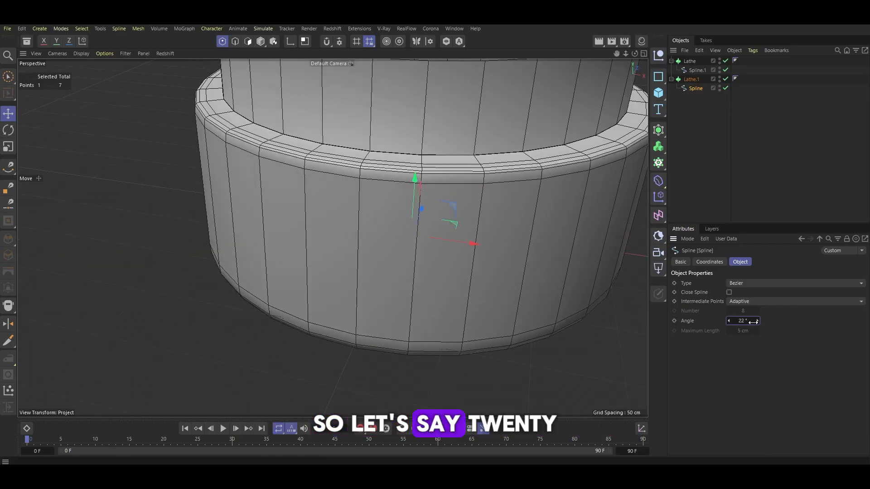
Convert the body Lathe.1 into a single polygon object with Connect Objects + Delete
click(692, 79)
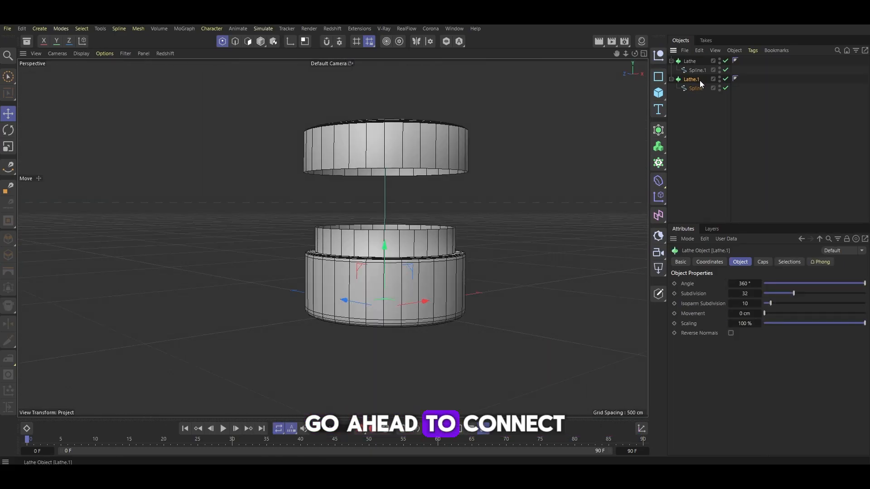
right_click(699, 80)
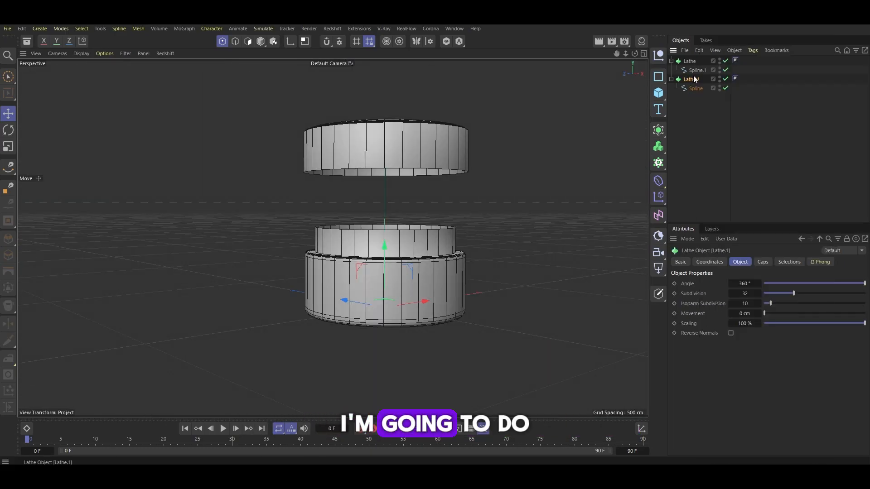
right_click(699, 80)
mouse_move(716, 85)
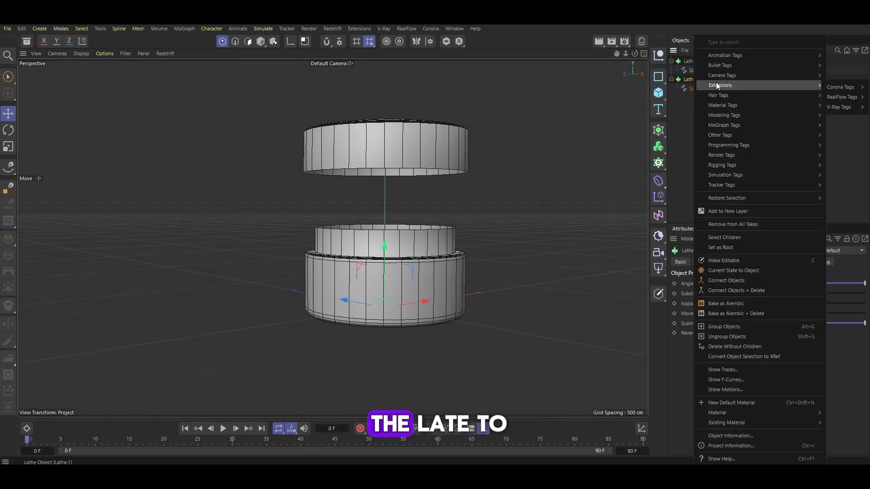
click(725, 290)
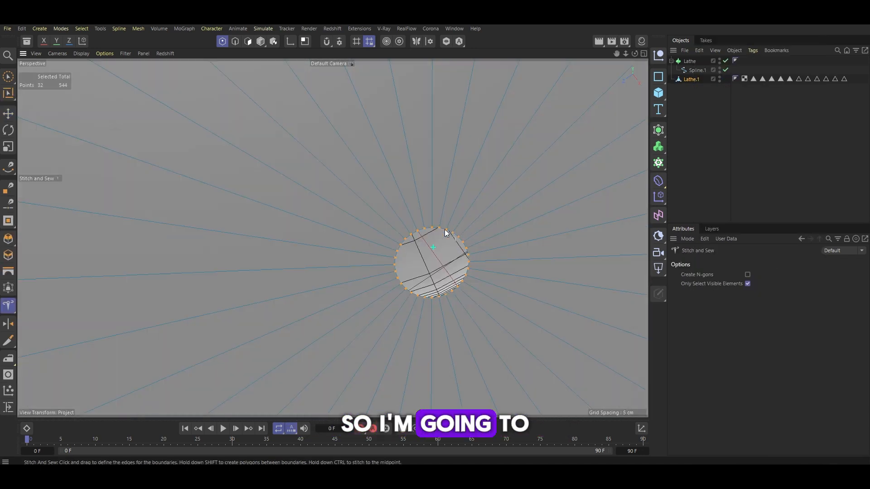
Loop-select the open edge at the body's centre and collapse it to close the hole
key(u)
key(l)
right_click(436, 227)
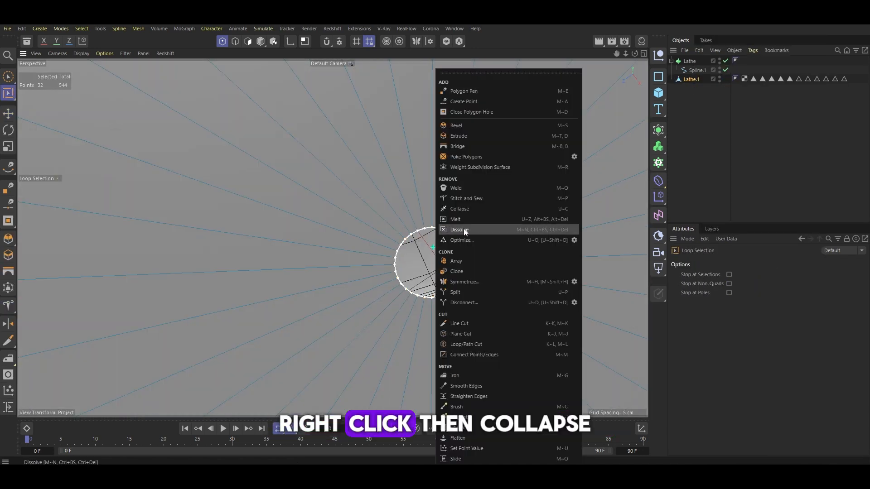
click(462, 210)
scroll(426, 259, down, 5)
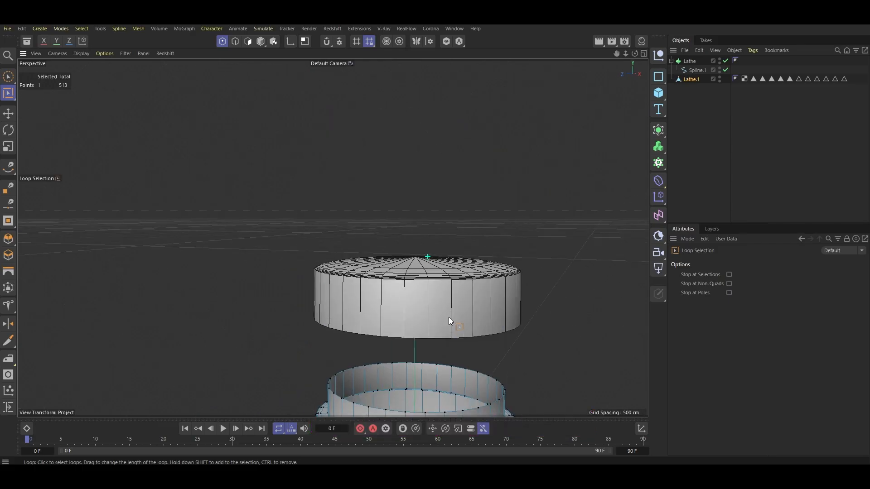
Return to model mode with the Move tool, select the cap Lathe and make it editable
scroll(448, 317, down, 1)
click(260, 42)
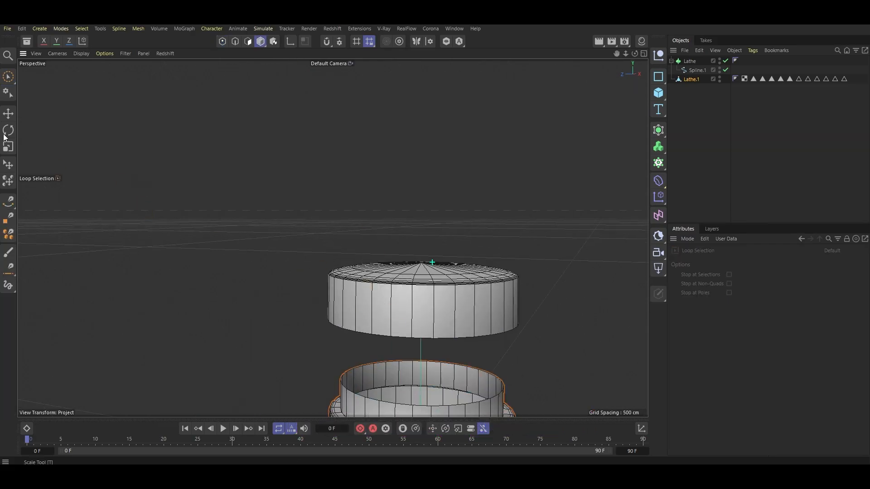
click(8, 113)
click(688, 61)
key(c)
In point mode, loop-select the cap's central opening and collapse it shut
scroll(453, 303, up, 3)
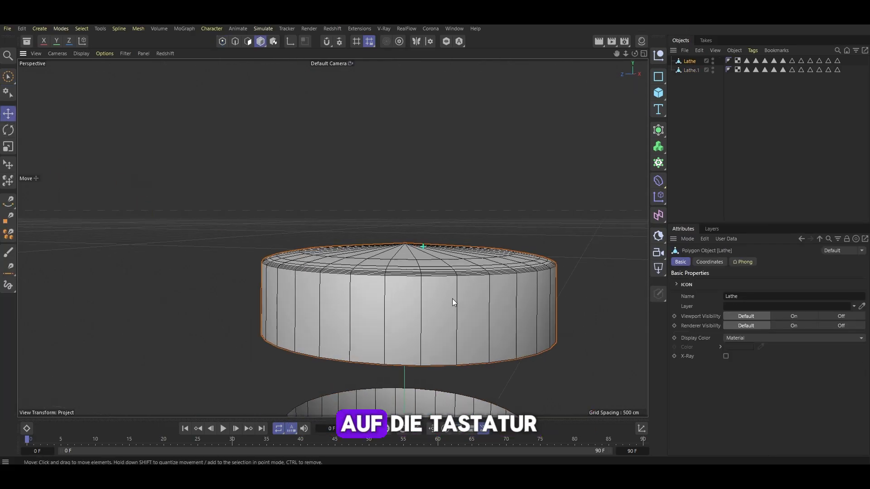
alt+drag(452, 303, 453, 272)
click(222, 42)
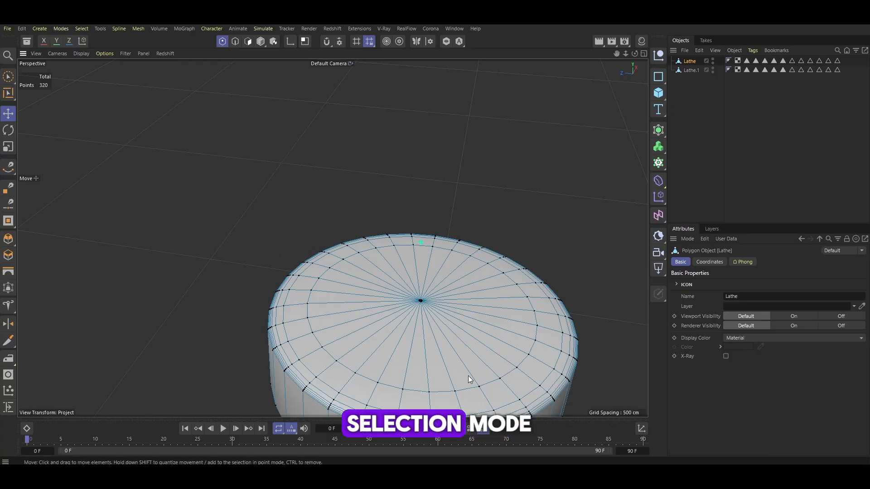
scroll(456, 272, up, 5)
scroll(433, 373, down, 4)
key(u)
key(l)
scroll(432, 369, up, 5)
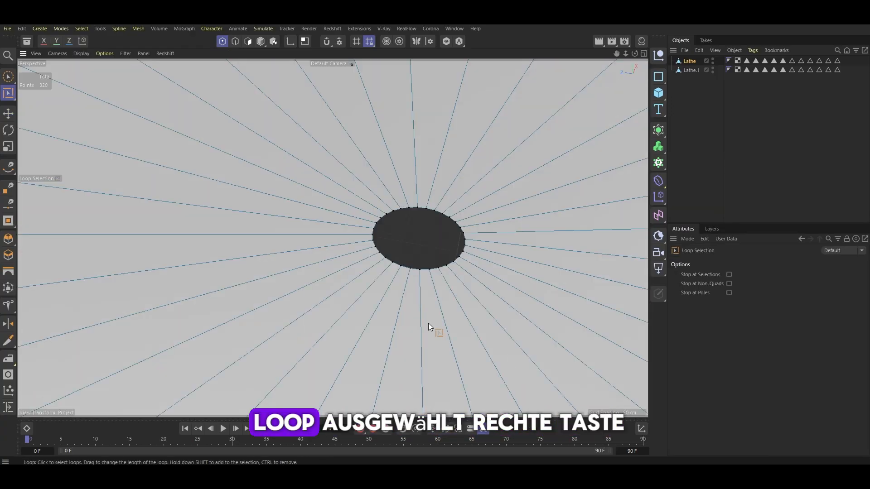
right_click(428, 323)
click(468, 224)
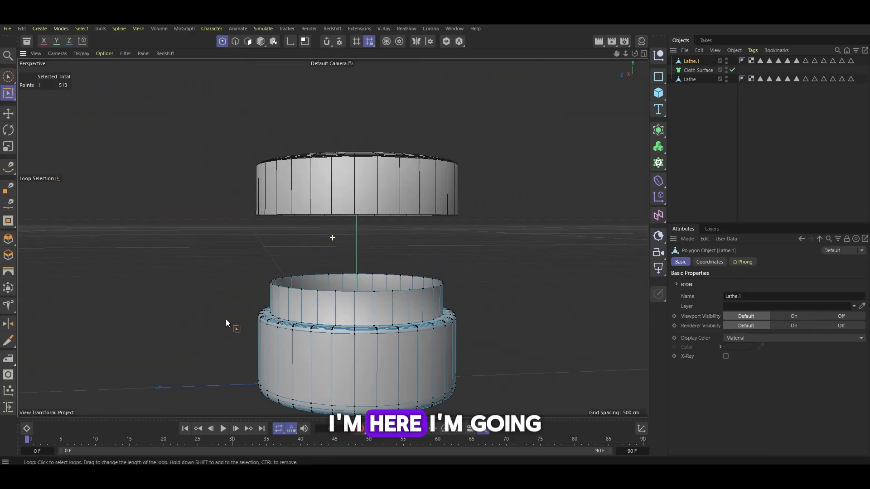
Place the body object inside a Cloth Surface and set its thickness to -3 cm
scroll(226, 319, up, 3)
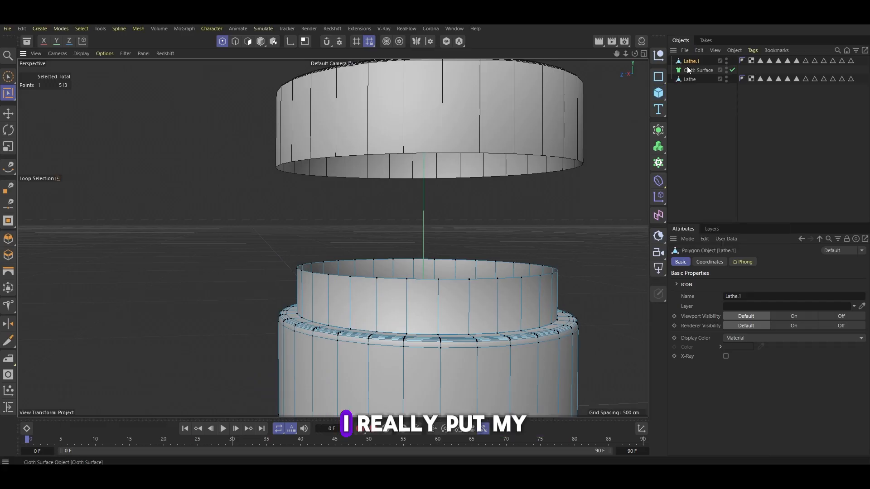
drag(688, 65, 692, 70)
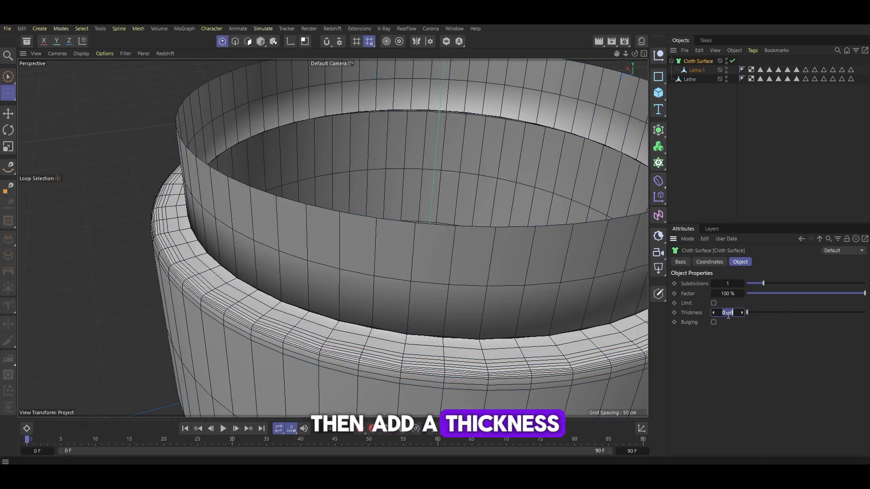
text(-)
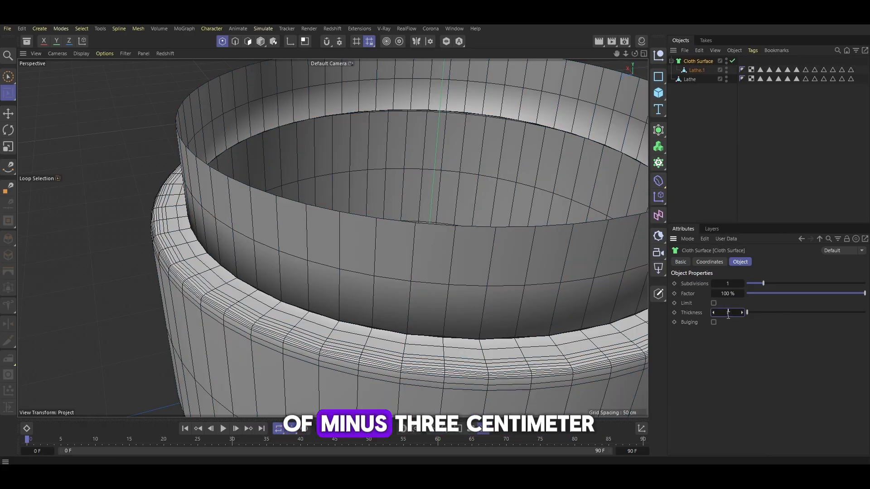
text(3)
key(Return)
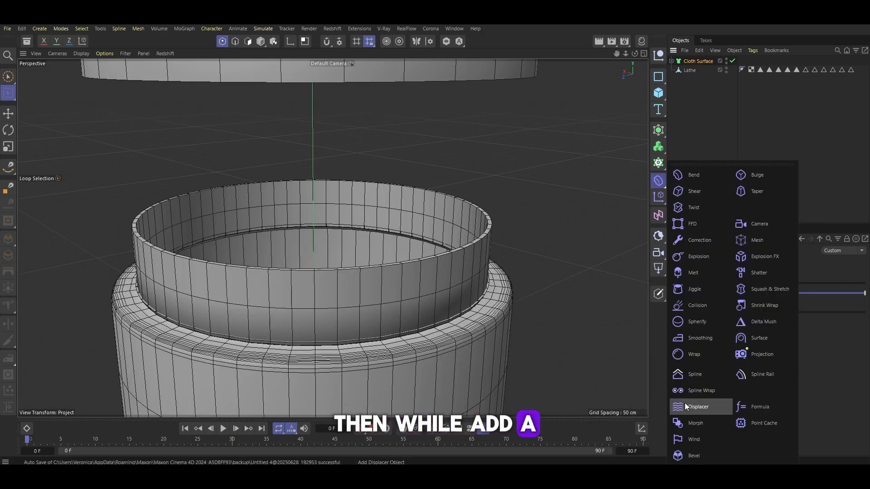
Add a Bevel deformer and group it with the body's Cloth Surface into a null
click(695, 455)
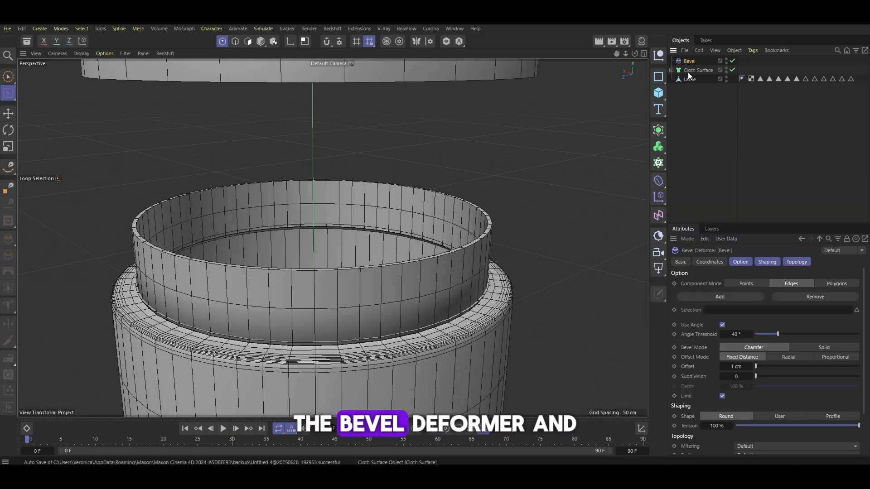
ctrl+click(685, 71)
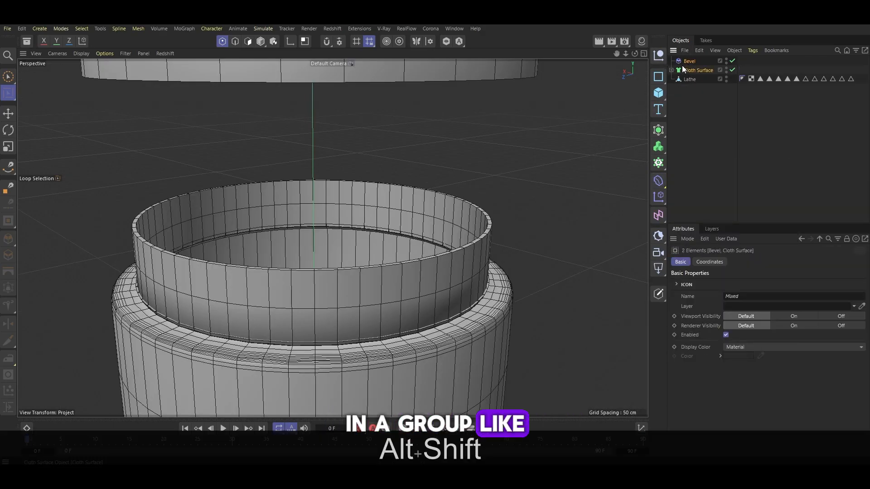
key(alt+g)
click(671, 60)
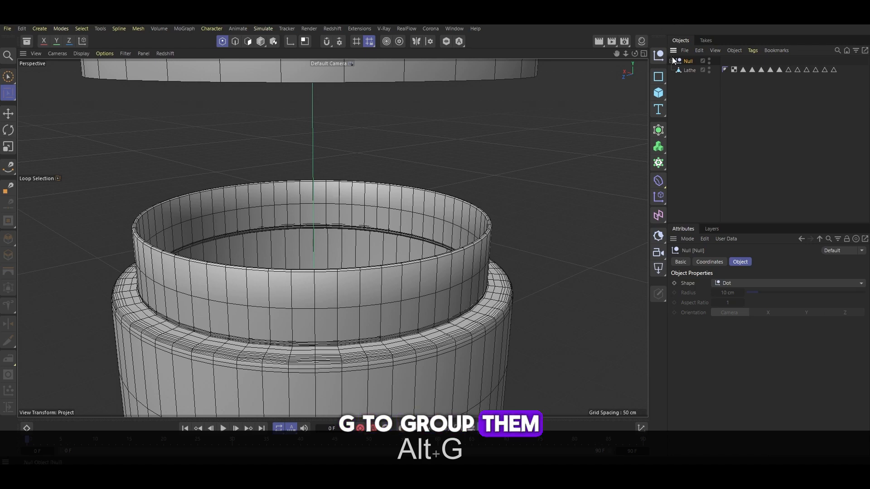
Select the cap object and re-centre its axis with the Axis Center command
click(694, 71)
scroll(404, 254, up, 5)
alt+drag(460, 258, 501, 274)
scroll(473, 294, down, 5)
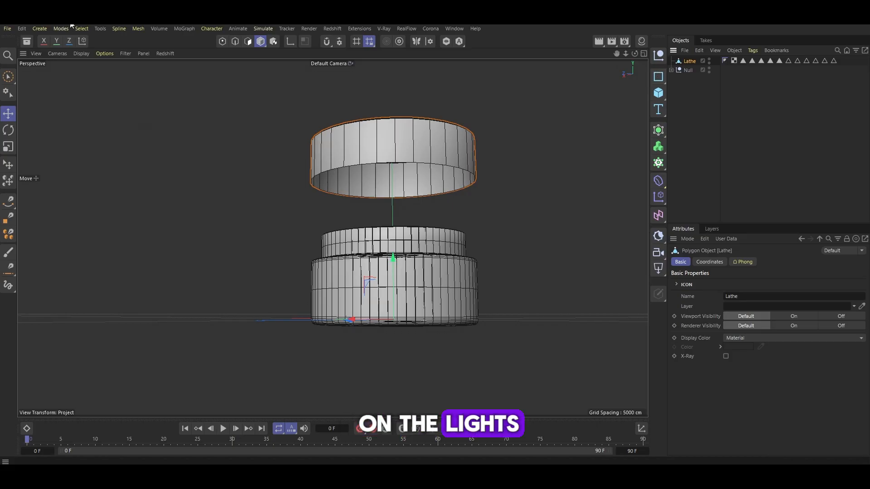
click(100, 28)
mouse_move(153, 185)
click(243, 208)
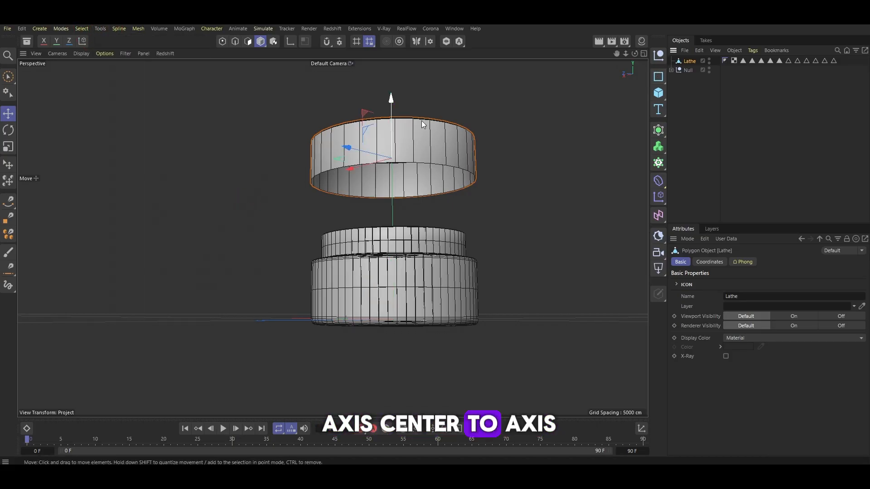
Put the cap under a new Cloth Surface and move the cap down toward the jar body
click(659, 144)
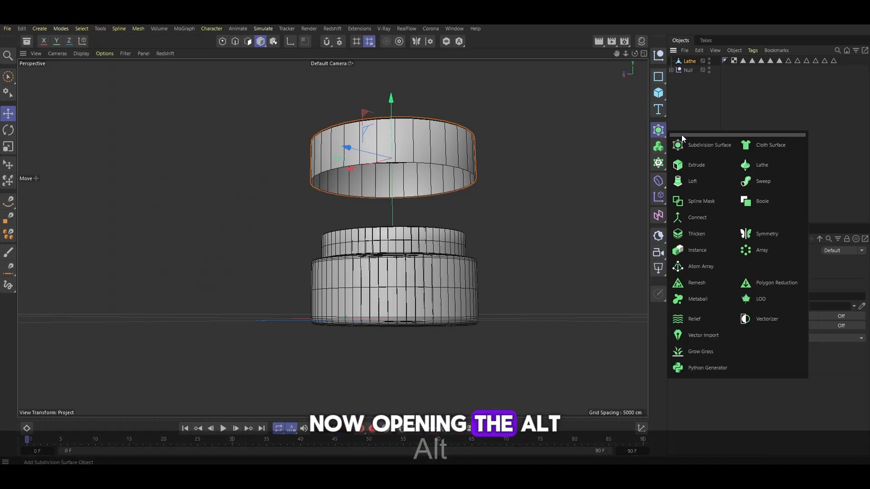
alt+click(766, 145)
scroll(357, 156, up, 4)
drag(426, 107, 427, 240)
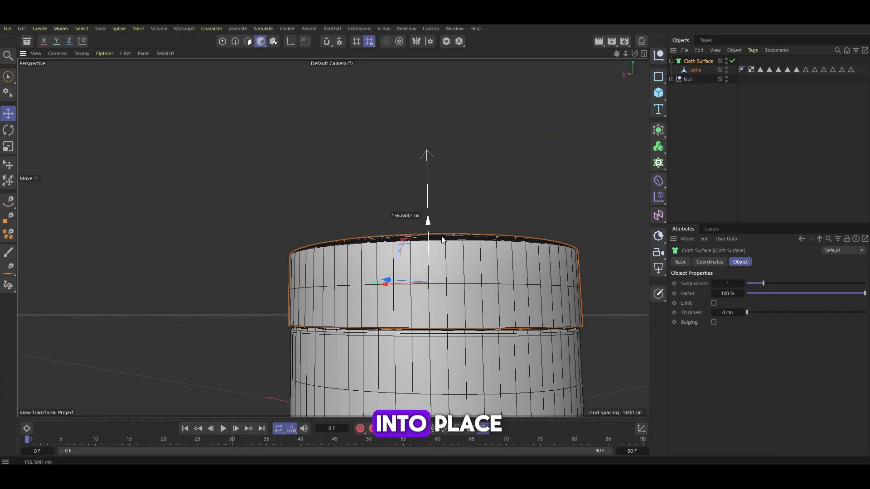
Scale the cap to fit over the body and set its Cloth Surface thickness to -3 cm
alt+drag(501, 278, 503, 288)
click(453, 208)
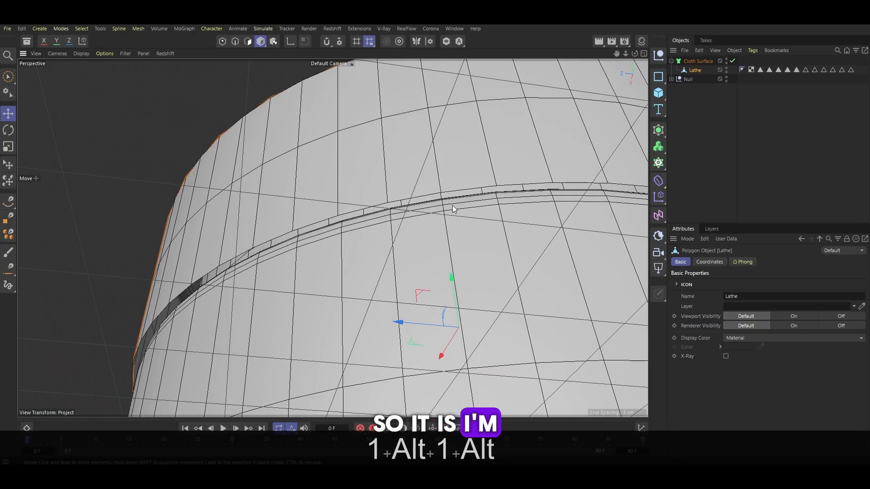
key(t)
drag(517, 197, 509, 199)
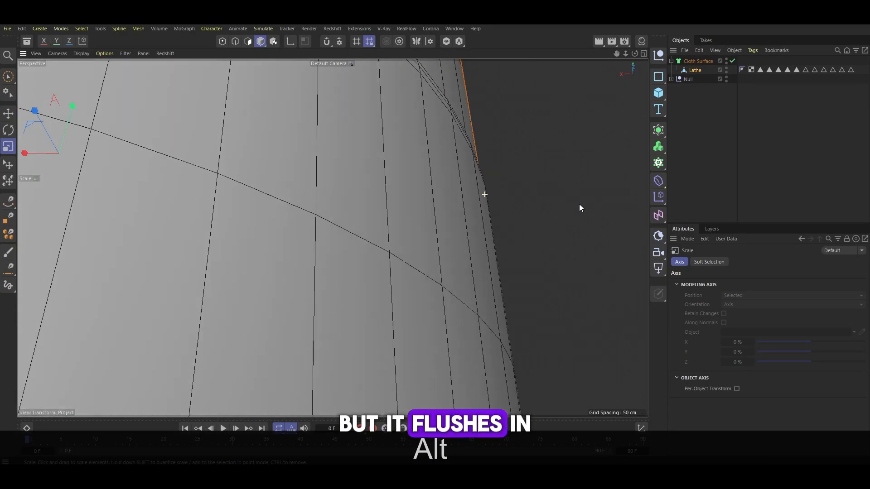
alt+drag(578, 205, 584, 240)
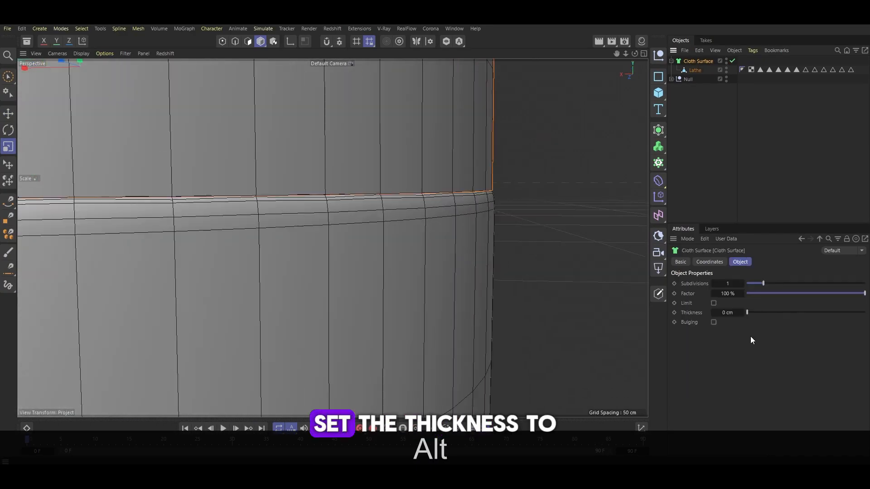
text(-3)
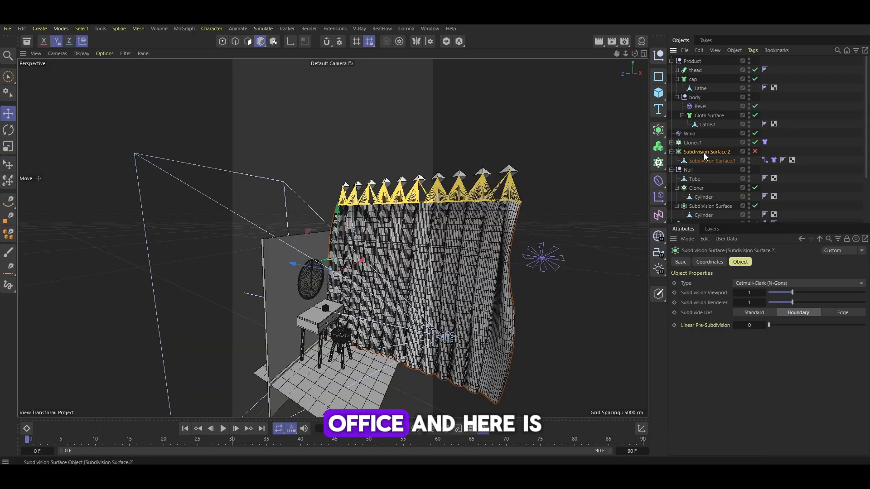
Select Cloner.1 with Subdivision Surface.2 and duplicate both curtain objects in the Object Manager
ctrl+click(687, 143)
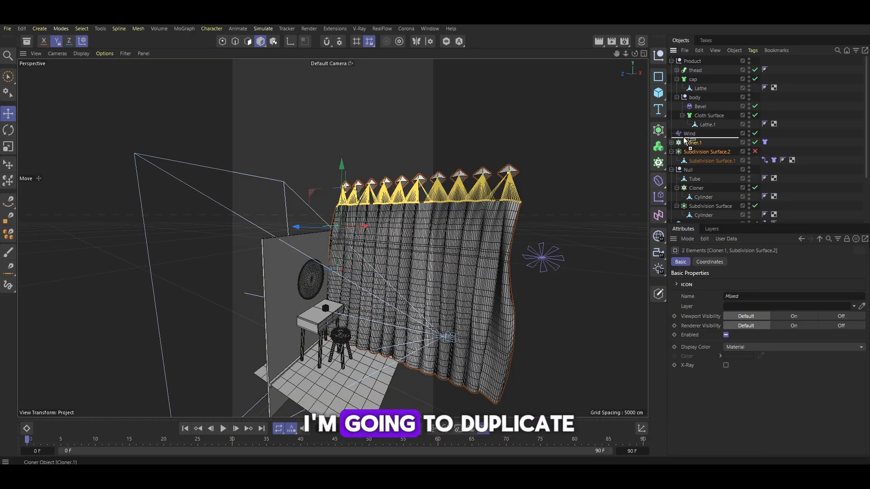
ctrl+drag(683, 138, 685, 136)
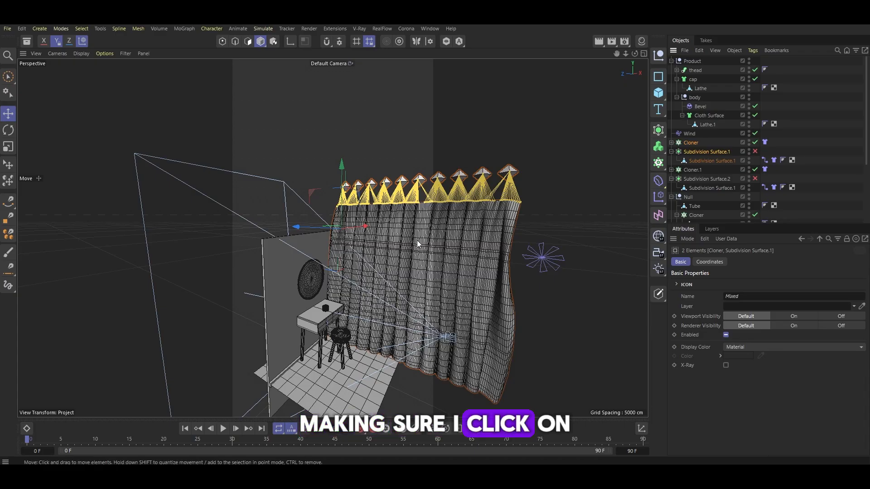
alt+drag(418, 244, 339, 247)
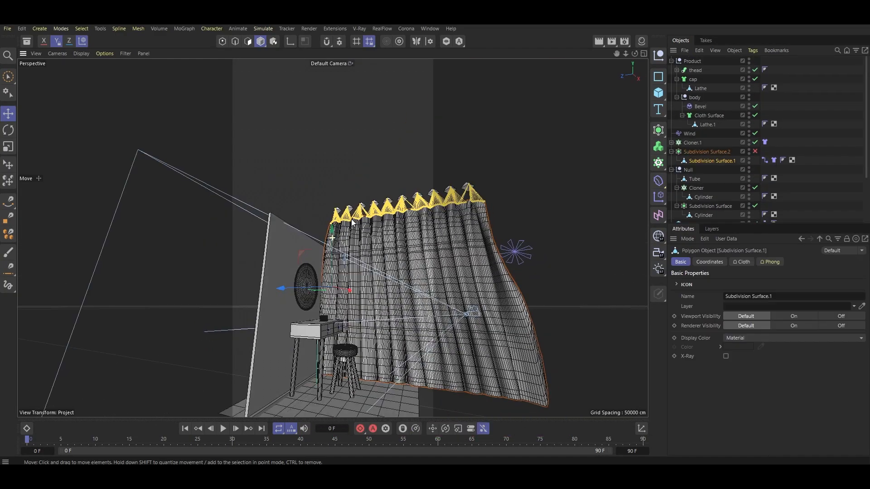
alt+drag(352, 222, 526, 236)
Select Subdivision Surface.2 and Cloner.1 together and duplicate them again
click(704, 153)
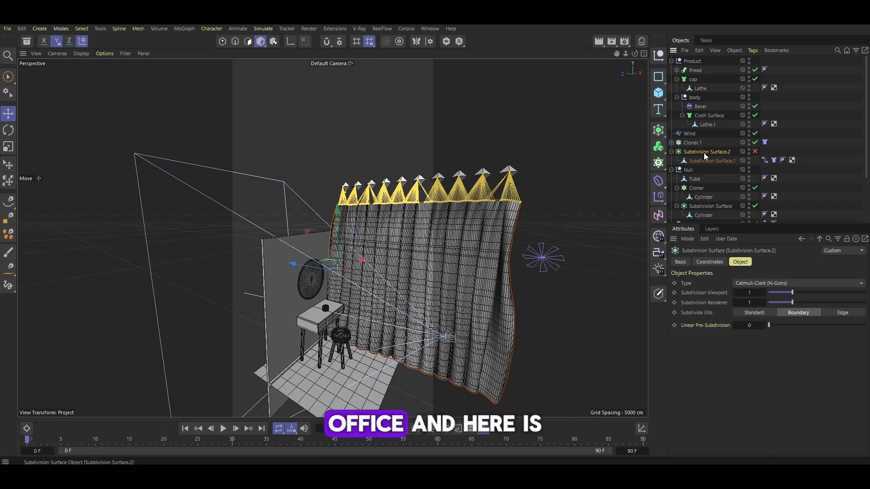
ctrl+click(688, 143)
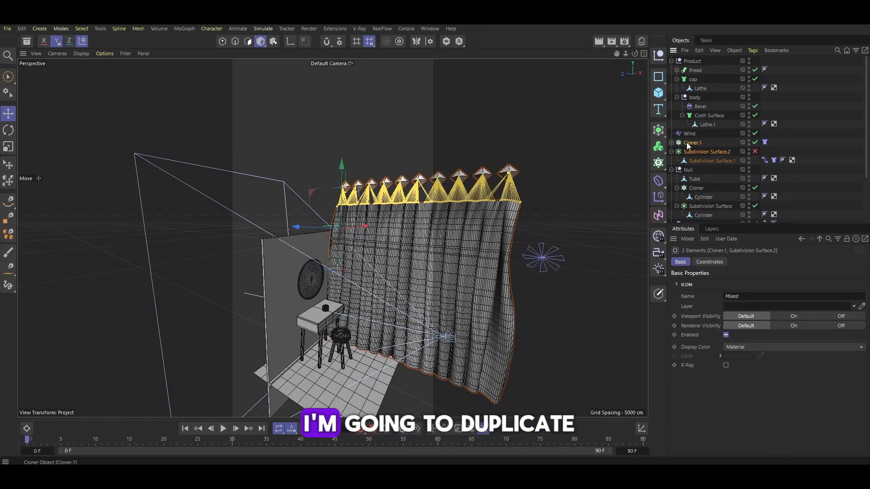
ctrl+drag(685, 145, 684, 134)
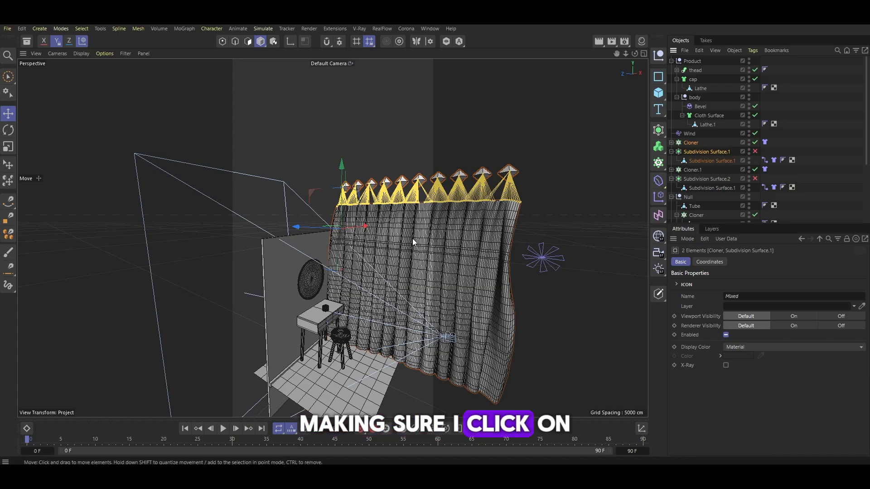
Move the duplicated curtain to the opposite side of the room
alt+drag(413, 238, 317, 244)
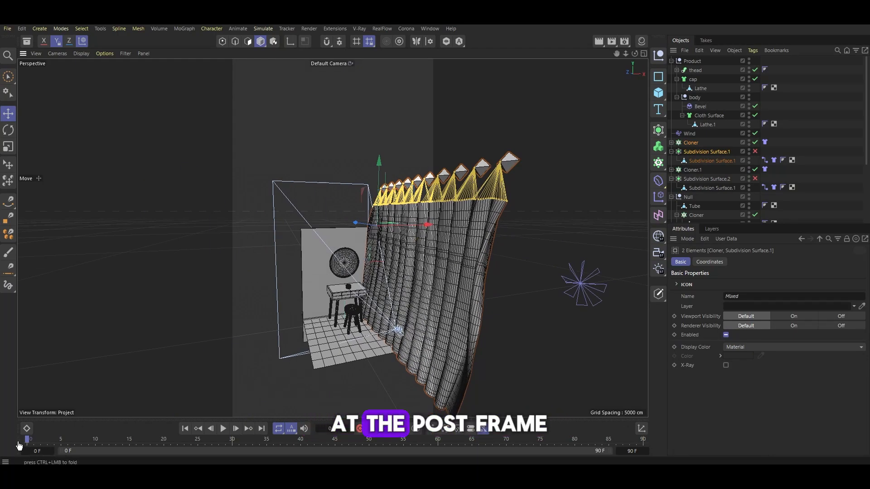
alt+drag(348, 209, 356, 229)
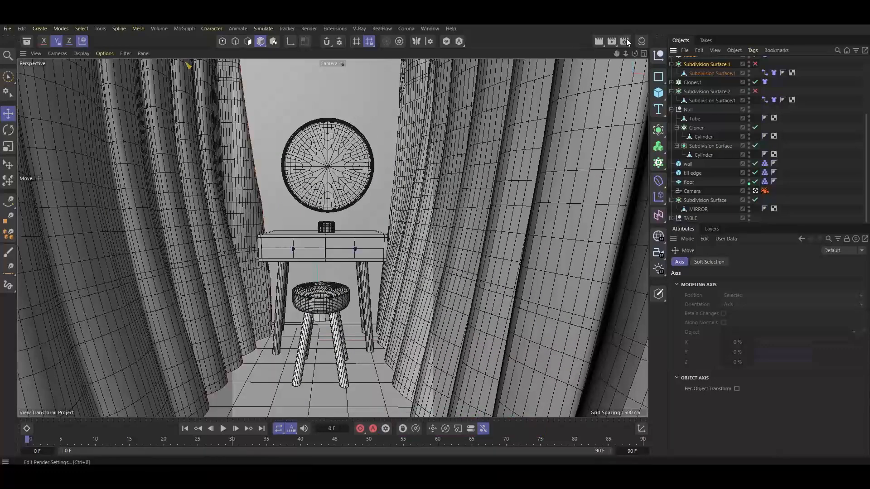
Set the render output resolution to 1080 by 1920 pixels
click(626, 40)
text(1920)
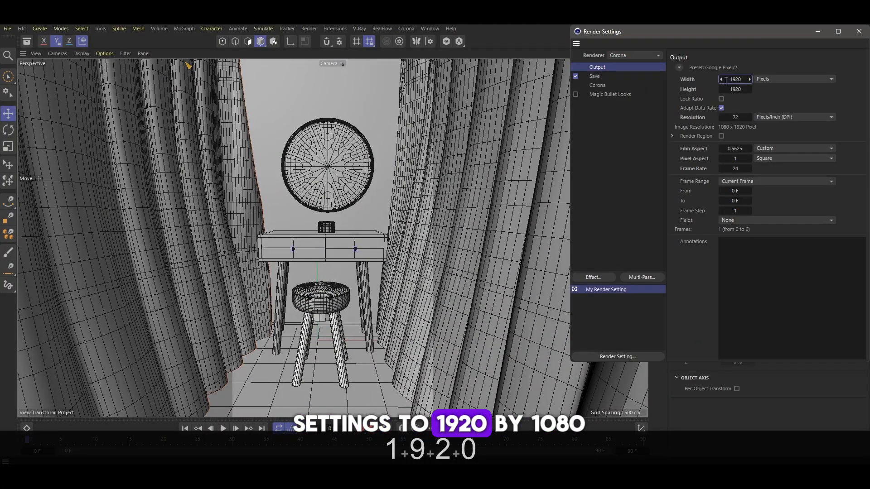
click(734, 87)
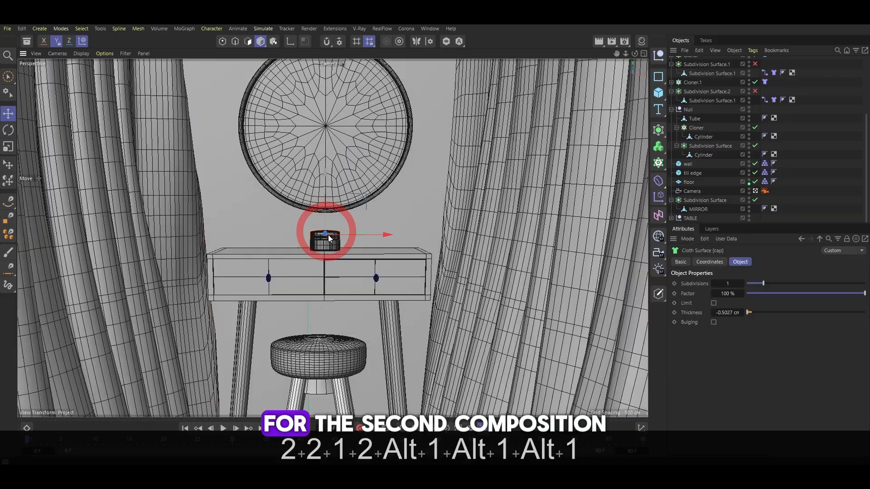
Move the Product group slightly to the left on the table top
scroll(701, 79, up, 5)
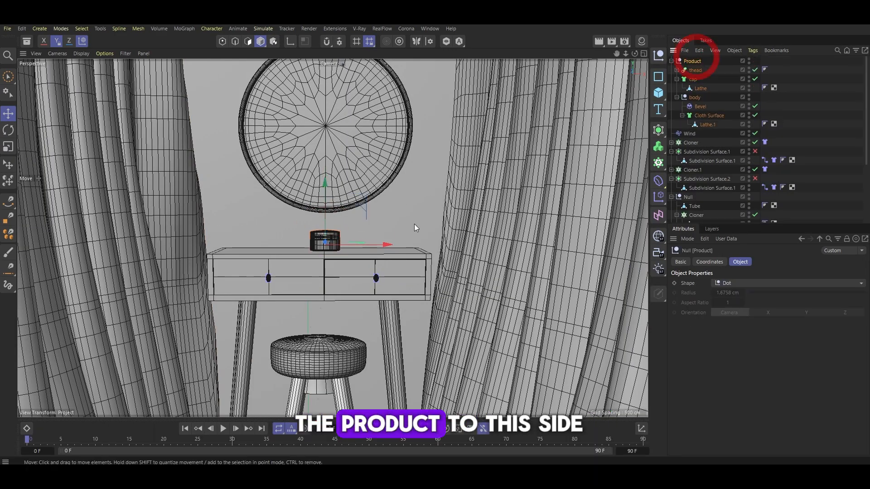
drag(414, 224, 347, 243)
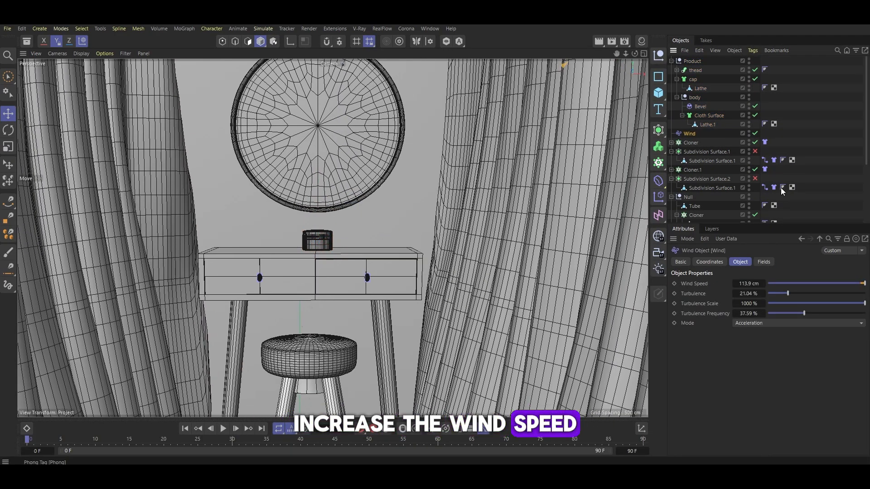
Set the Wind object's speed to 130 cm
click(749, 283)
text(13)
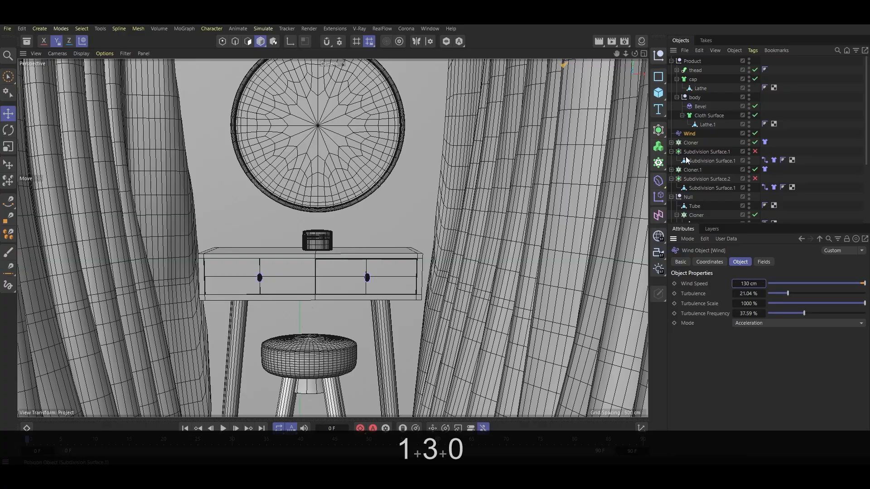
text(0)
Select both curtain Cloth tags, cache the cloth scene and play the simulation back
click(774, 160)
ctrl+click(773, 187)
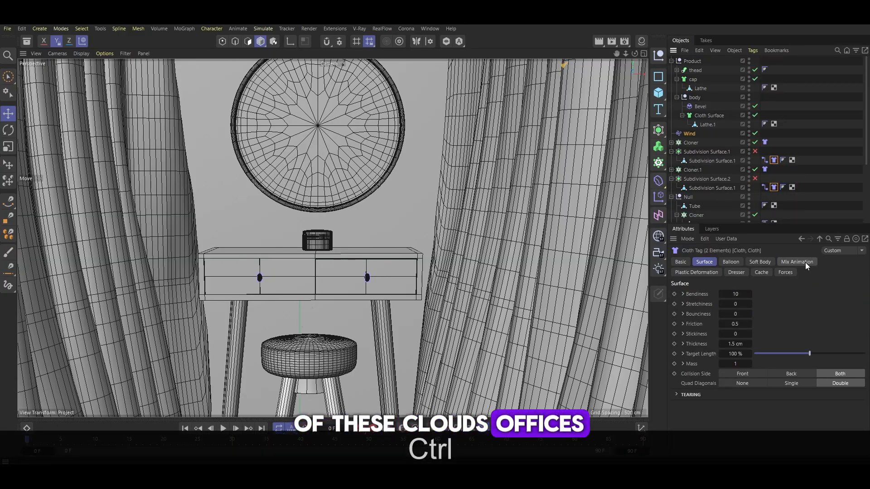
click(760, 271)
click(773, 187)
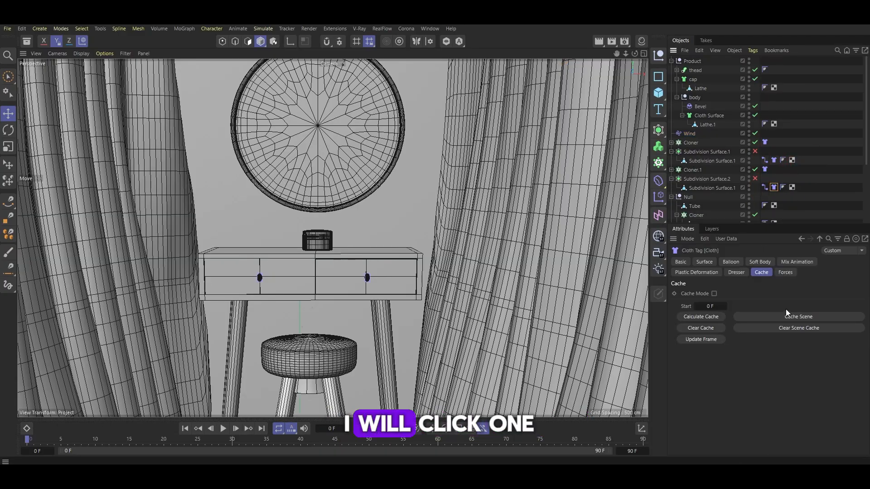
click(798, 317)
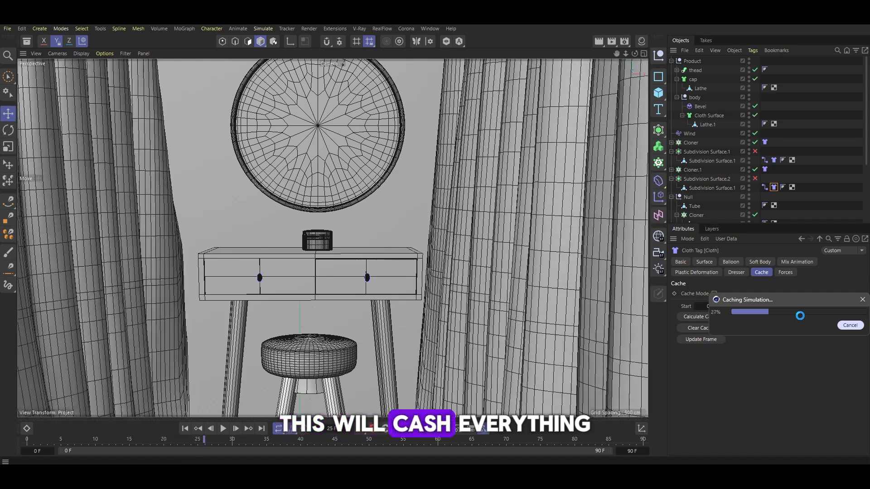
click(223, 428)
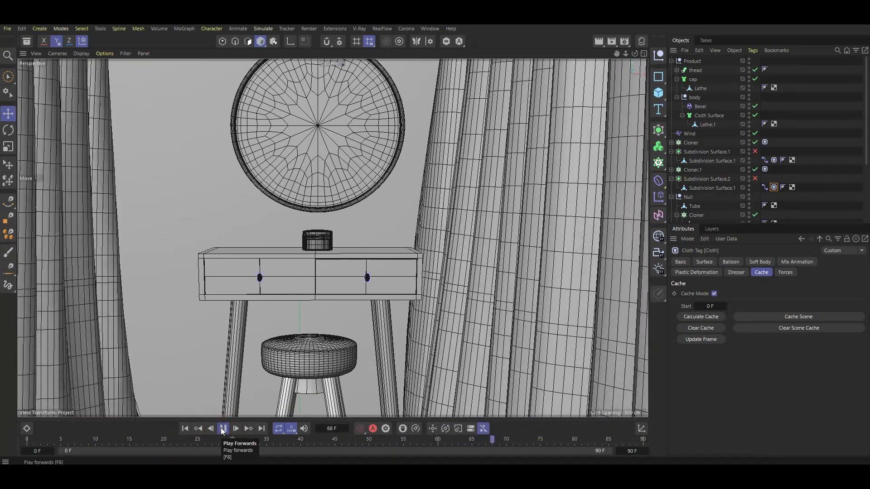
click(223, 428)
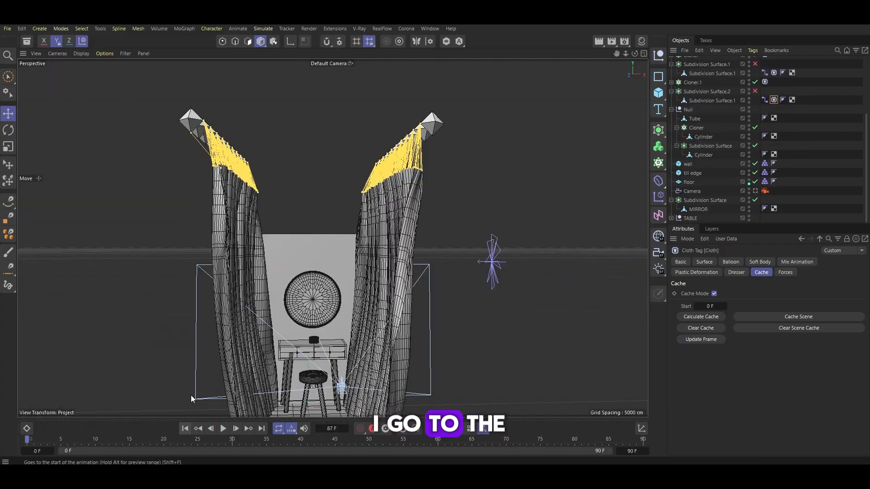
Select the left curtain's Cloner and nudge it slightly sideways in the viewport
scroll(706, 131, up, 4)
click(690, 149)
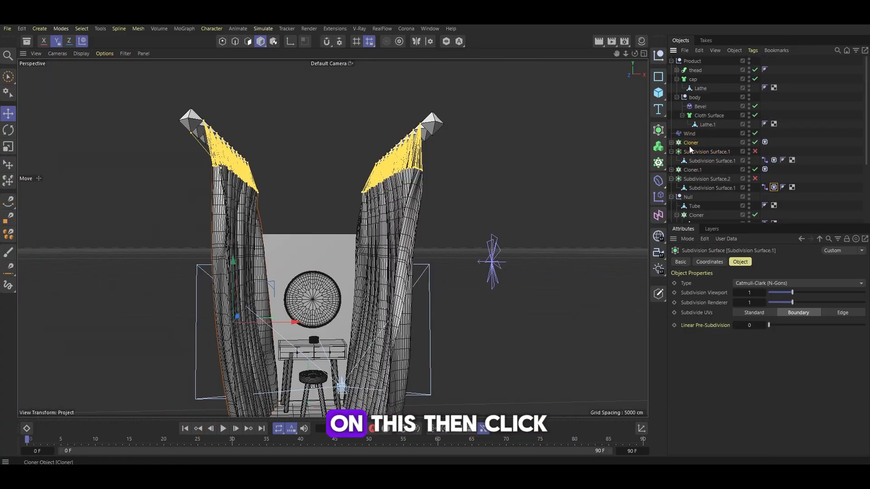
click(689, 145)
shift+click(694, 151)
mouse_move(271, 223)
mouse_down()
mouse_move(307, 223)
mouse_move(287, 223)
mouse_up()
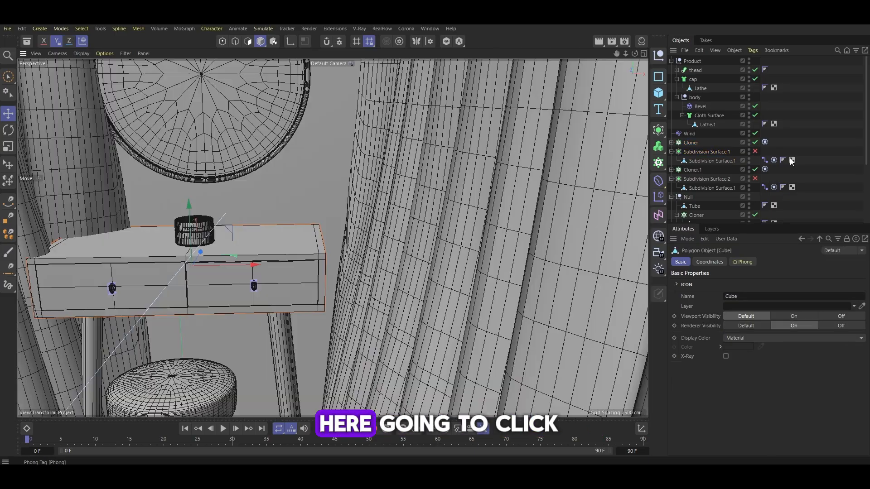
Add a Collider tag to the TABLE object
scroll(775, 158, down, 3)
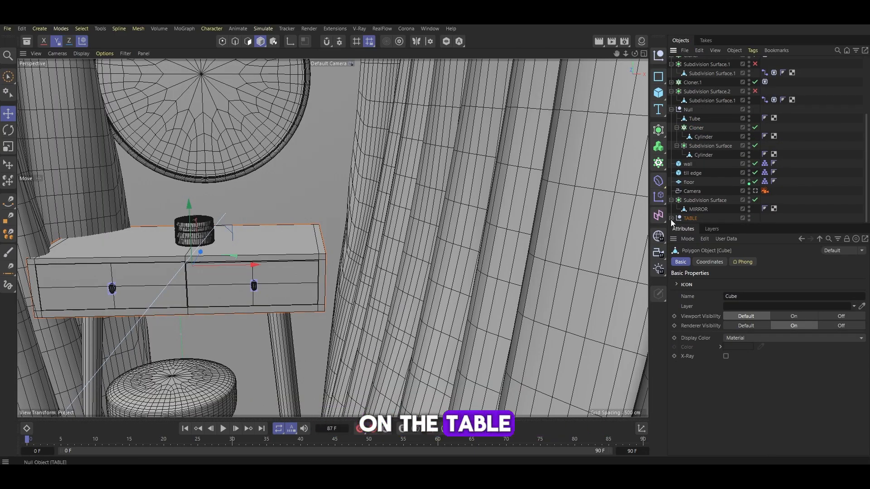
right_click(691, 219)
mouse_move(800, 177)
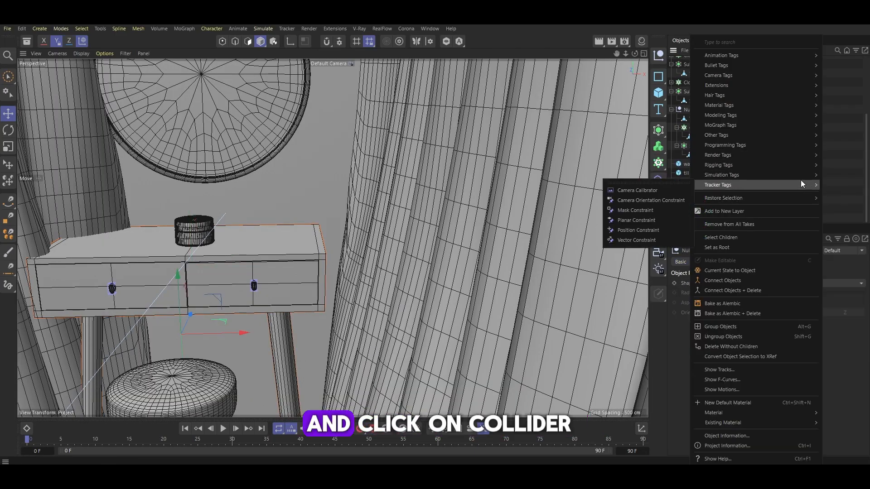
click(839, 295)
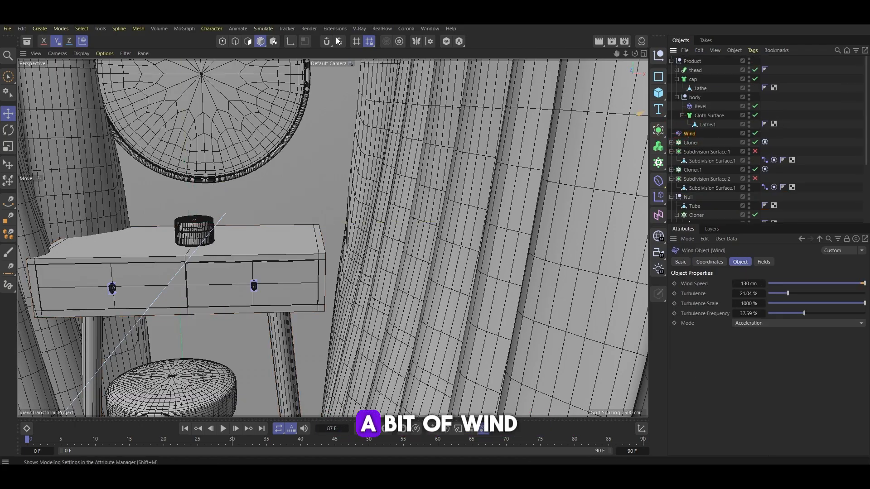
Add a Turbulence force and set its scale to about 15%
click(207, 28)
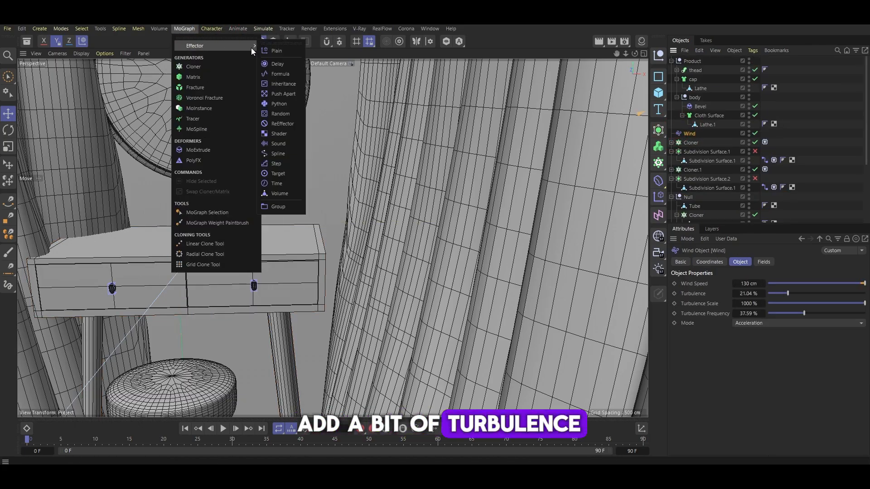
mouse_move(278, 51)
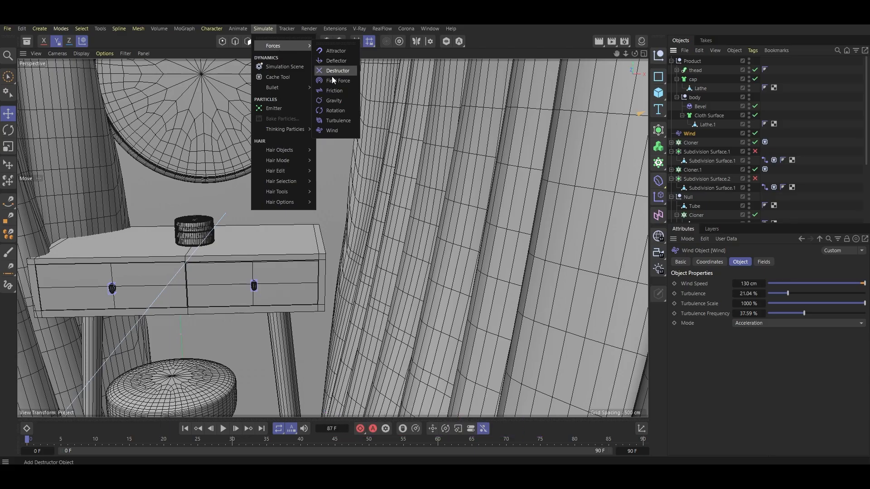
click(338, 121)
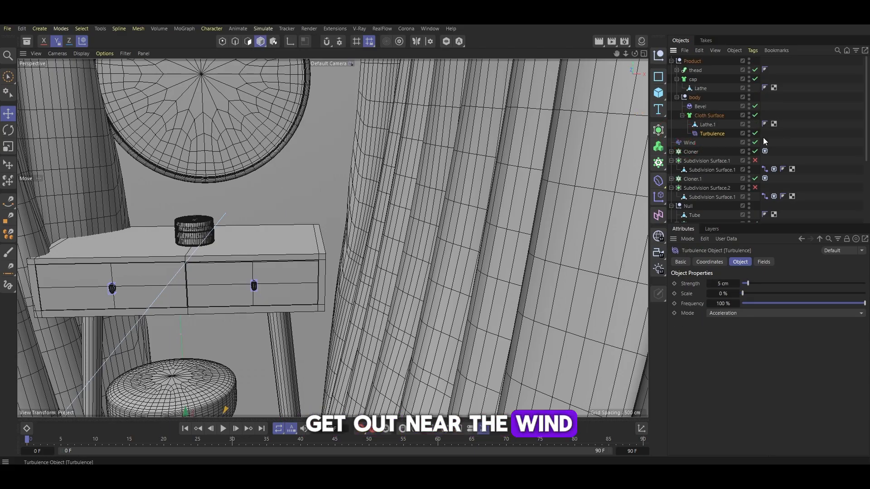
drag(735, 289, 752, 296)
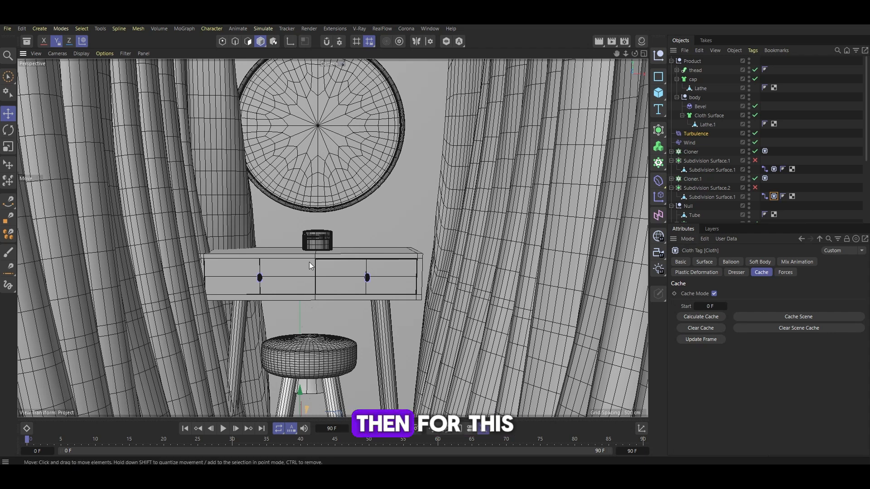
Copy the Collider tag onto the table's cylinder leg instances
scroll(765, 213, down, 5)
click(764, 218)
click(671, 219)
scroll(707, 204, down, 2)
click(709, 200)
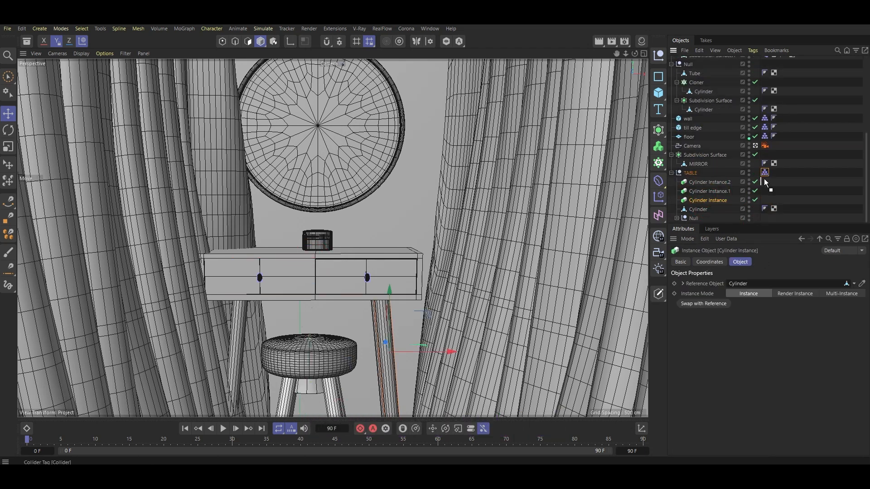
drag(765, 183, 766, 191)
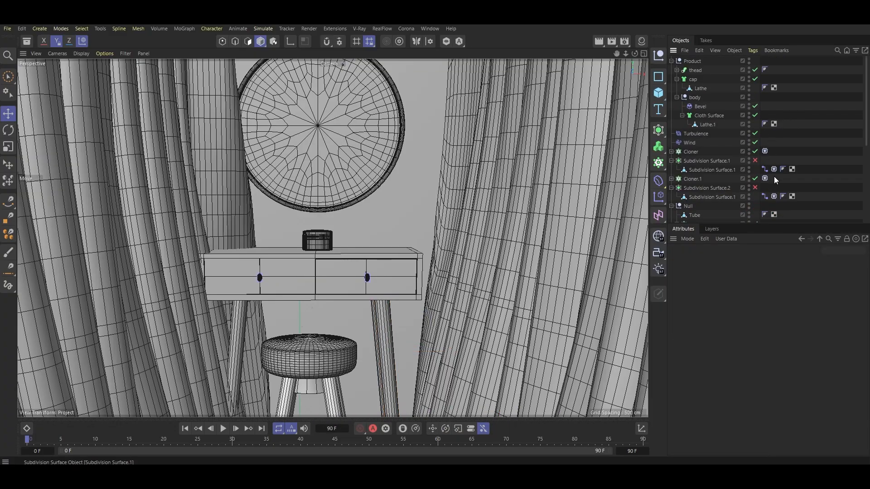
Recalculate the cloth cache and play the simulation to check the curtains
click(774, 169)
click(697, 316)
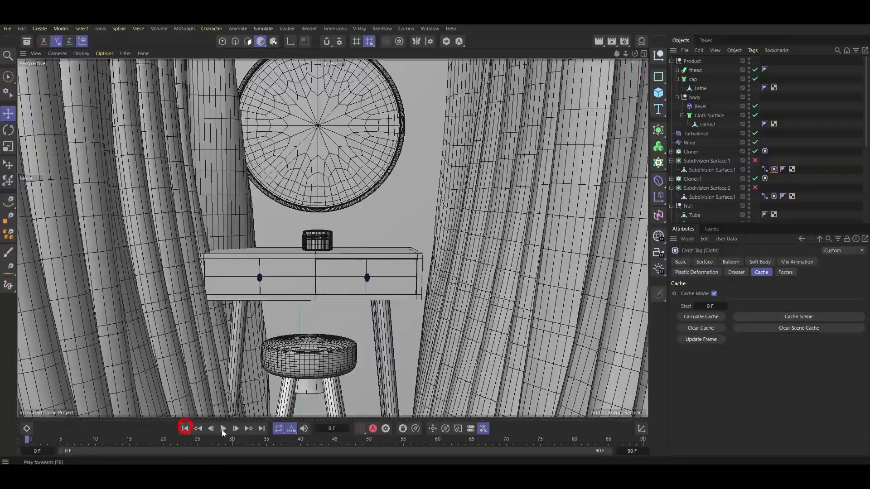
click(222, 429)
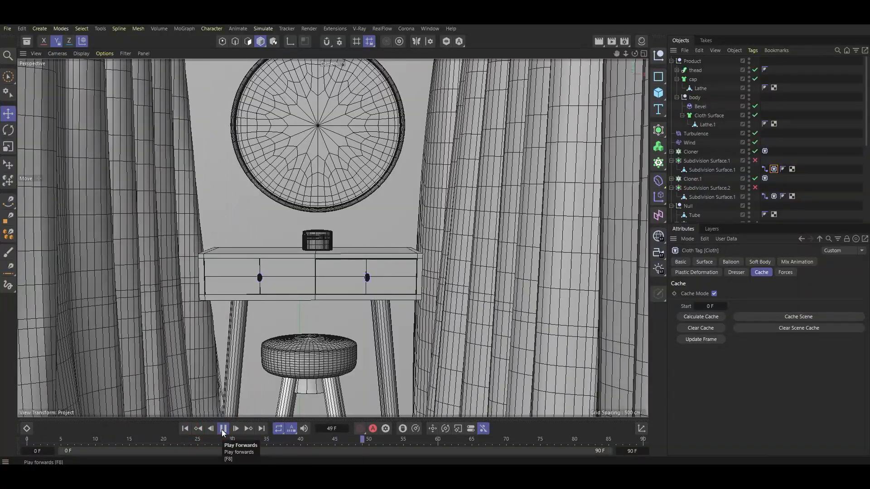
click(222, 429)
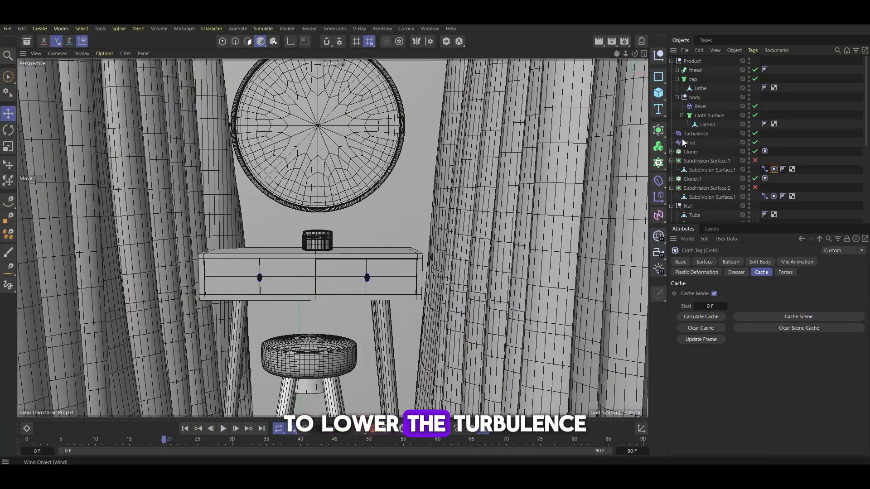
Set the Turbulence strength to 300 cm and cache the cloth scene again
click(693, 134)
double_click(723, 284)
text(3000)
key(BackSpace)
click(775, 170)
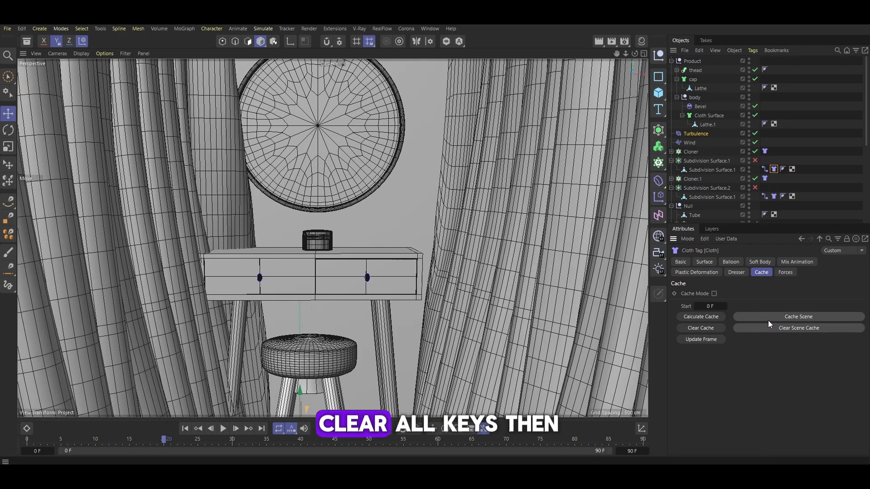
click(768, 320)
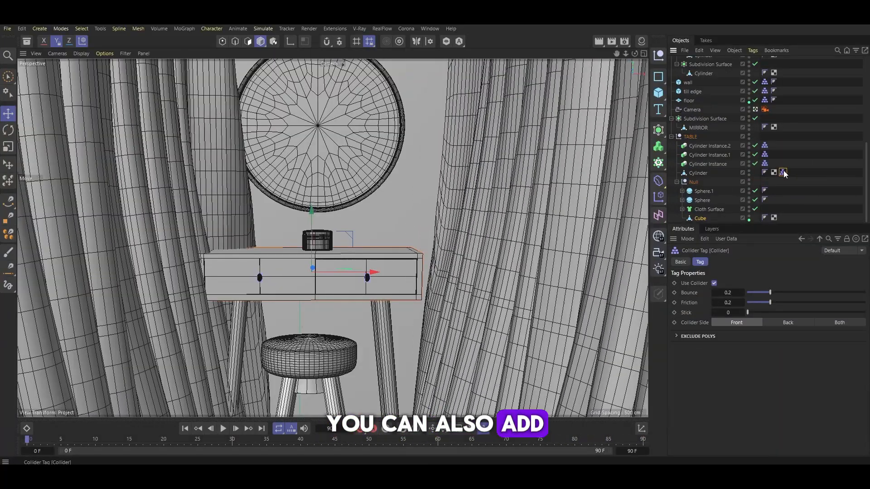
ctrl+drag(782, 173, 785, 188)
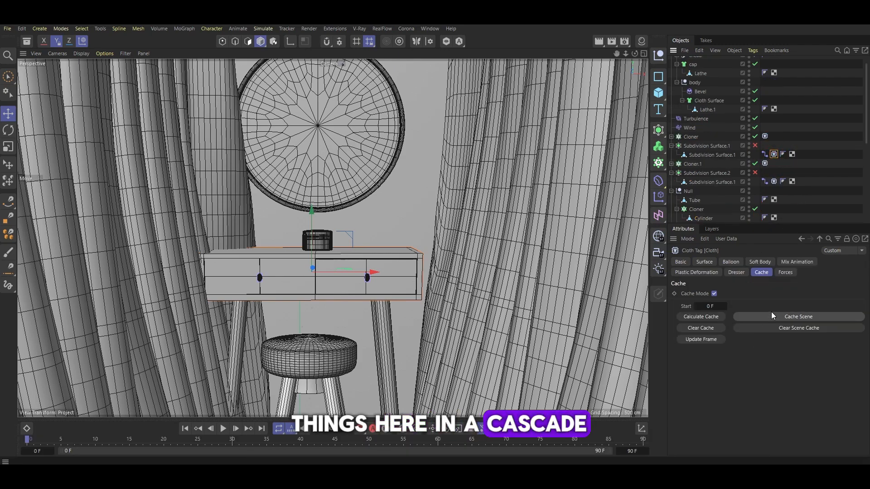
click(770, 312)
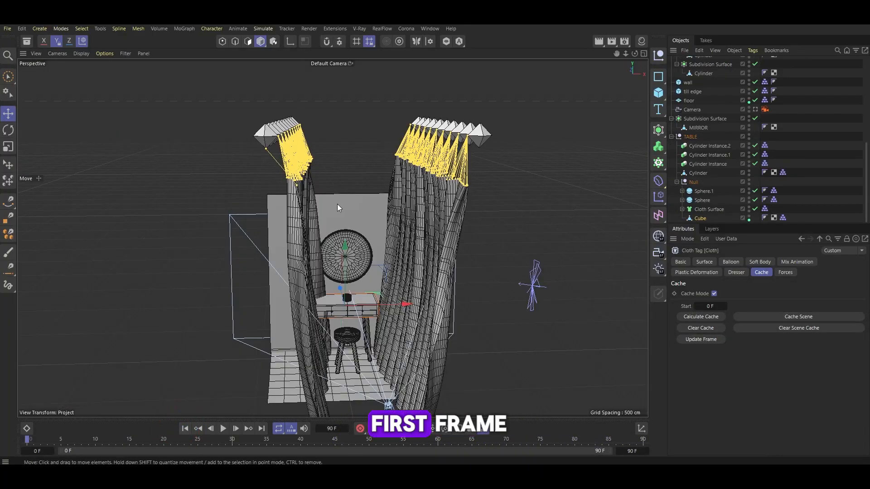
Move the left curtain's Cloner outward by about 28 cm
click(260, 137)
drag(330, 135, 356, 134)
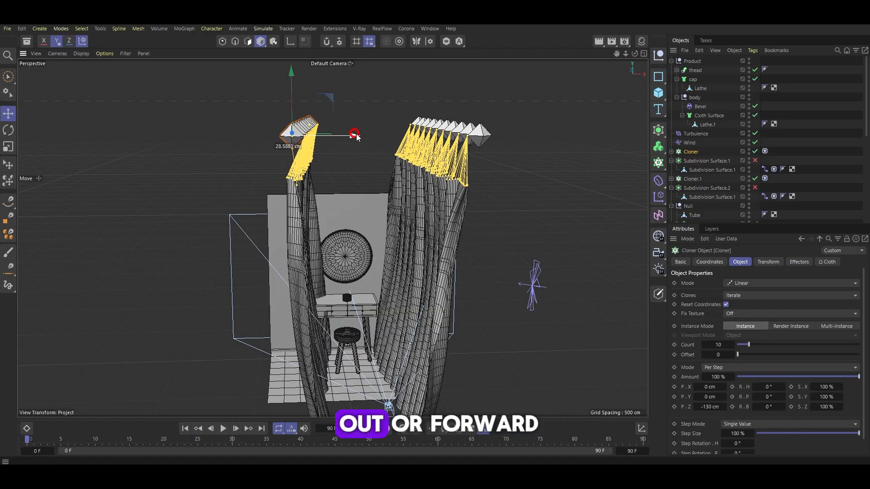
click(272, 254)
drag(376, 339, 342, 338)
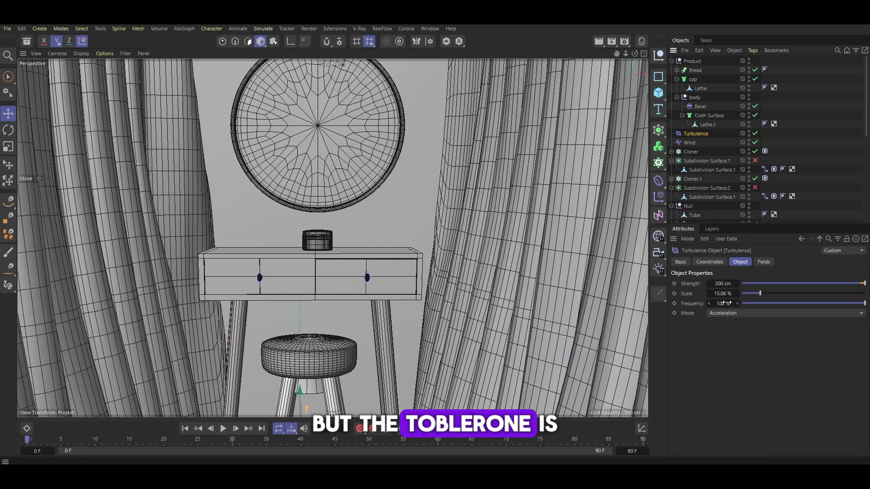
Set the Turbulence strength to 1 and cache the cloth scene again
double_click(723, 283)
text(1)
click(786, 314)
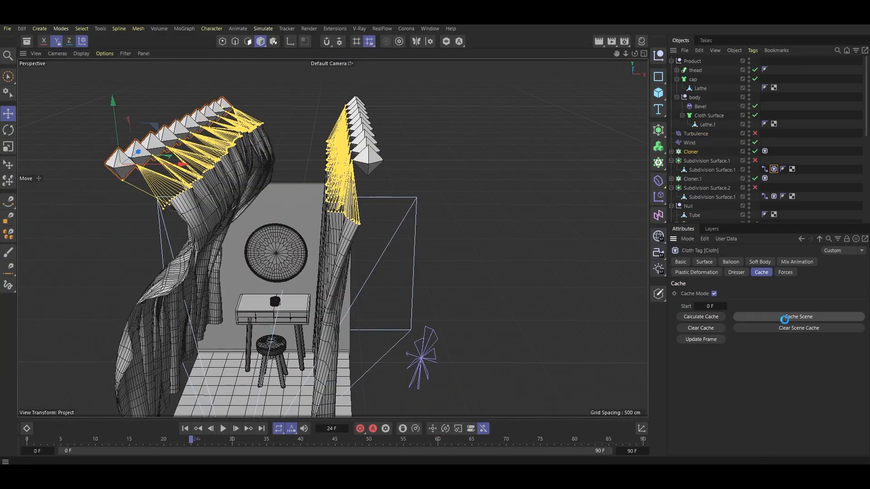
click(792, 318)
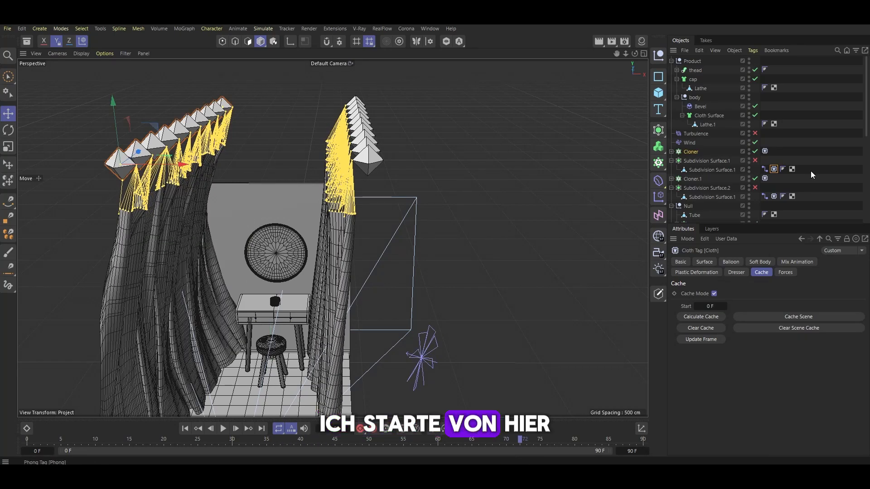
Raise the left curtain's Cloner higher above the room in the viewport
click(713, 272)
click(735, 273)
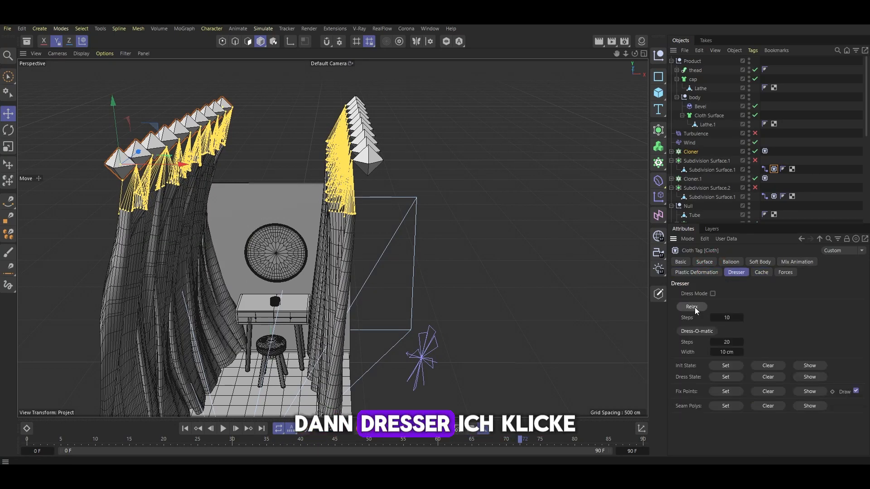
alt+drag(164, 166, 225, 139)
click(761, 272)
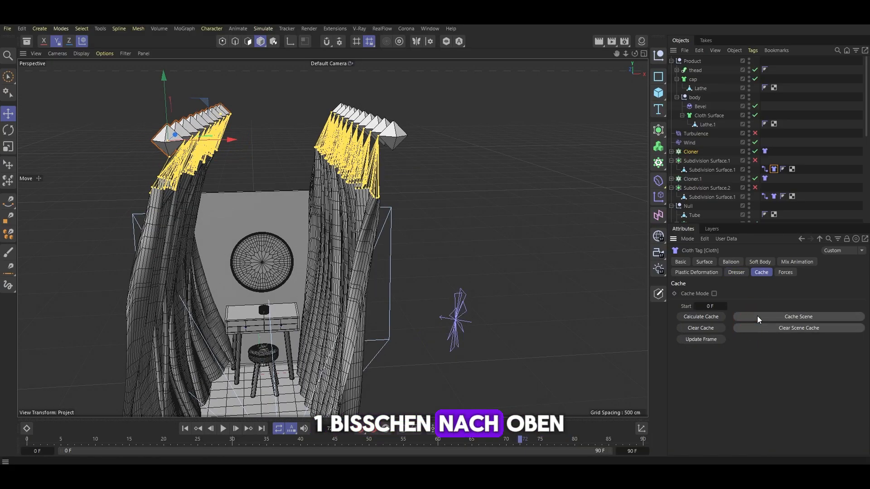
Cache the cloth scene again with the raised left curtain
click(776, 316)
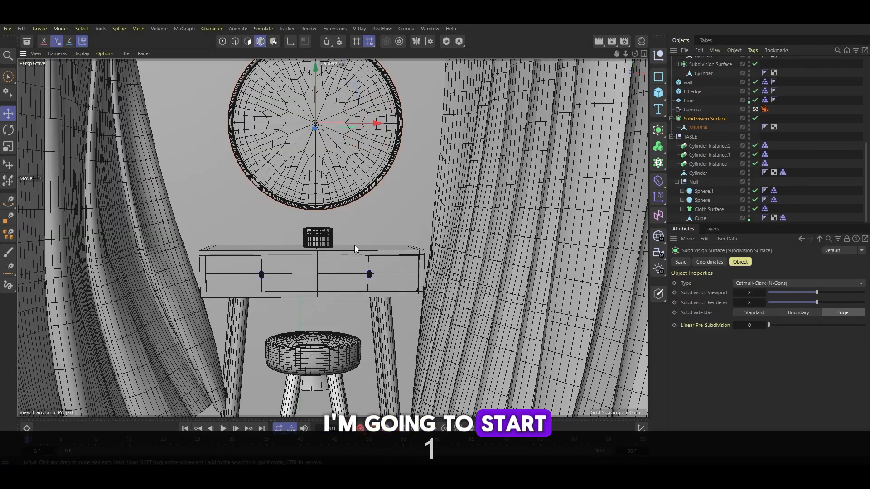
drag(355, 246, 357, 262)
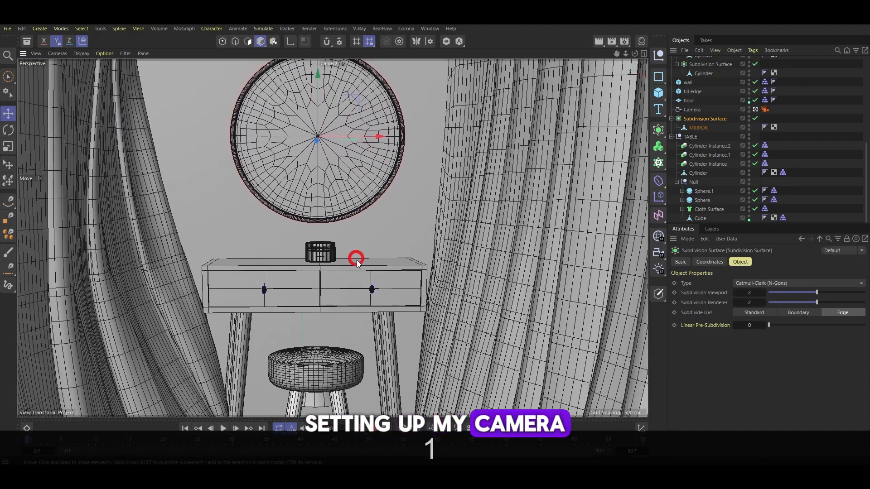
drag(340, 292, 327, 258)
key(2)
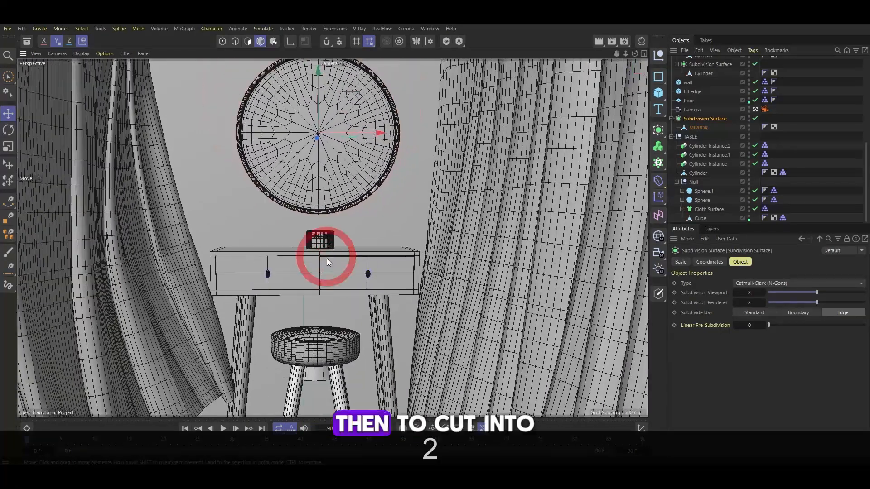
Set the project frame rate to 24 FPS in the project settings
key(ctrl+d)
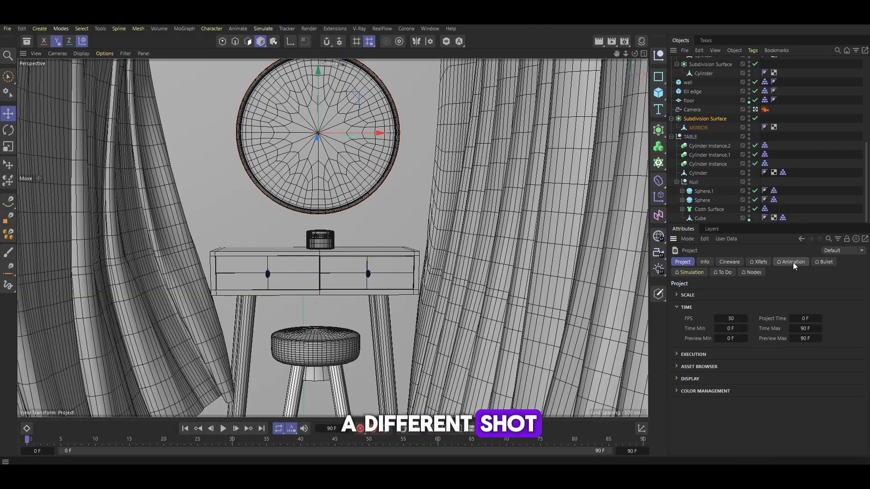
click(814, 190)
click(727, 318)
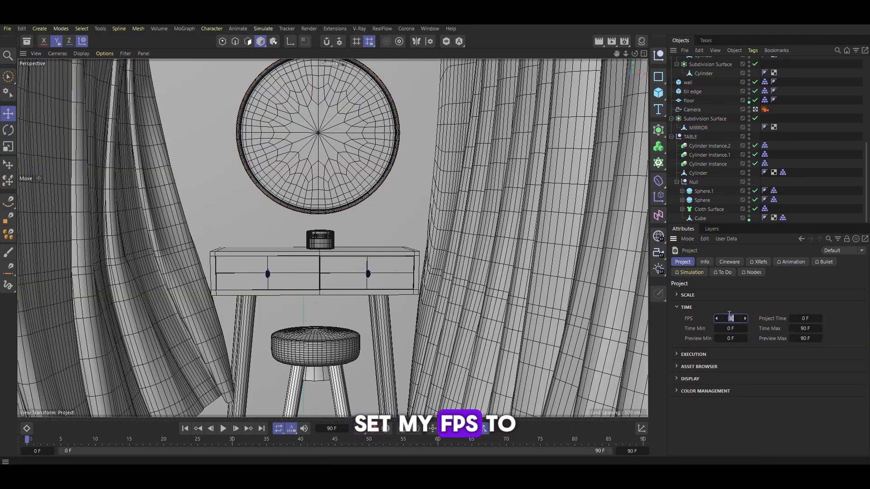
text(24)
key(Return)
Set the project's end frame to 200 F
double_click(632, 448)
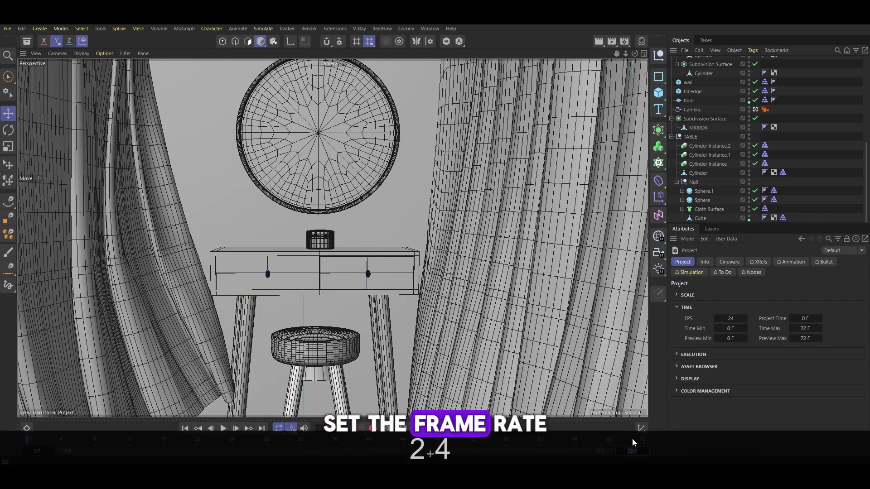
text(200)
scroll(709, 159, up, 10)
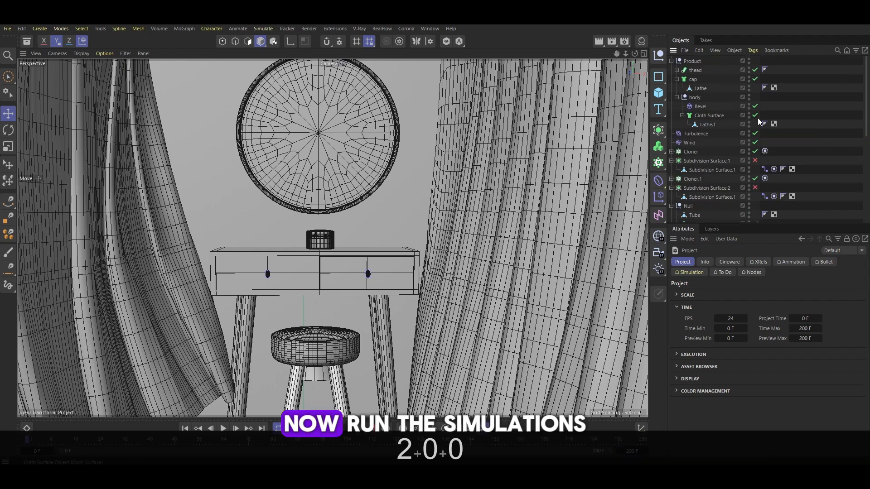
key(Return)
Calculate the cache for the second curtain's cloth tag
click(774, 169)
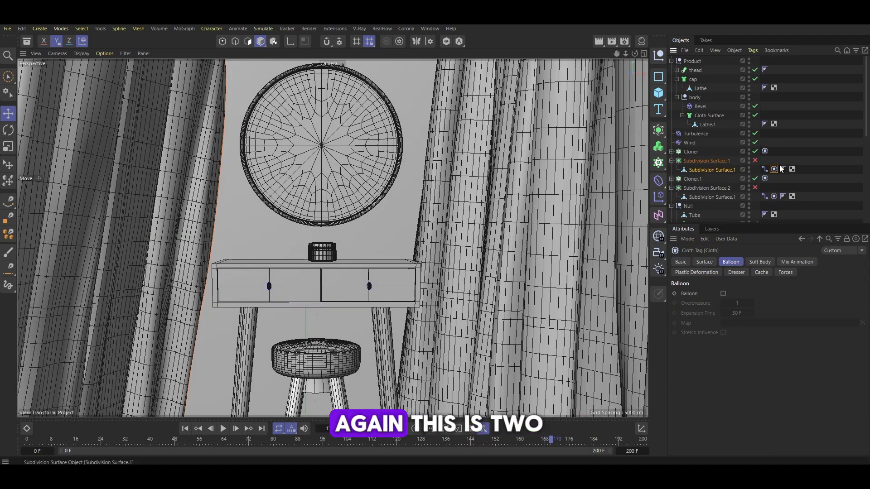
click(761, 272)
click(700, 316)
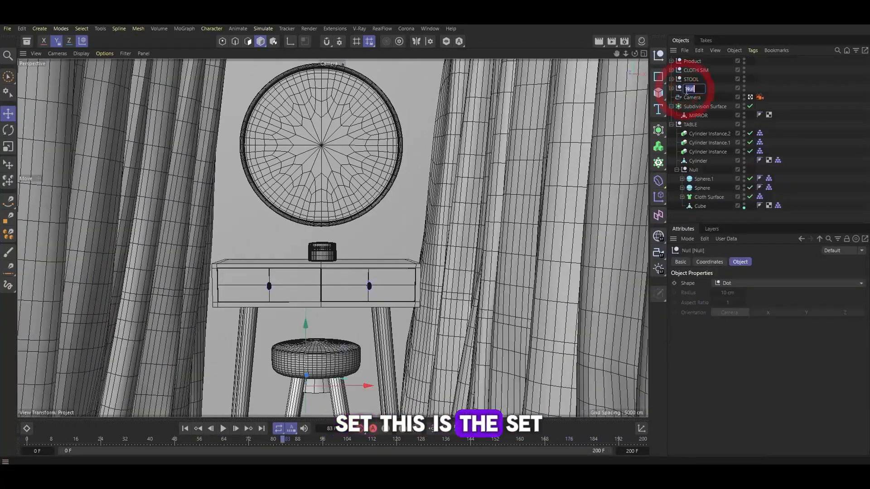
Group the Turbulence, Wind, both Cloners and the curtain Subdivision Surfaces into one null
click(676, 107)
double_click(697, 107)
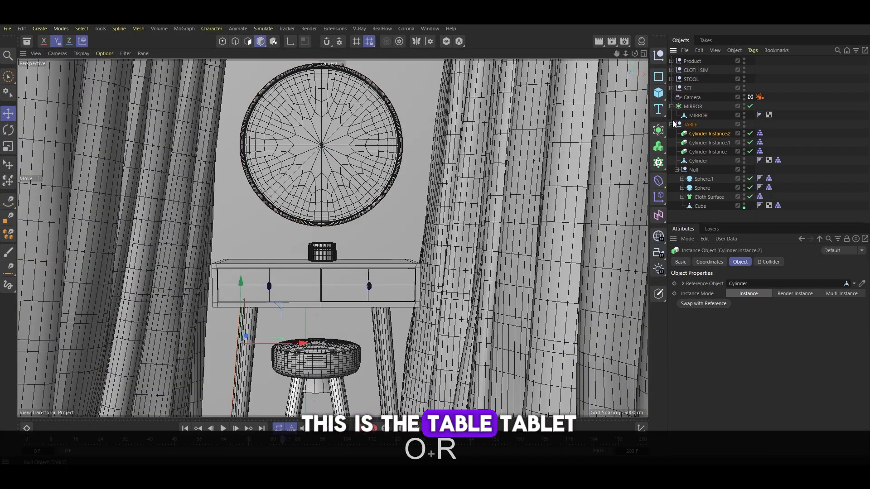
click(678, 124)
click(671, 124)
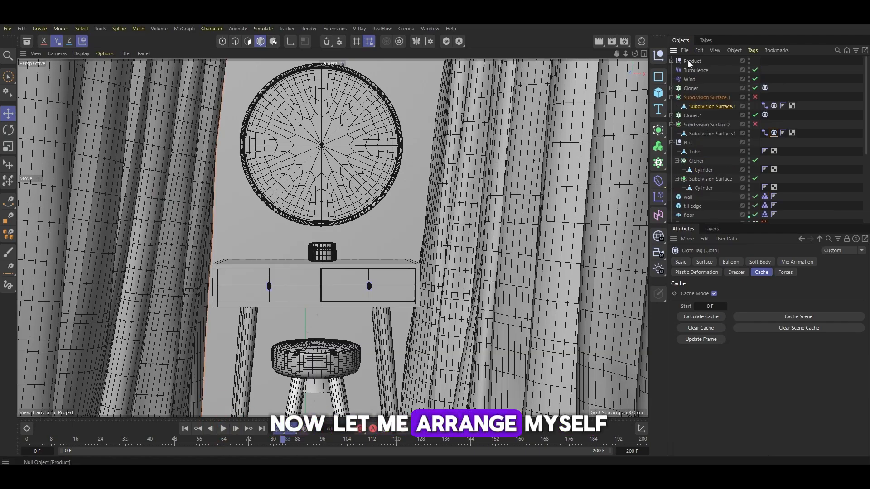
click(692, 61)
click(689, 72)
shift+click(695, 113)
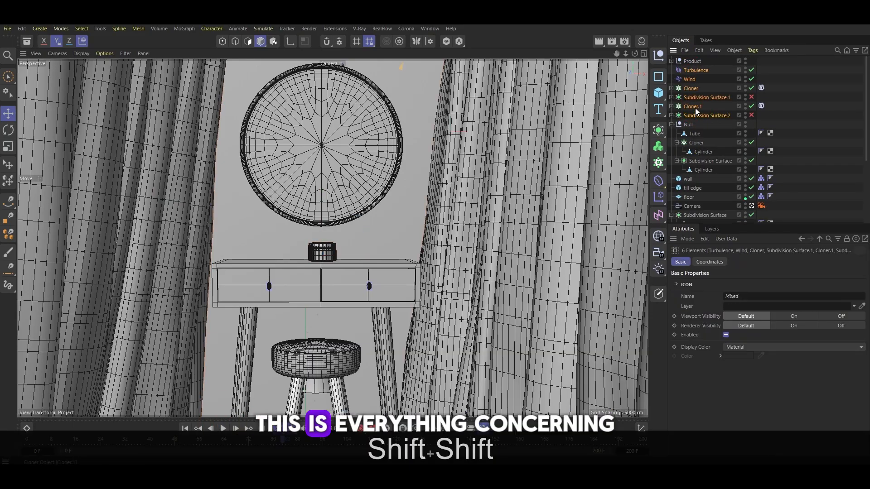
key(alt+g)
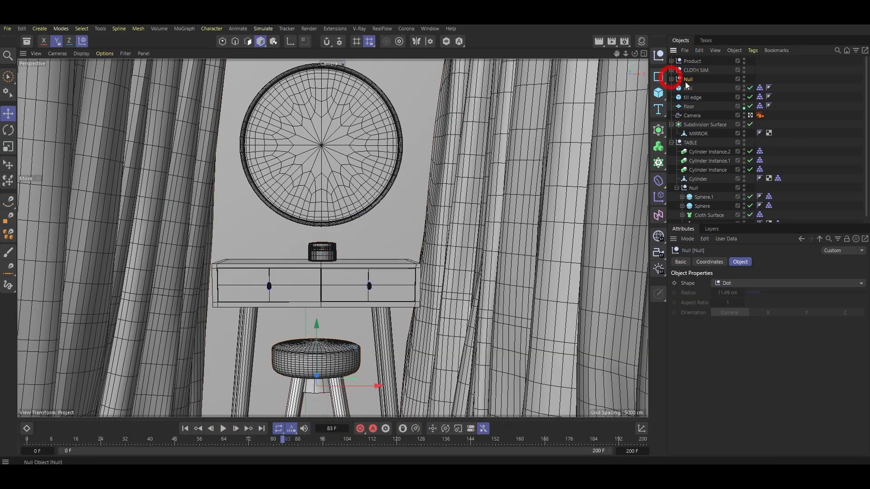
Rename the stool's null group as STOOL
double_click(690, 79)
text(sTOOL)
key(Return)
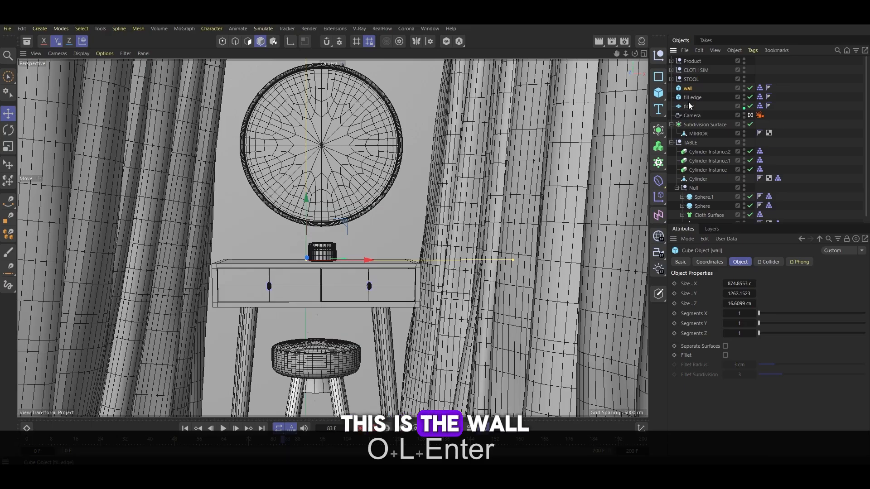
Group the wall, tile edge and floor objects into a null named SET
click(687, 87)
shift+click(692, 106)
key(alt+g)
double_click(688, 88)
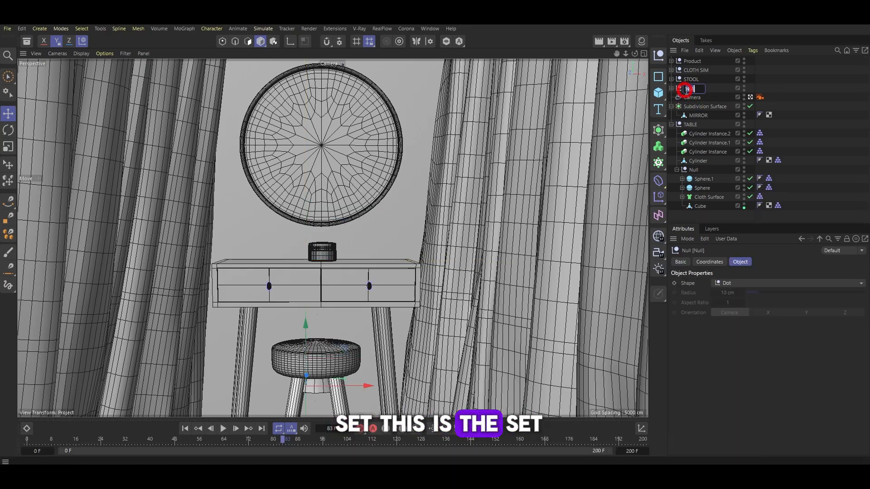
text(SET)
Collapse the TABLE group and move the camera below it in the object list
click(697, 107)
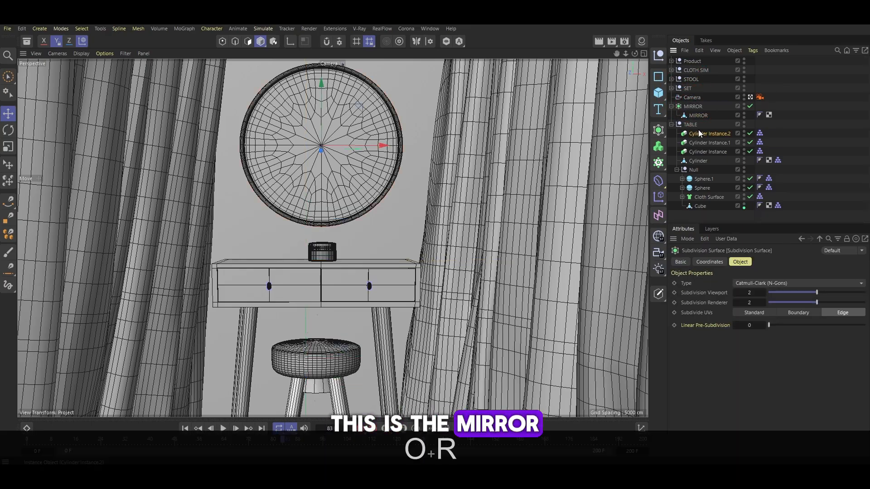
click(690, 124)
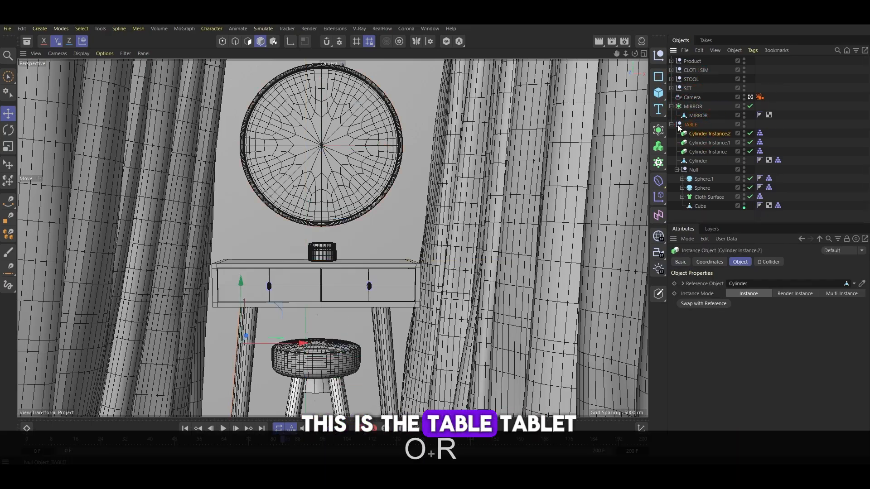
click(671, 124)
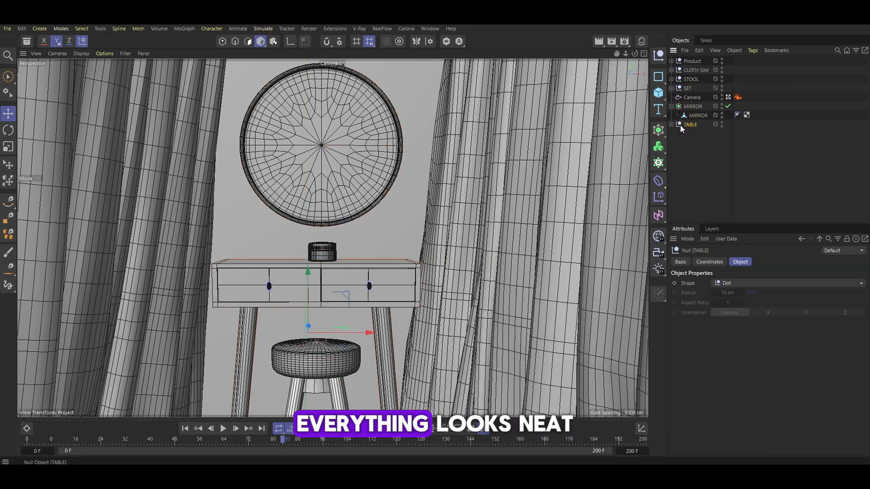
drag(684, 98, 683, 130)
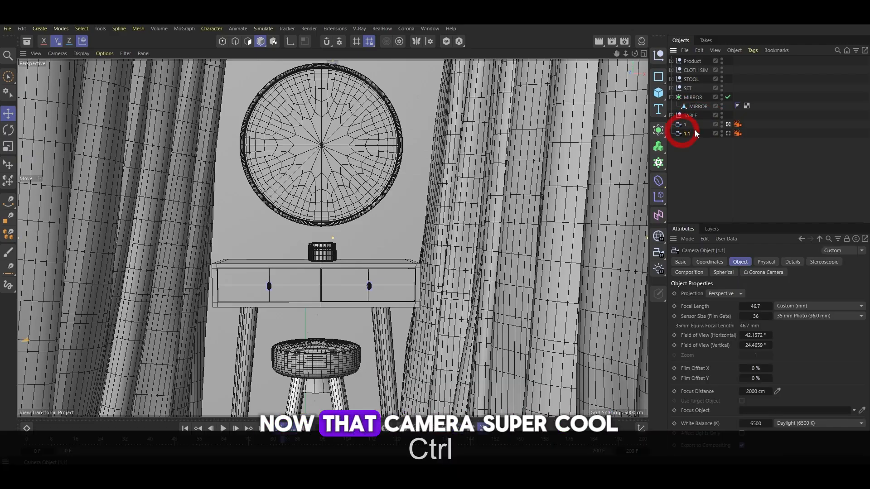
key(ctrl+2)
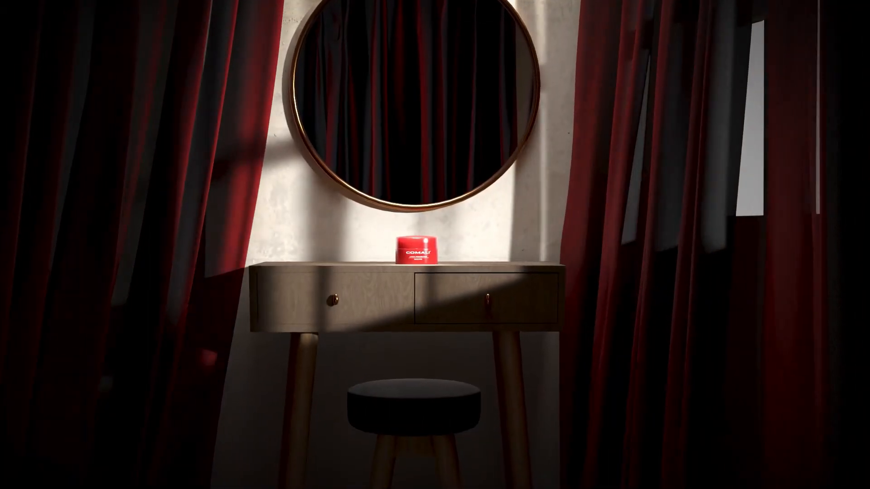